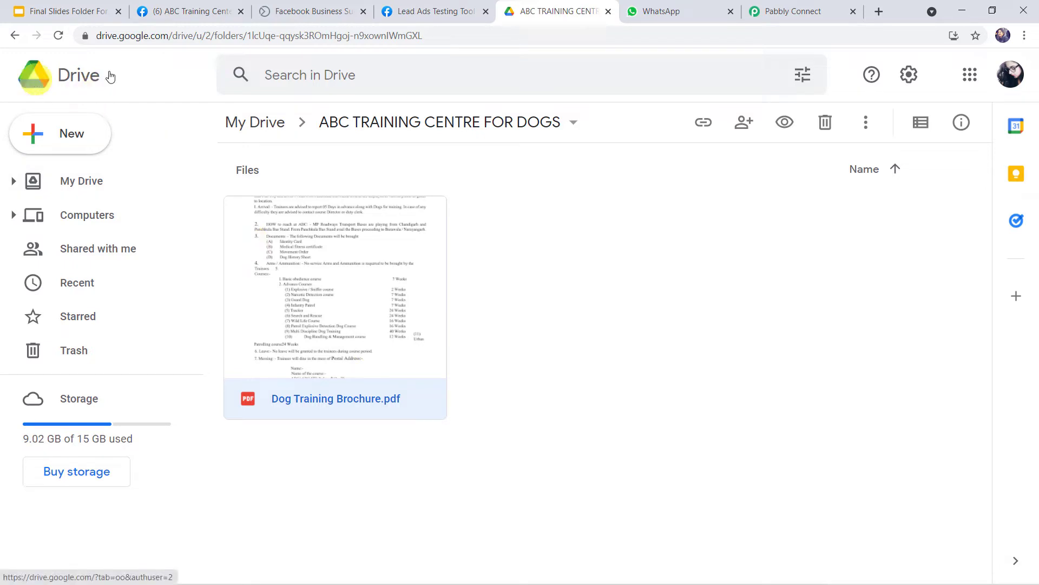
Step: Switch from the brochure's Drive folder to the WhatsApp Web chat list
{"action": "left_click", "coordinate": [667, 11]}
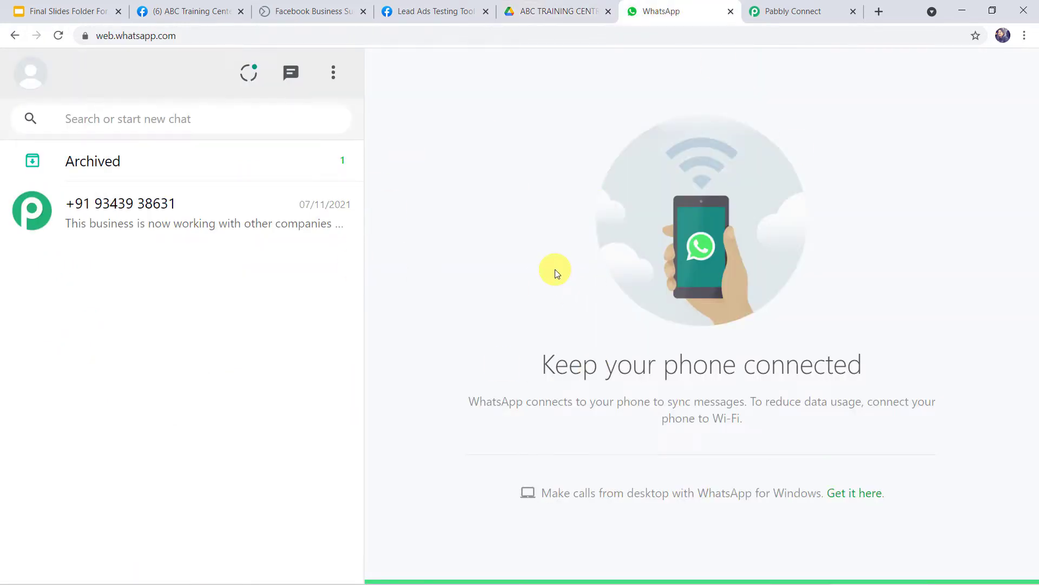
Step: Check the WhatsApp chat list, then return to the lead ads test form
{"action": "left_click", "coordinate": [455, 11]}
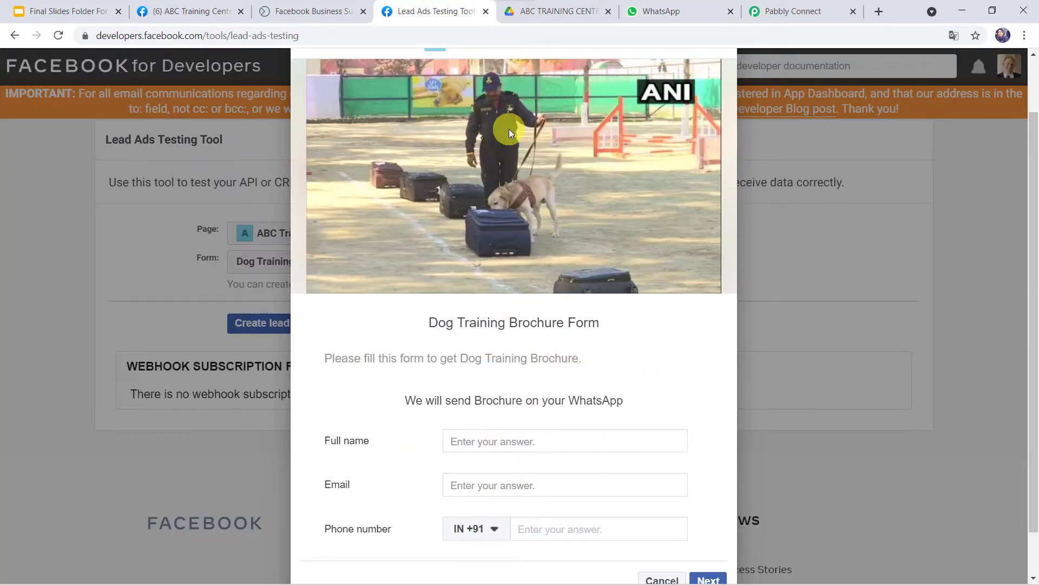
{"action": "left_click", "coordinate": [660, 8]}
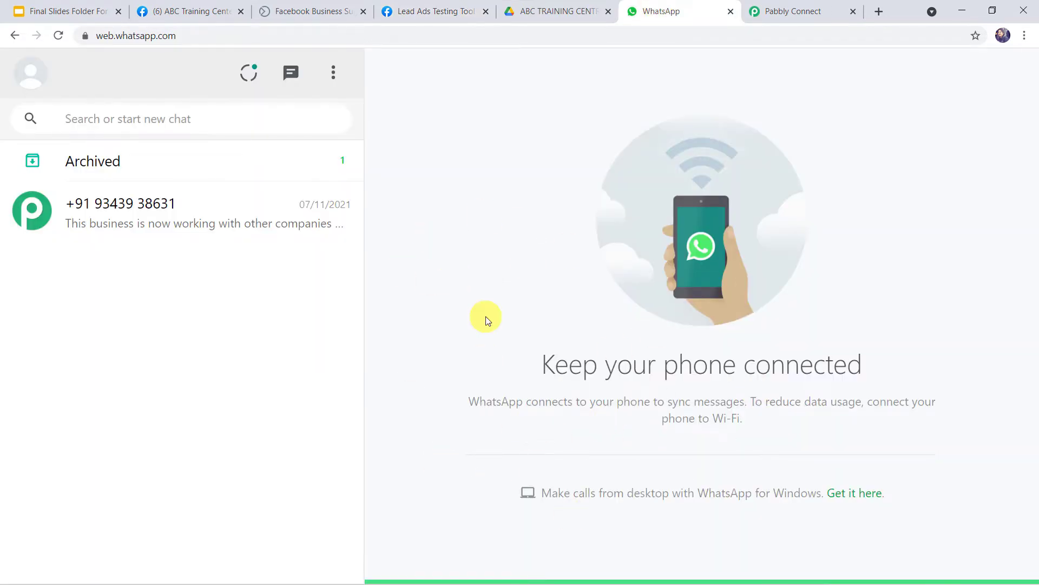
{"action": "left_click", "coordinate": [417, 10]}
Step: Fill in the lead's full name, email and phone number, then submit the test lead
{"action": "left_click", "coordinate": [473, 389]}
{"action": "type", "text": "Adam Smith"}
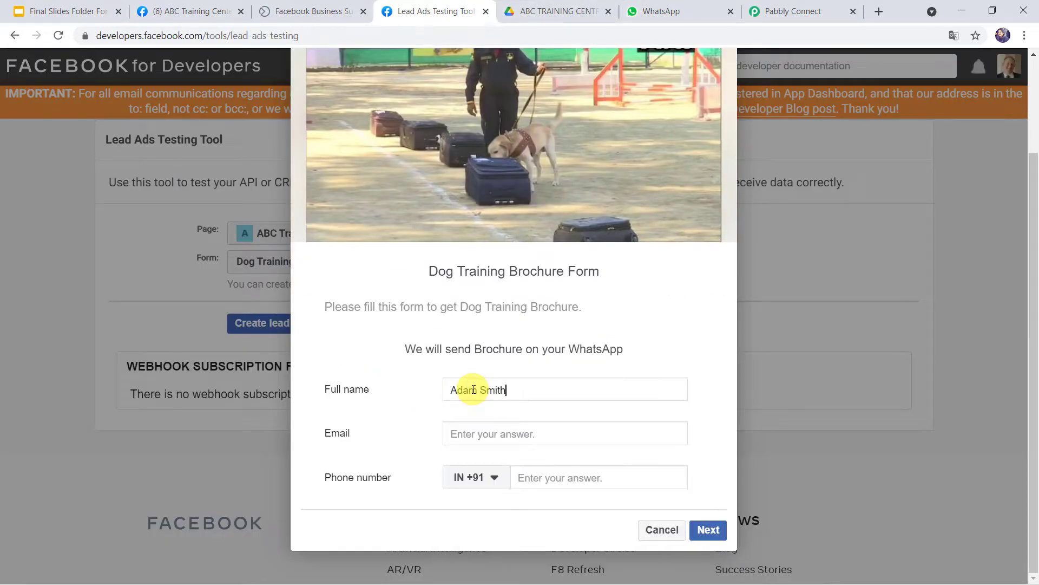
{"action": "key", "text": "Tab"}
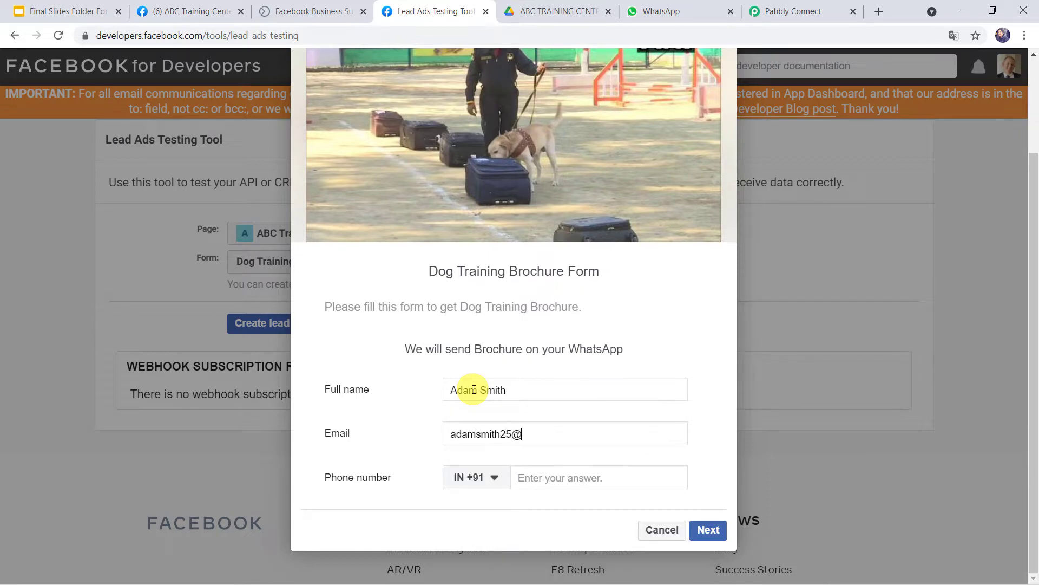
{"action": "key", "text": "Tab"}
{"action": "key", "text": "Tab"}
{"action": "type", "text": "7999"}
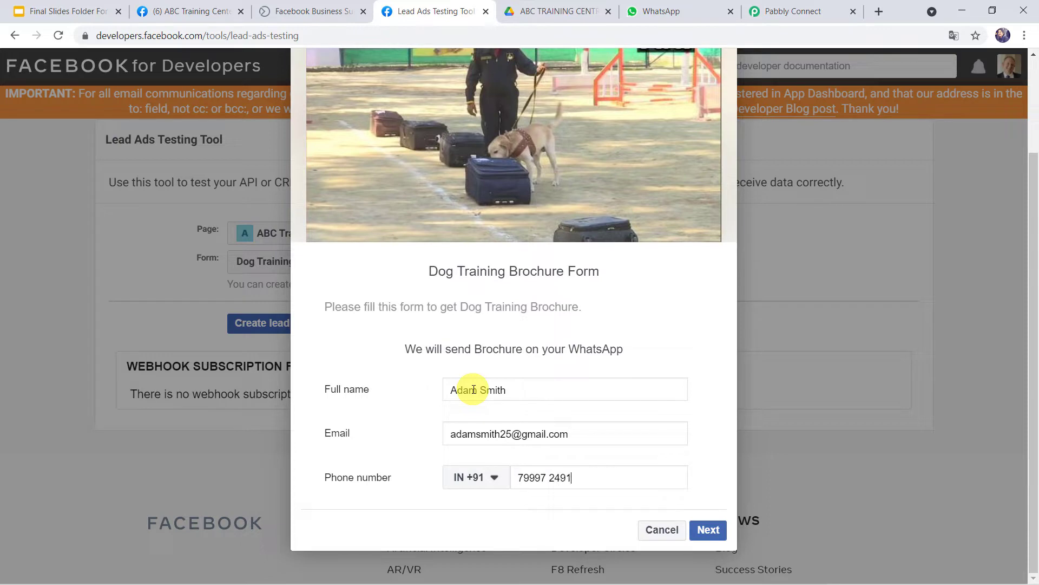
{"action": "left_click", "coordinate": [707, 529]}
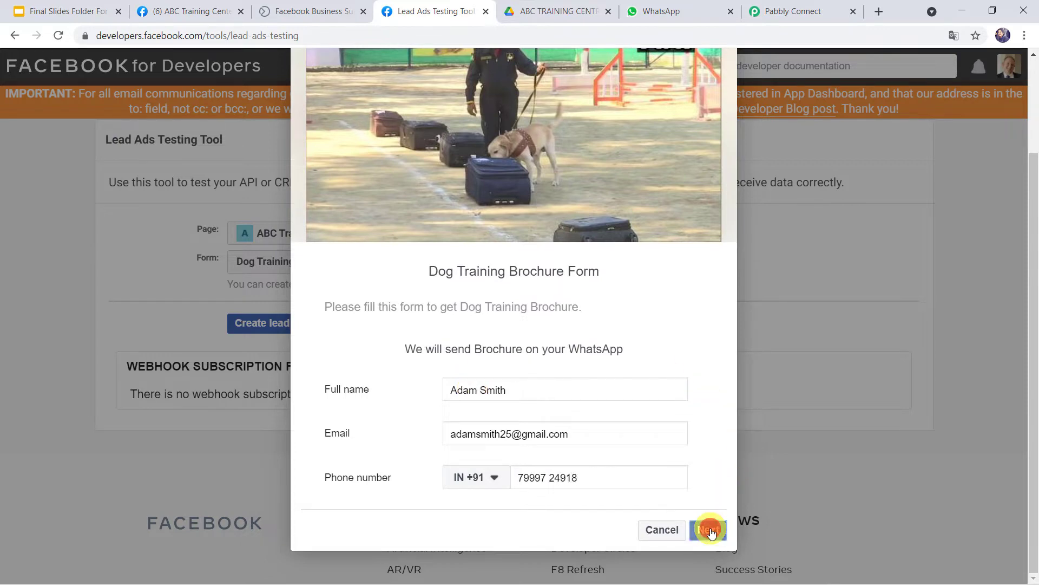
{"action": "left_click", "coordinate": [698, 492]}
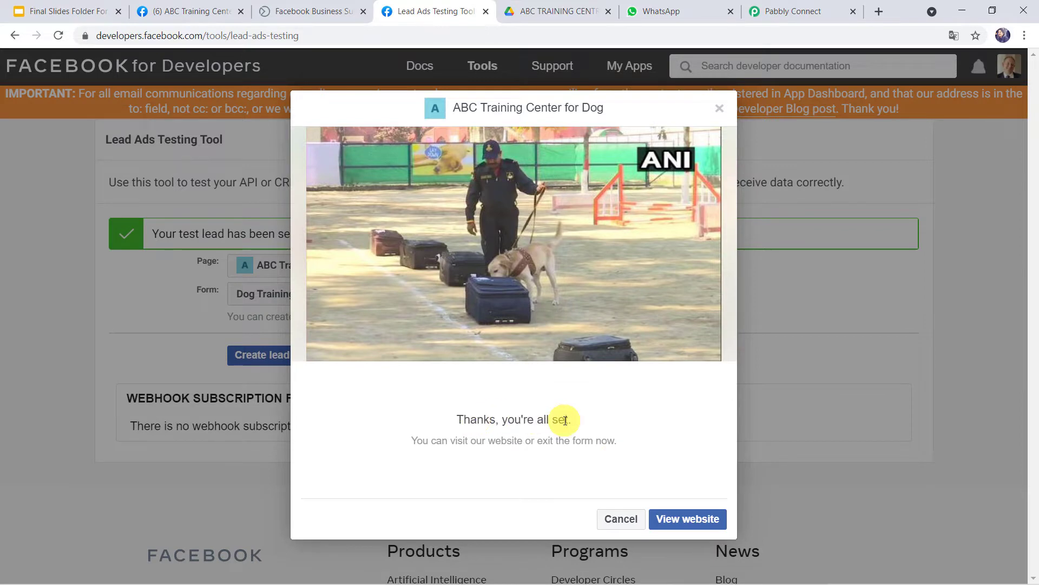
Step: Open the new WhatsApp chat and read the automated brochure message
{"action": "left_click", "coordinate": [671, 12]}
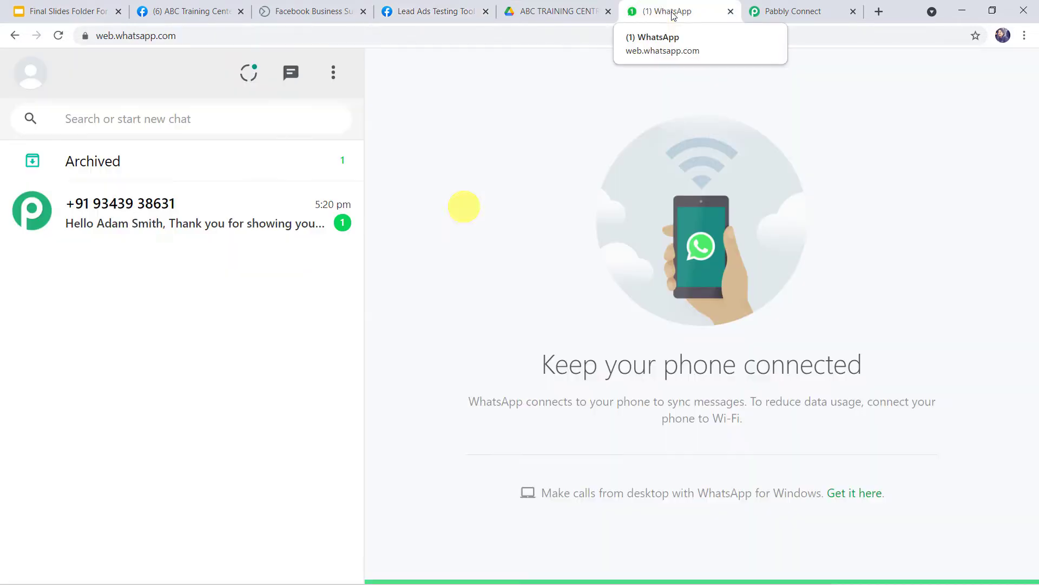
{"action": "left_click", "coordinate": [164, 205]}
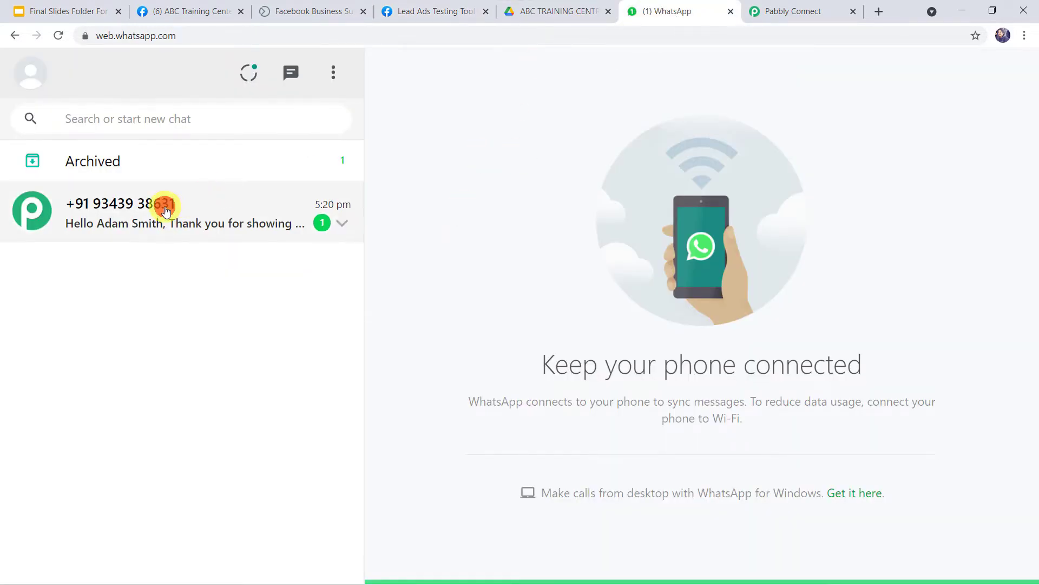
{"action": "scroll", "coordinate": [564, 271], "scroll_direction": "down", "scroll_amount": 2}
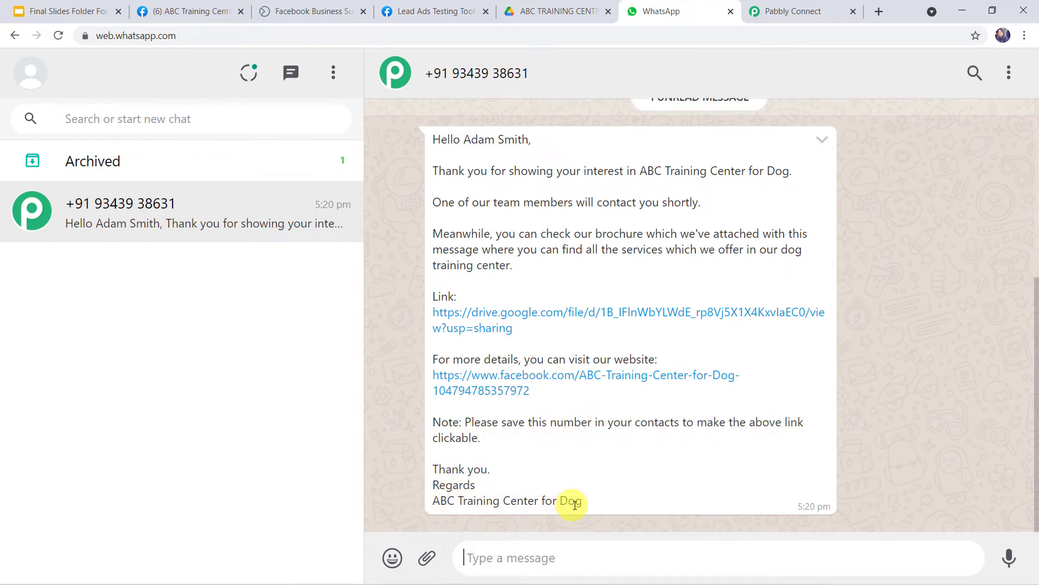
Step: Follow the message's link to view Dog Training Brochure.pdf, then return to lead testing
{"action": "left_click", "coordinate": [553, 313]}
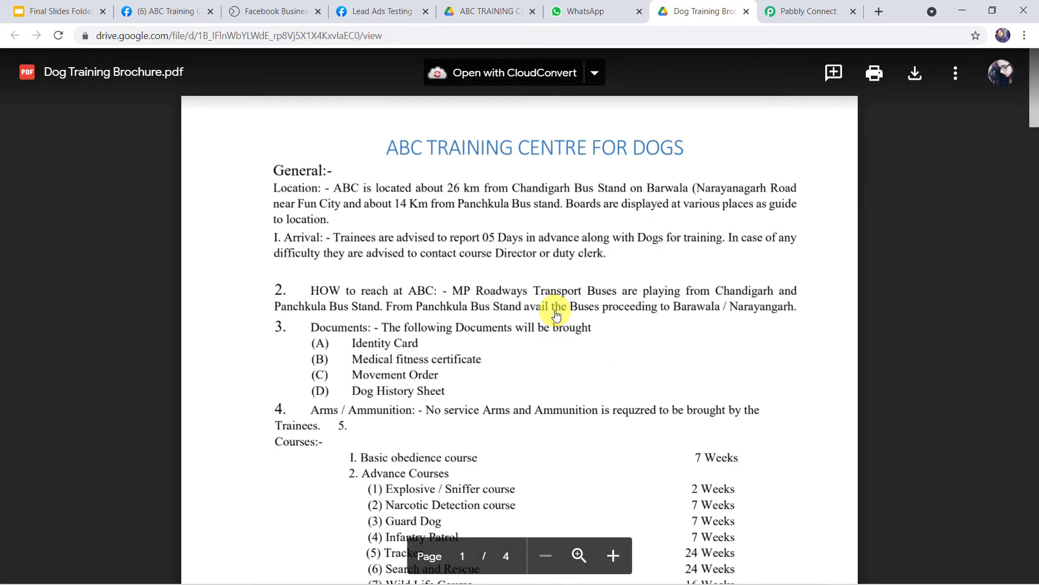
{"action": "scroll", "coordinate": [556, 315], "scroll_direction": "down", "scroll_amount": 15}
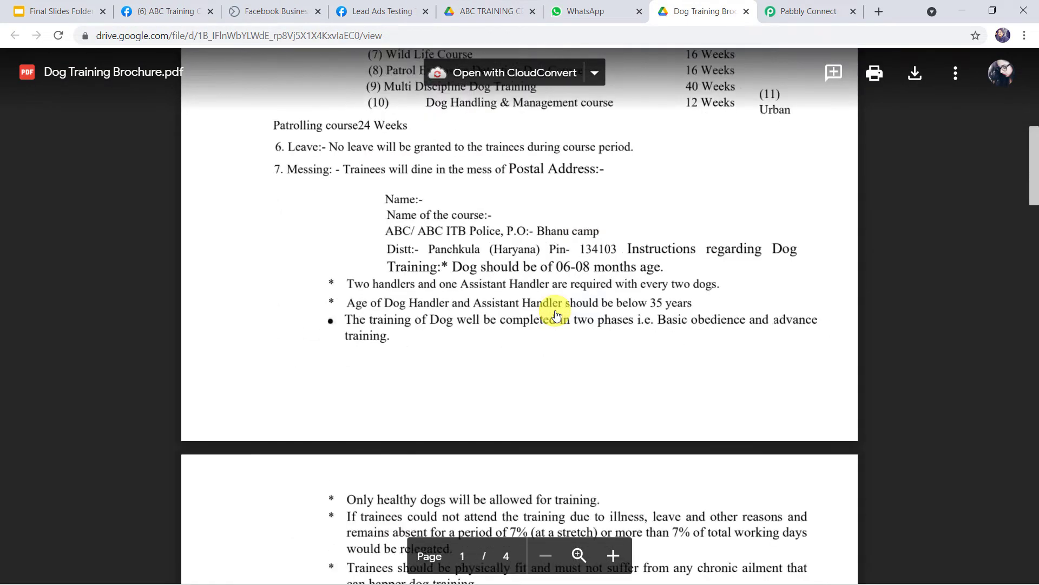
{"action": "scroll", "coordinate": [556, 315], "scroll_direction": "down", "scroll_amount": 10}
{"action": "scroll", "coordinate": [552, 308], "scroll_direction": "up", "scroll_amount": 15}
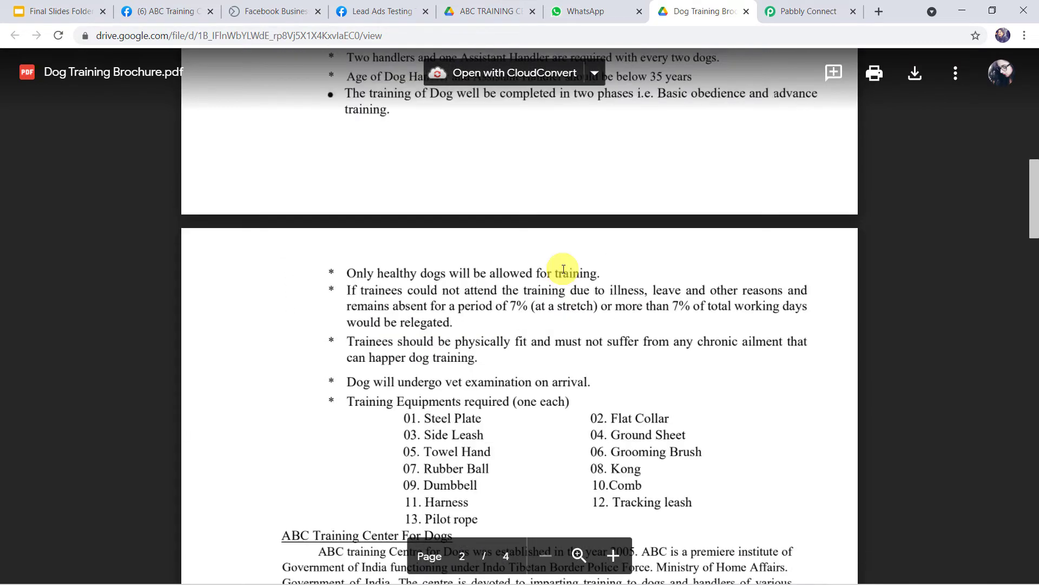
{"action": "left_click", "coordinate": [374, 6]}
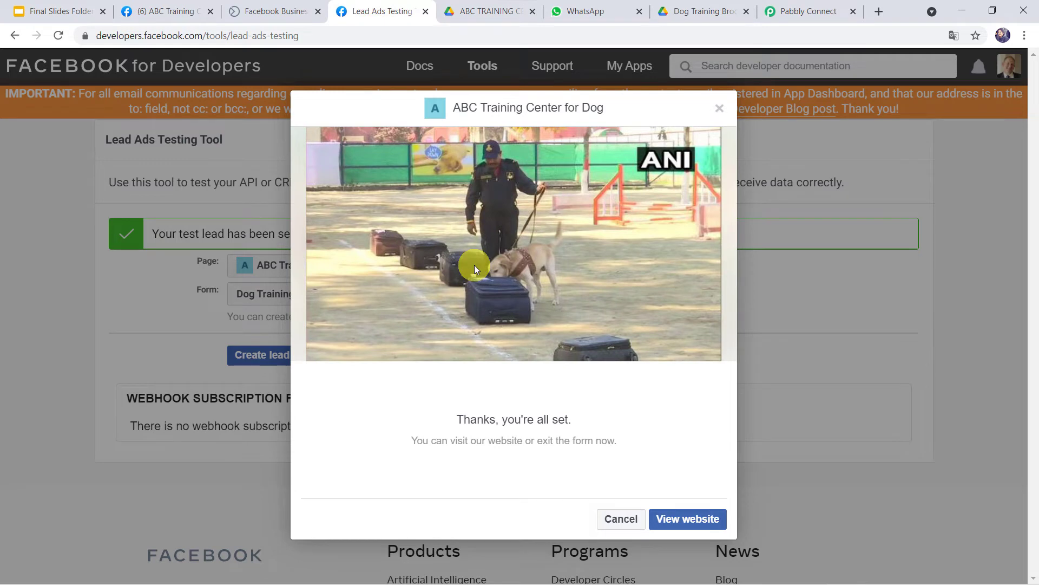
Step: Switch back to the WhatsApp chat
{"action": "left_click", "coordinate": [598, 11]}
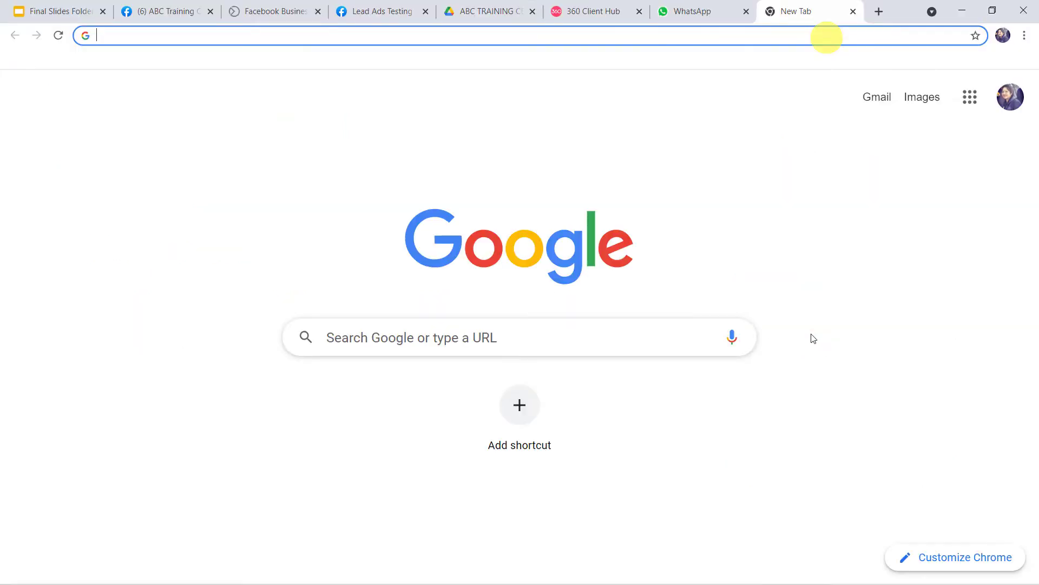
Step: Go to pabbly.com, open Pabbly Connect, sign in and launch the Connect dashboard
{"action": "type", "text": "pabbly"}
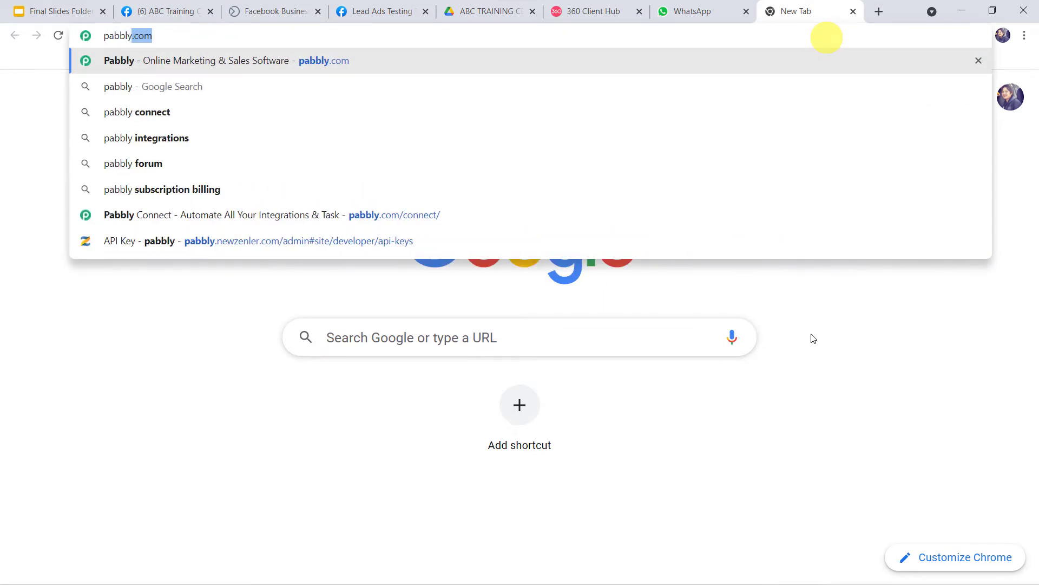
{"action": "key", "text": "Return"}
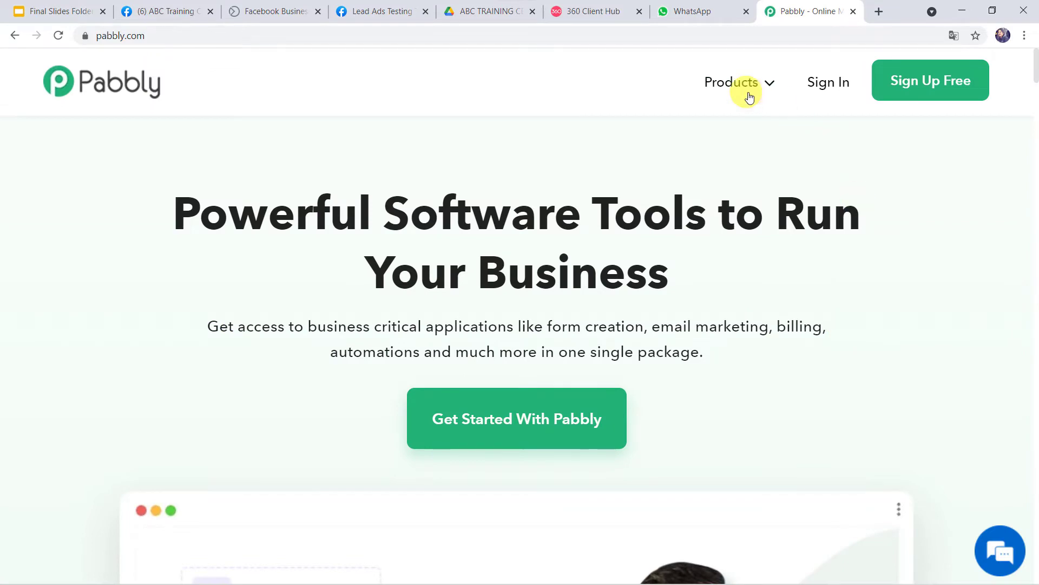
{"action": "mouse_move", "coordinate": [744, 85]}
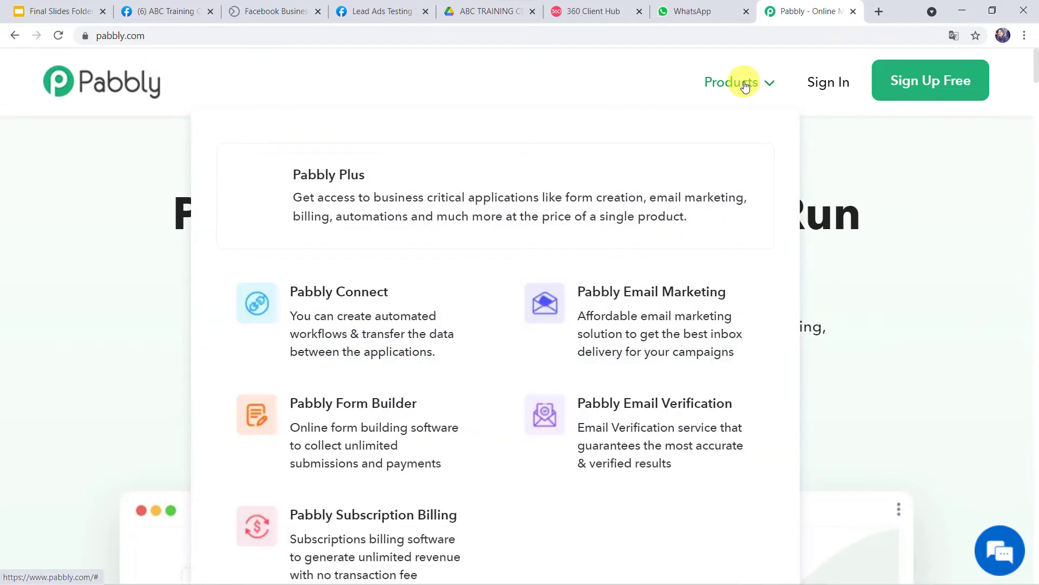
{"action": "left_click", "coordinate": [371, 299]}
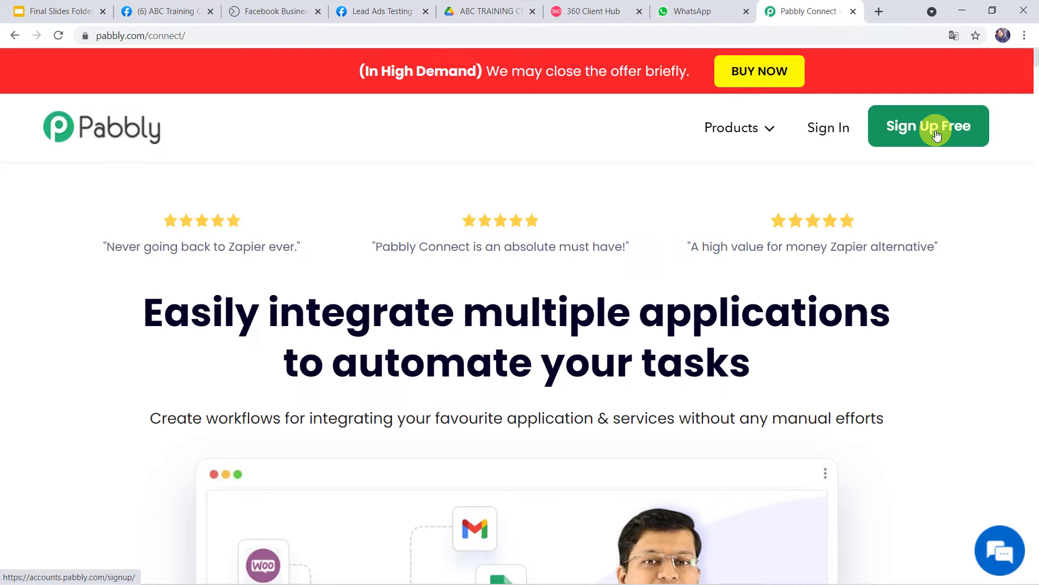
{"action": "left_click", "coordinate": [826, 134]}
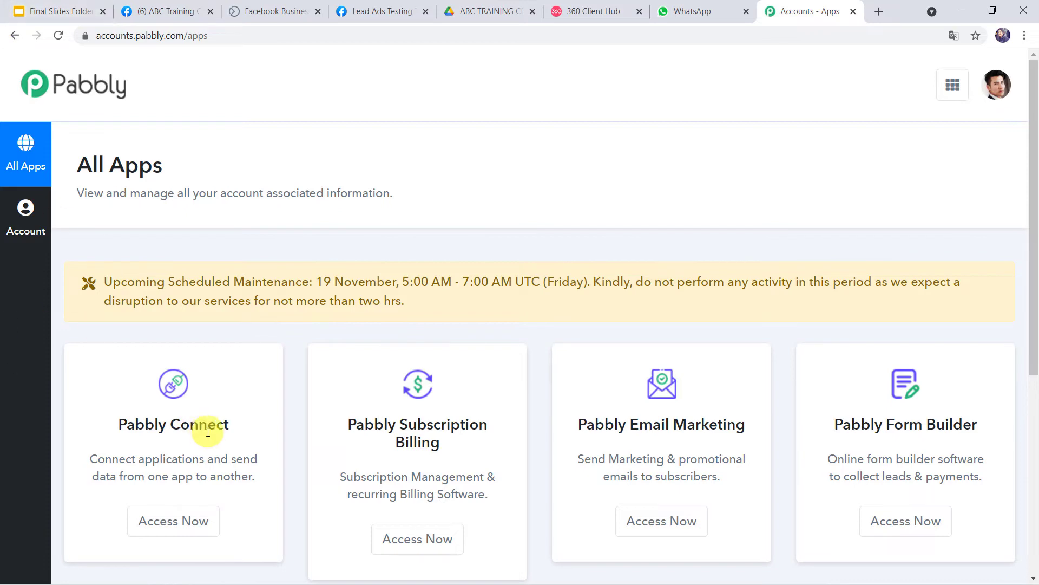
{"action": "left_click", "coordinate": [174, 522]}
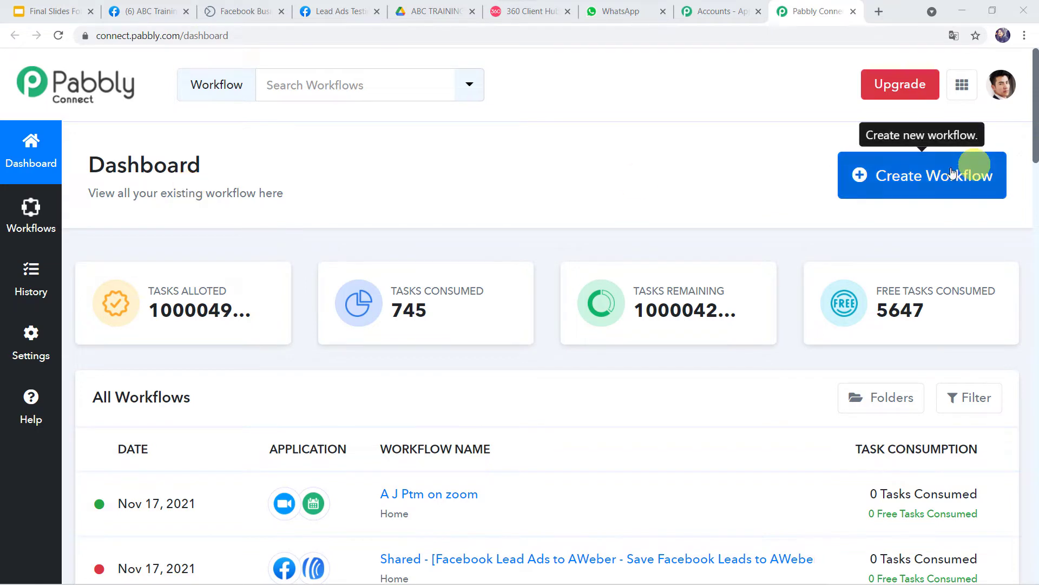
Step: Create a workflow named 'How to use WhatsApp for Marketing of Dog Training Centre'
{"action": "left_click", "coordinate": [901, 178]}
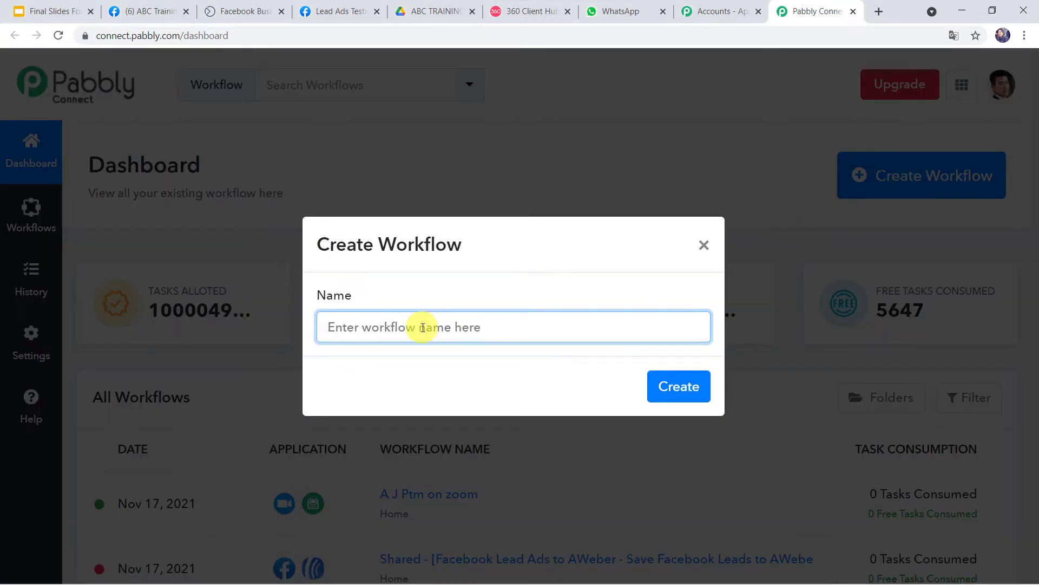
{"action": "type", "text": "How to use WhatsApp for Marketing of Dog Training Centre"}
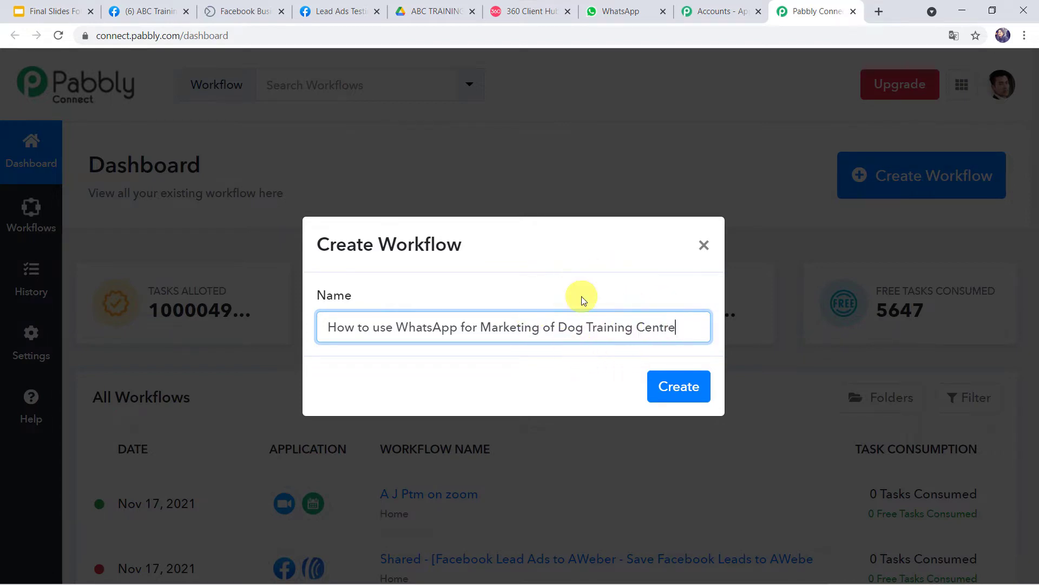
{"action": "left_click", "coordinate": [670, 388]}
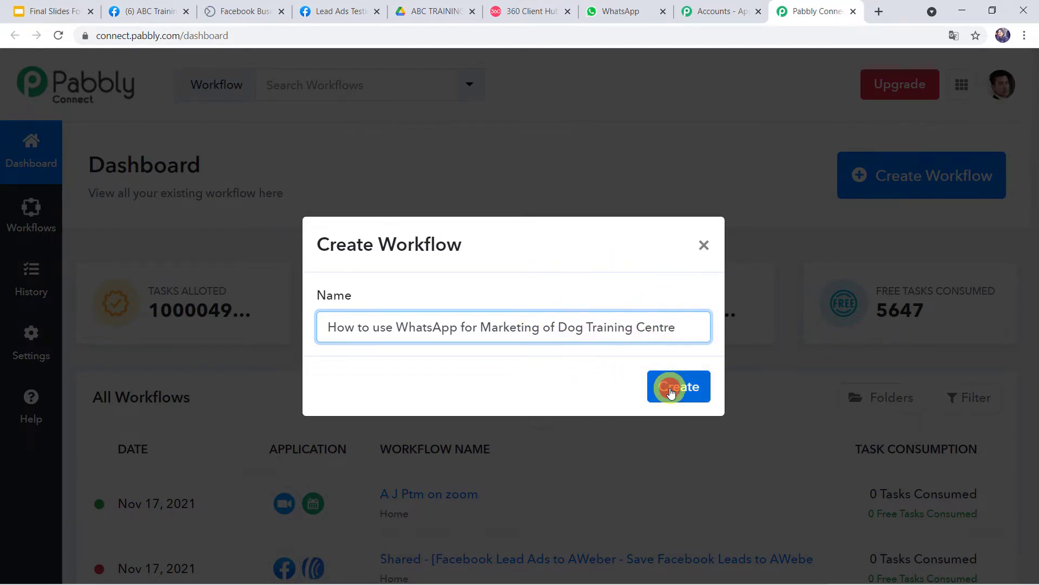
{"action": "left_click", "coordinate": [615, 269]}
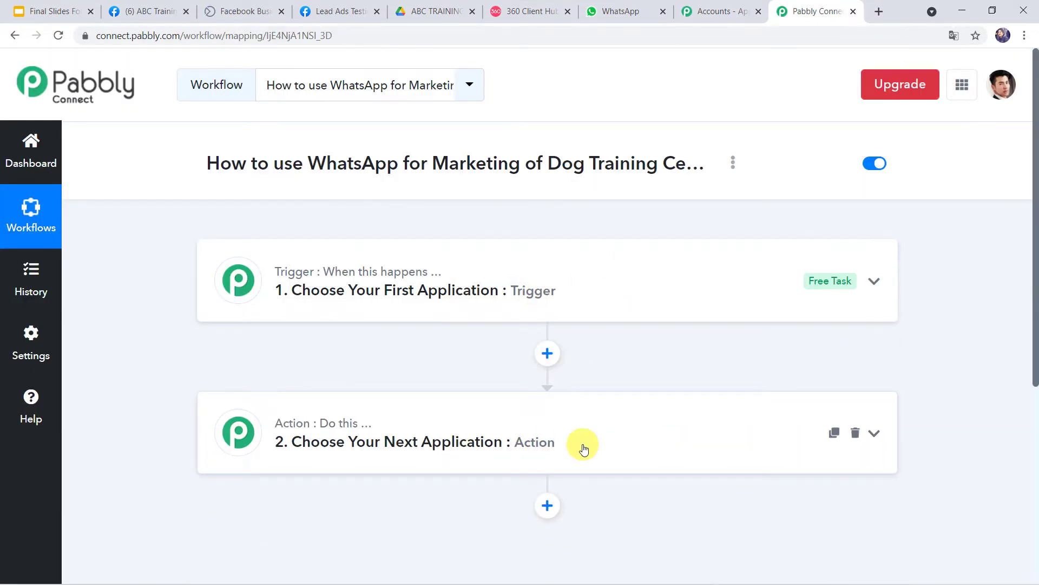
{"action": "scroll", "coordinate": [562, 379], "scroll_direction": "down", "scroll_amount": 1}
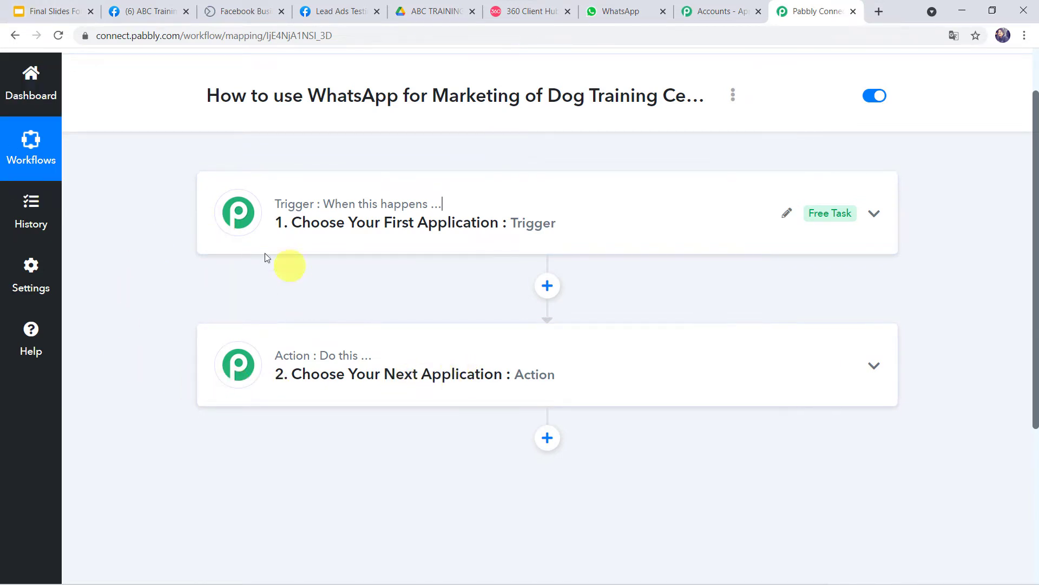
Step: Set the trigger app to Facebook Lead Ads with the New Lead event
{"action": "left_click", "coordinate": [583, 221]}
{"action": "left_click", "coordinate": [301, 316]}
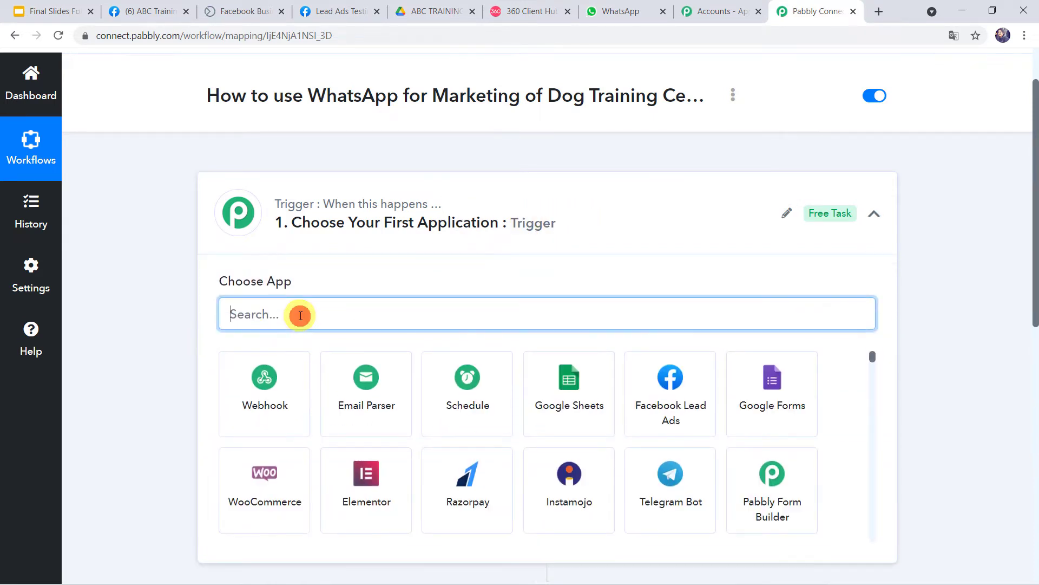
{"action": "type", "text": "face"}
{"action": "left_click", "coordinate": [259, 404]}
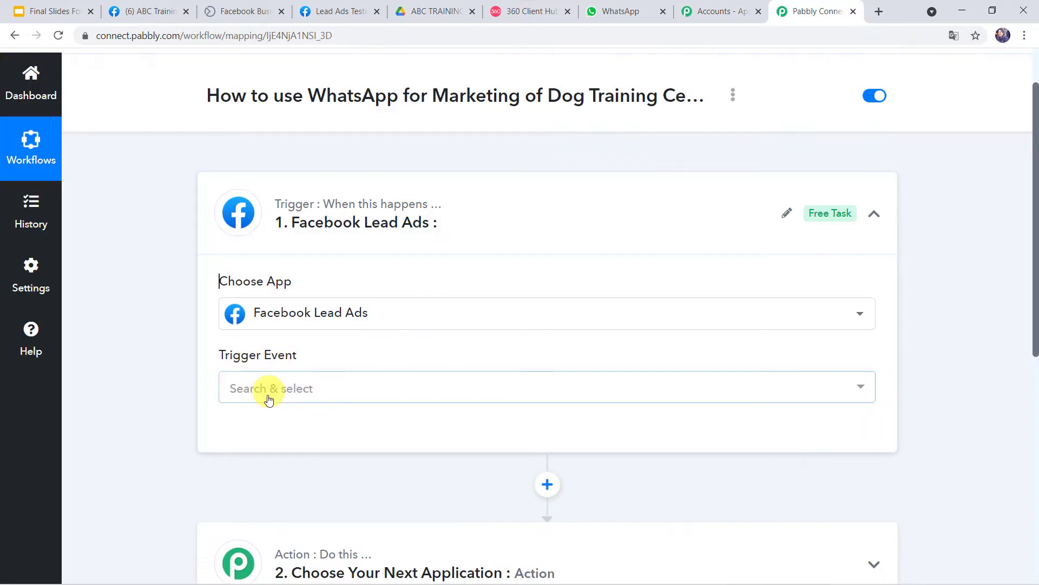
{"action": "left_click", "coordinate": [268, 399]}
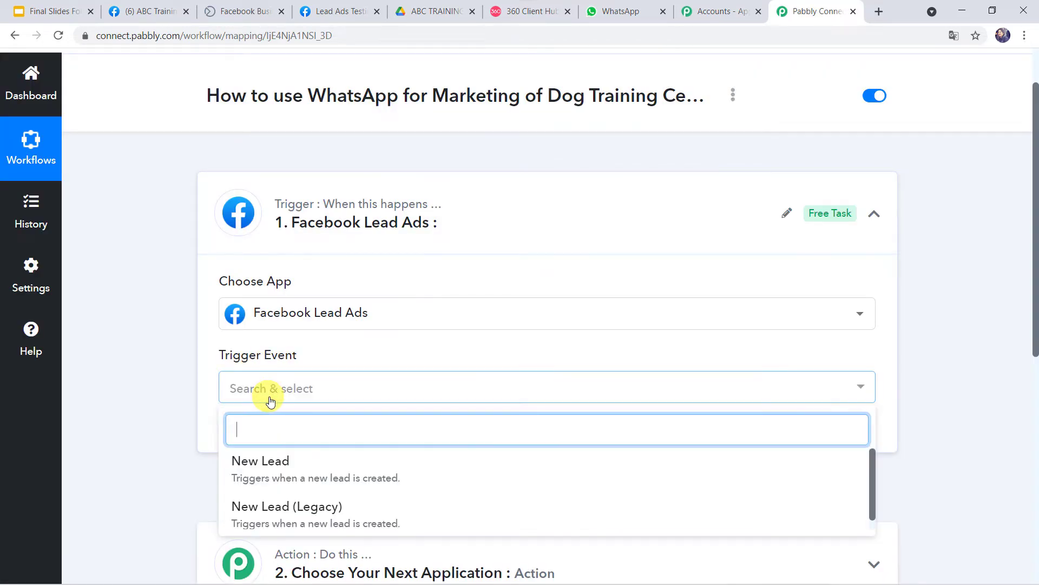
{"action": "left_click", "coordinate": [261, 462]}
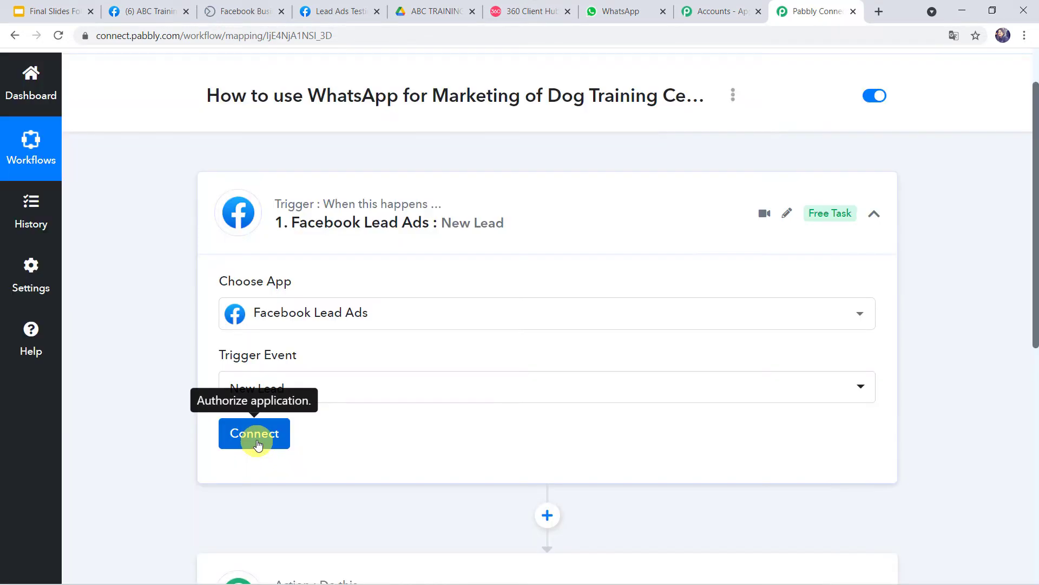
Step: Add and authorize a new Facebook Lead Ads connection, then view the dog-training Facebook page
{"action": "left_click", "coordinate": [255, 435]}
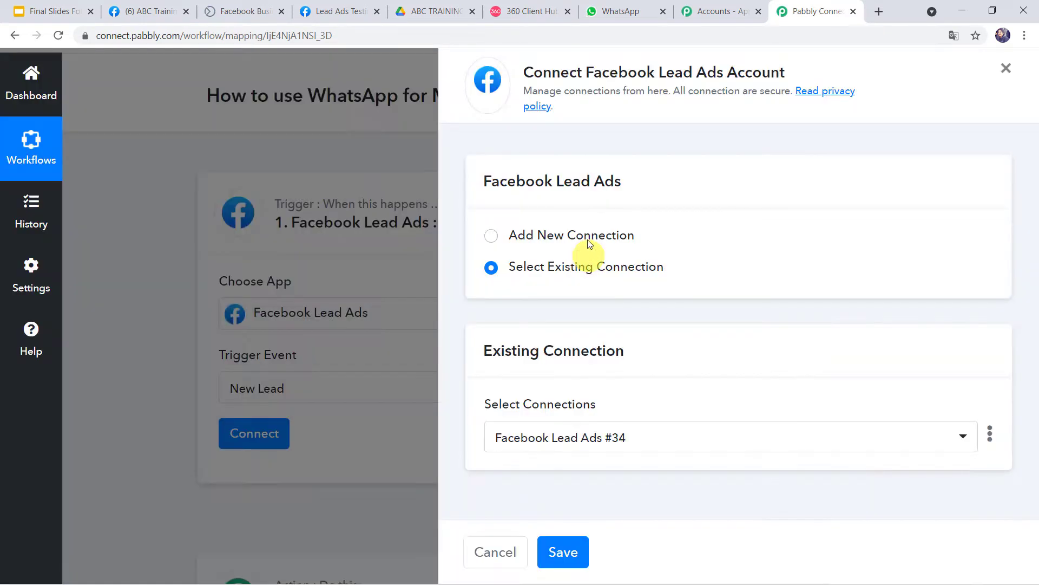
{"action": "left_click", "coordinate": [560, 233]}
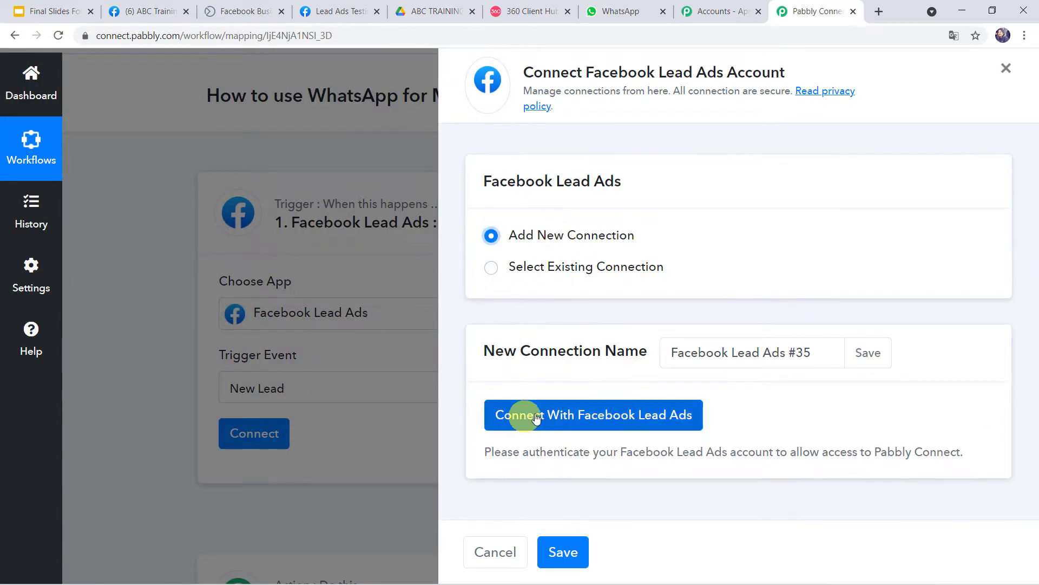
{"action": "left_click", "coordinate": [616, 418]}
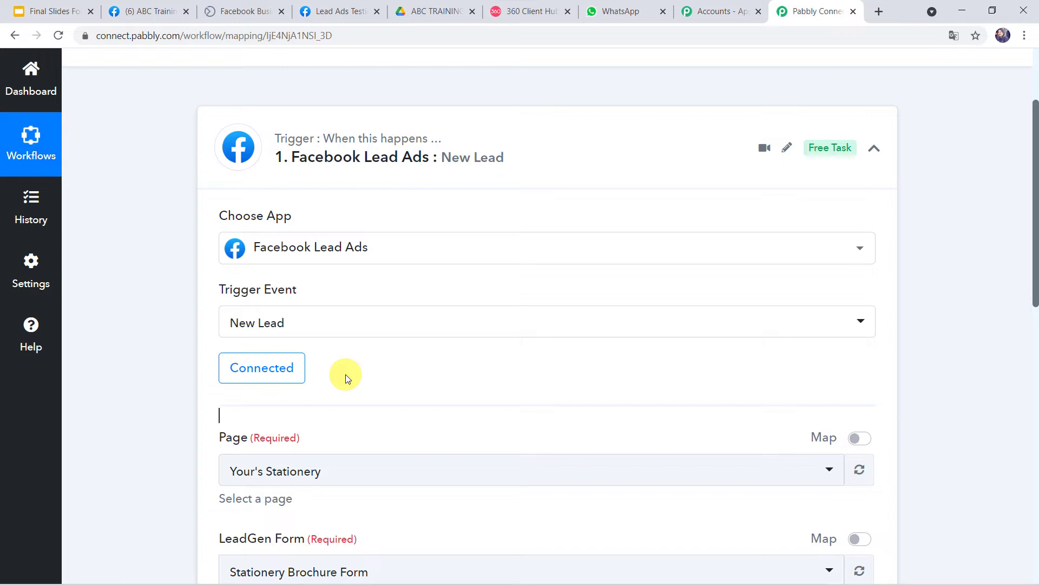
{"action": "scroll", "coordinate": [345, 374], "scroll_direction": "down", "scroll_amount": 3}
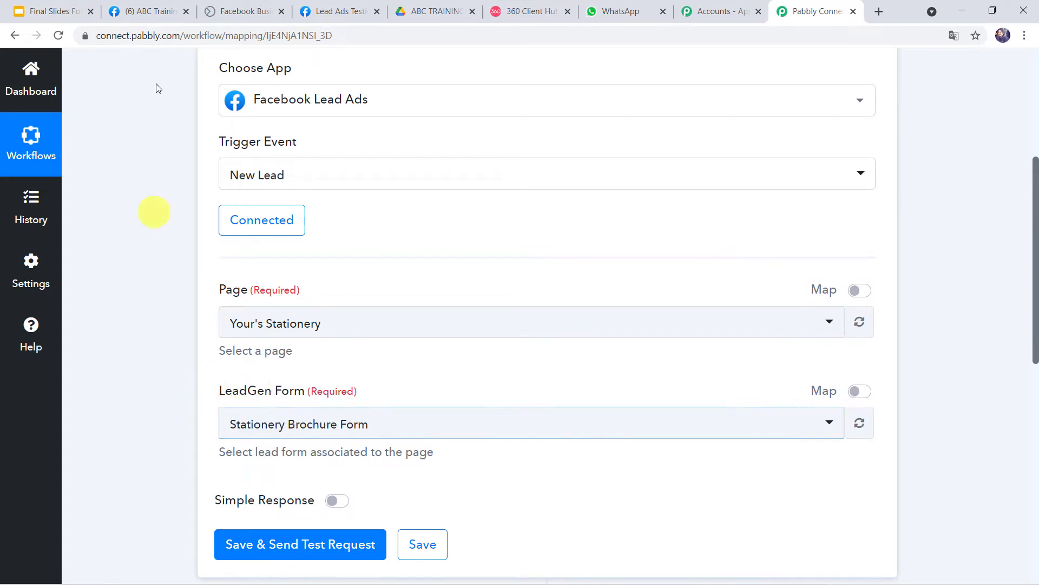
{"action": "left_click", "coordinate": [147, 11]}
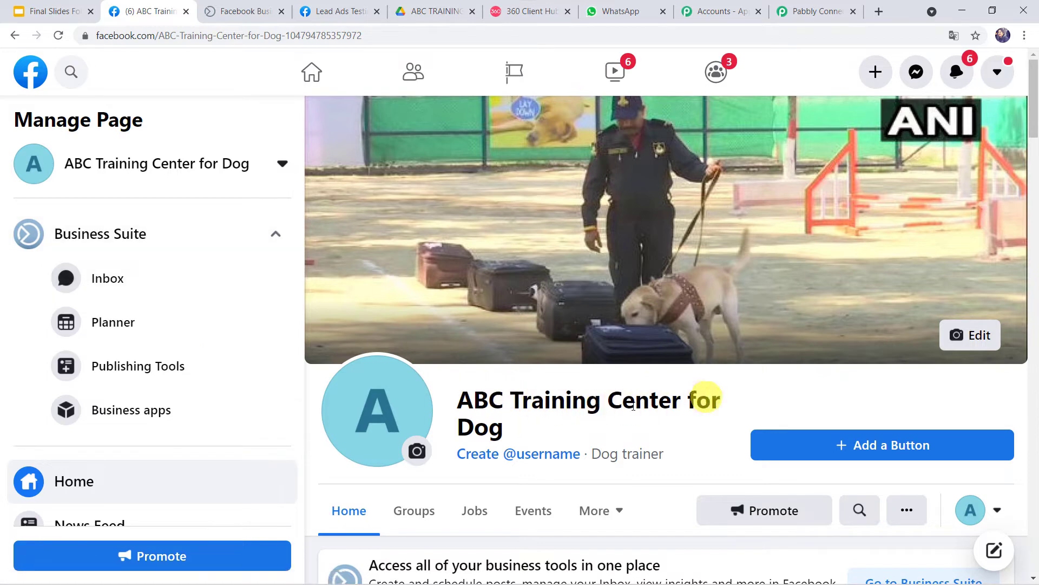
Step: Confirm Dog Training Brochure Form is active in Business Suite, then return to Pabbly's trigger
{"action": "left_click", "coordinate": [250, 12]}
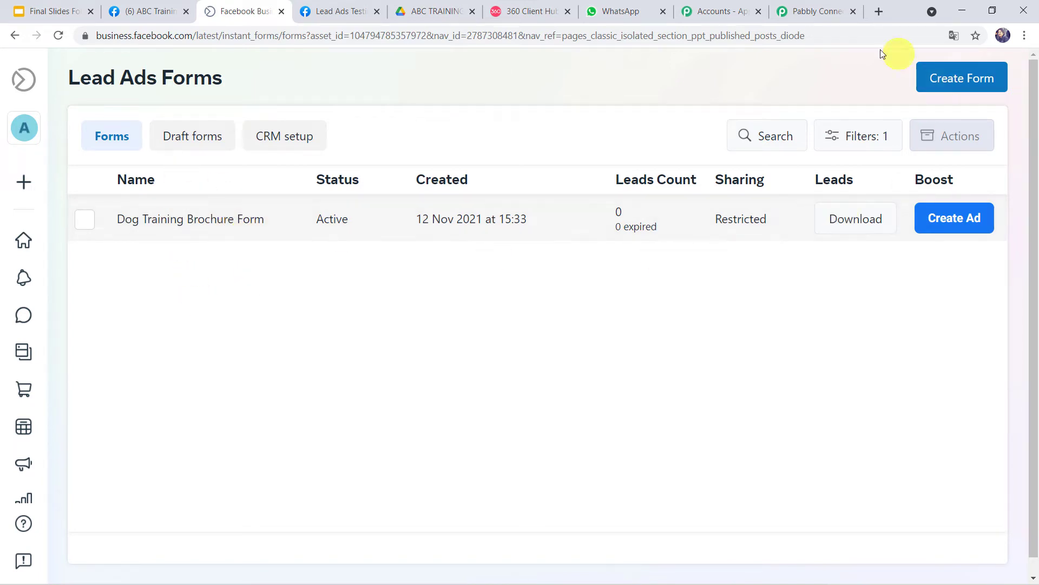
{"action": "left_click", "coordinate": [813, 16]}
{"action": "left_click", "coordinate": [273, 325]}
Step: Set trigger Page to ABC Training Center for Dog and LeadGen Form to Dog Training Brochure Form
{"action": "left_click", "coordinate": [272, 325]}
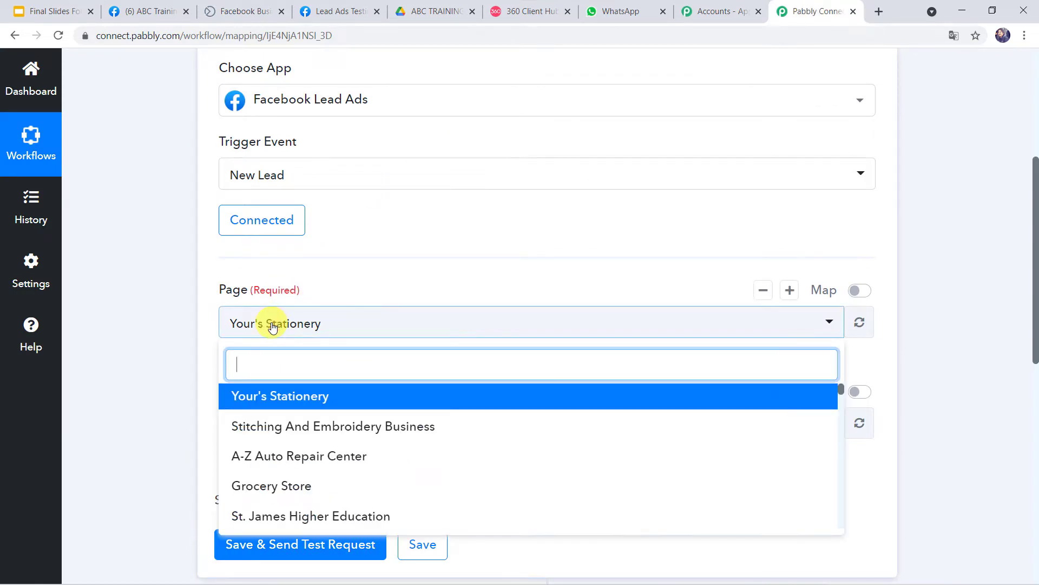
{"action": "type", "text": "abc t"}
{"action": "left_click", "coordinate": [302, 396]}
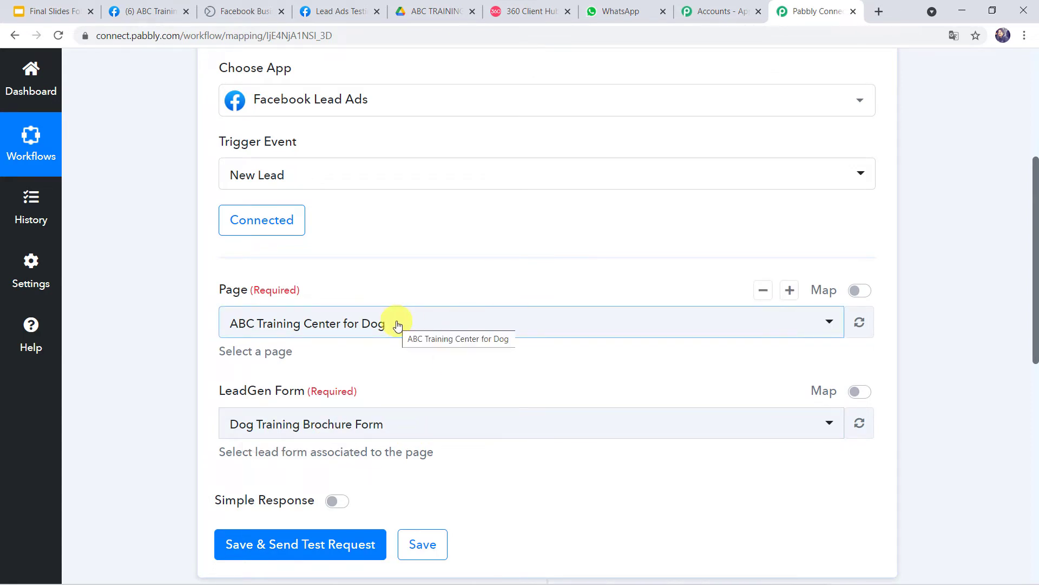
{"action": "left_click", "coordinate": [478, 429]}
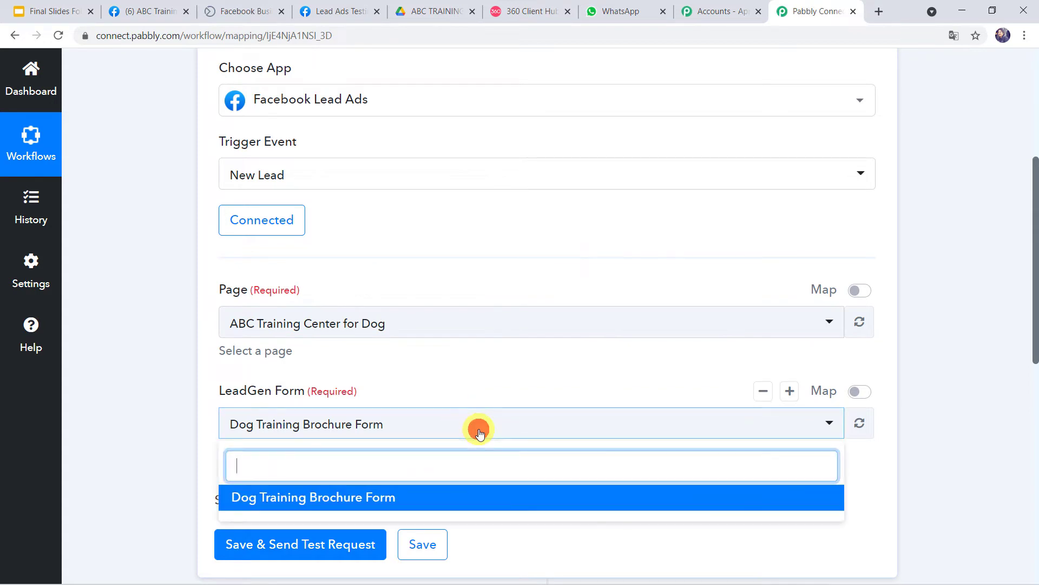
{"action": "left_click", "coordinate": [469, 501]}
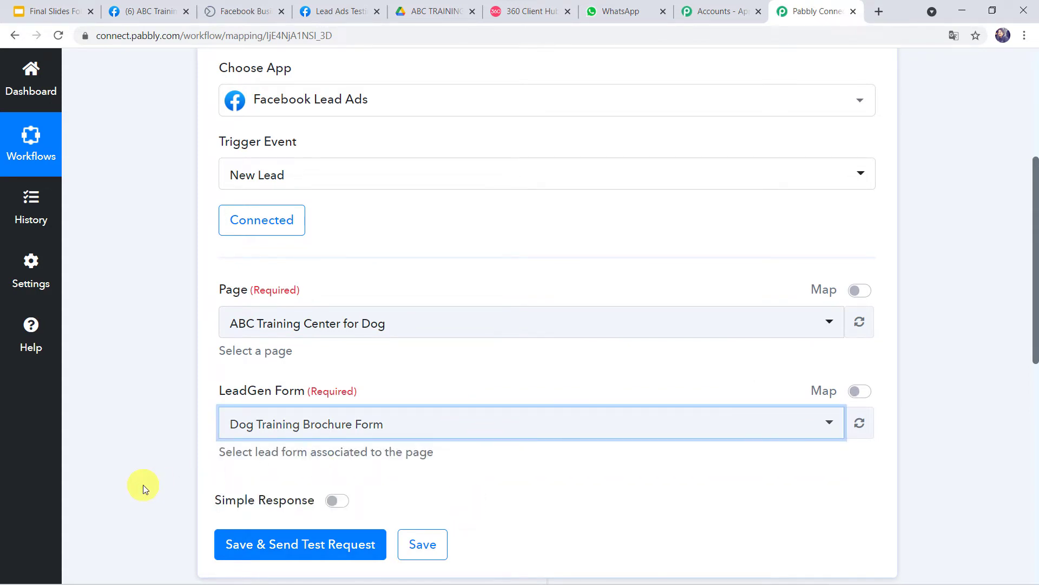
{"action": "scroll", "coordinate": [143, 485], "scroll_direction": "down", "scroll_amount": 1}
{"action": "scroll", "coordinate": [143, 485], "scroll_direction": "down", "scroll_amount": 1}
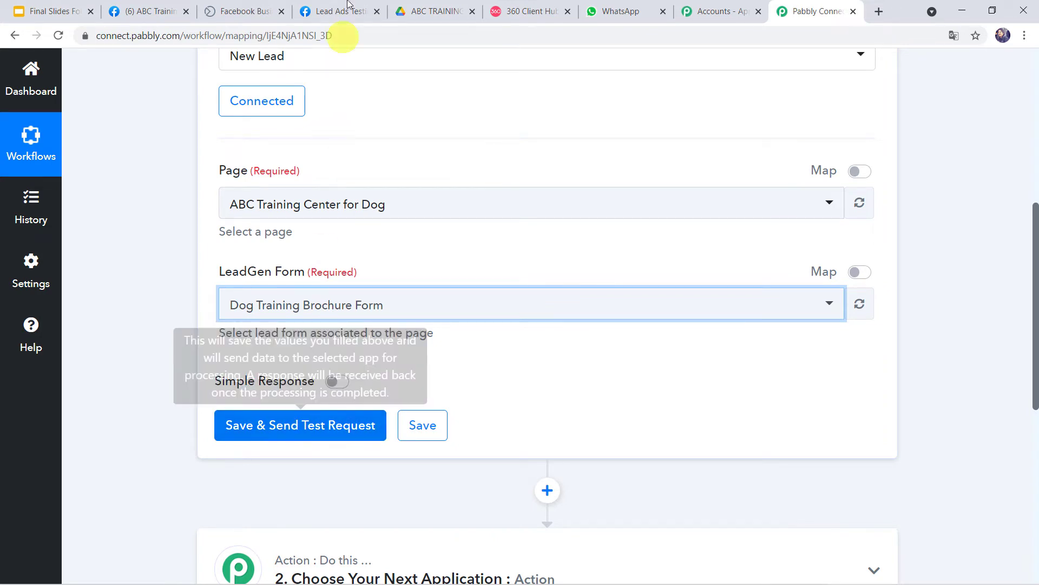
Step: Submit another test lead with name, email and phone, then return to the Pabbly workflow
{"action": "left_click", "coordinate": [331, 12]}
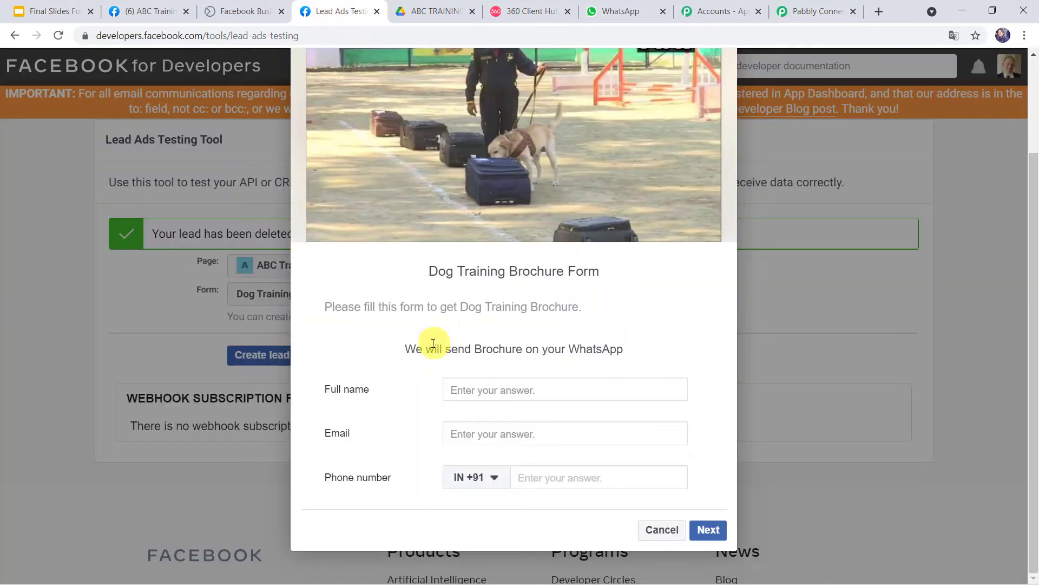
{"action": "left_click", "coordinate": [472, 386]}
{"action": "type", "text": "shik"}
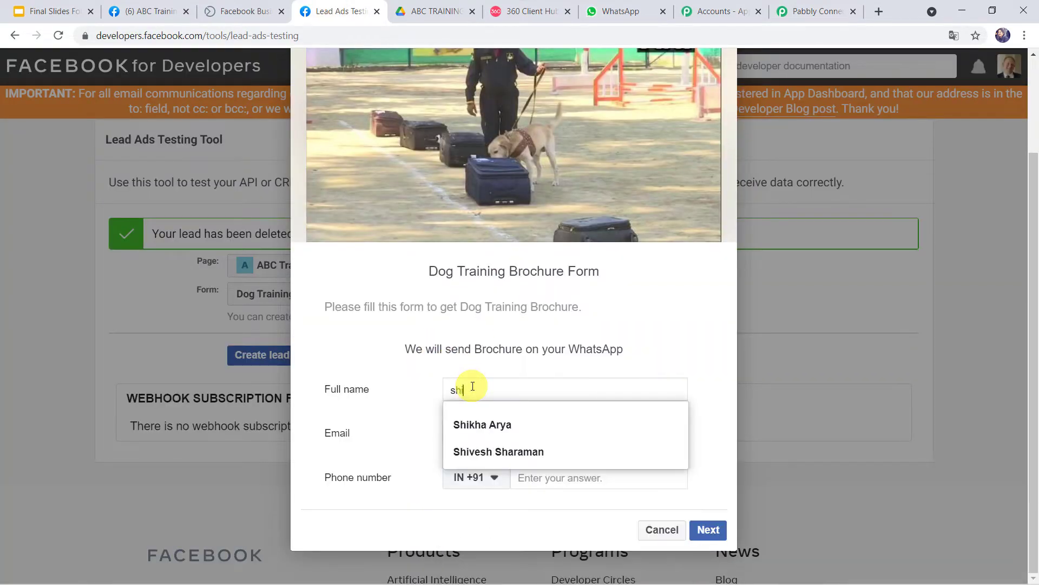
{"action": "left_click", "coordinate": [469, 421]}
{"action": "left_click", "coordinate": [471, 427]}
{"action": "type", "text": "shik"}
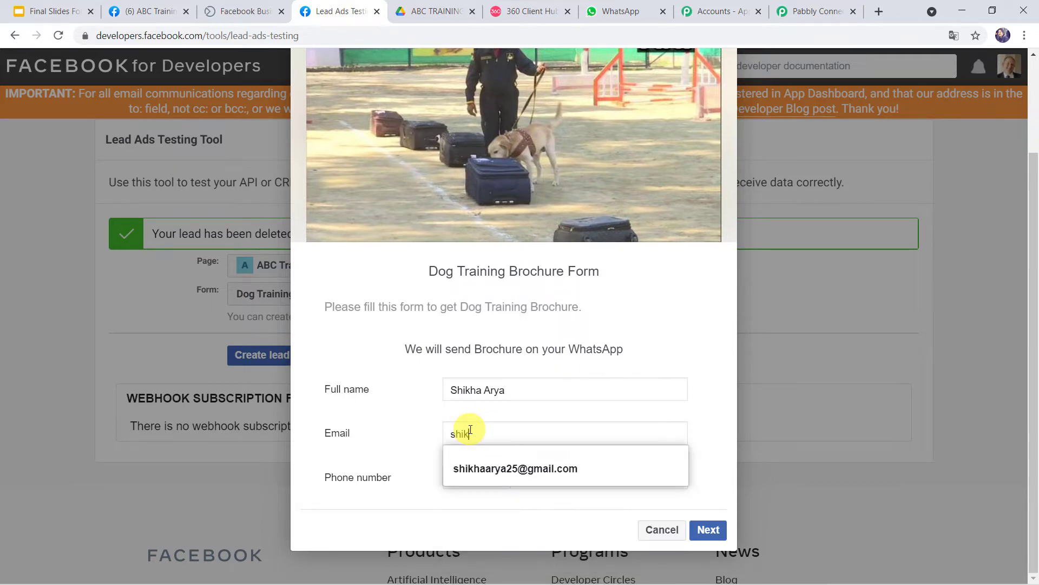
{"action": "left_click", "coordinate": [484, 466]}
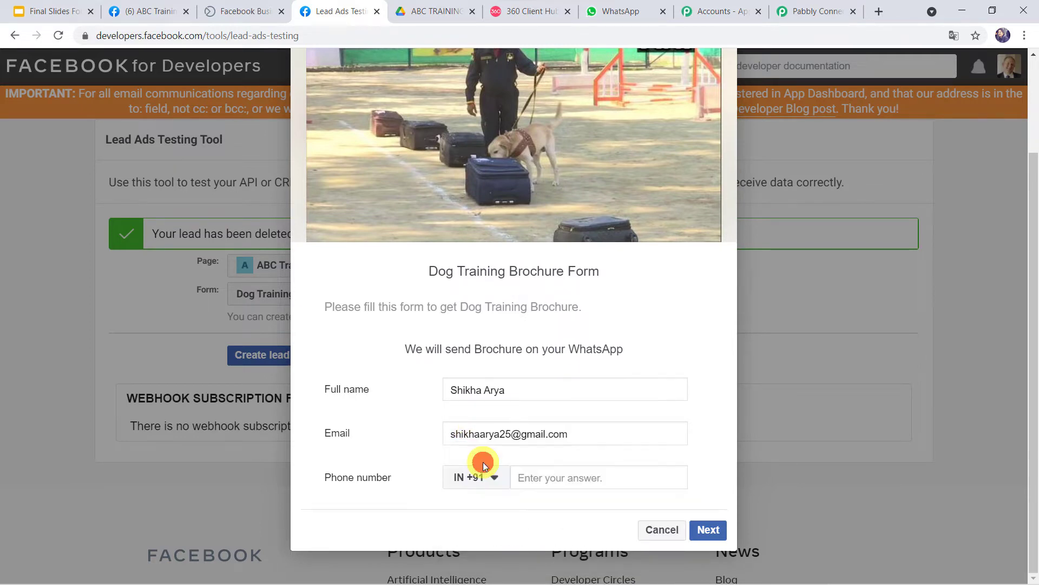
{"action": "left_click", "coordinate": [554, 483]}
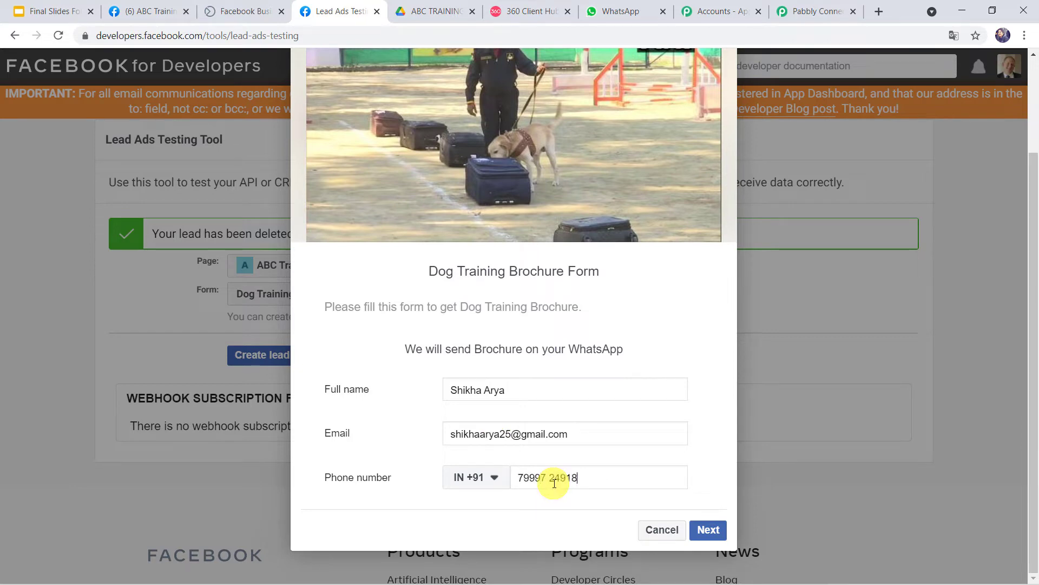
{"action": "left_click", "coordinate": [704, 529]}
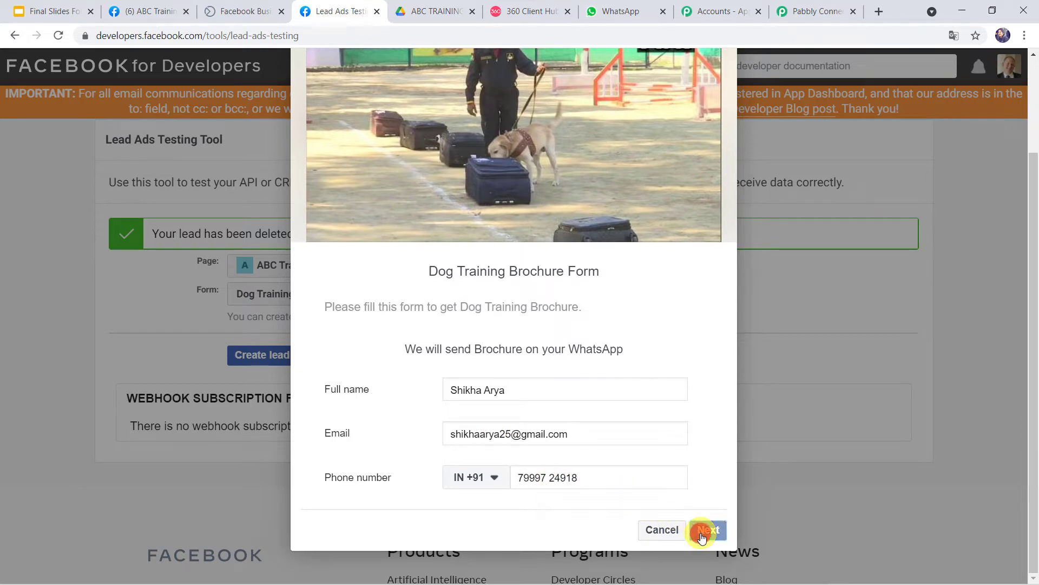
{"action": "left_click", "coordinate": [702, 501]}
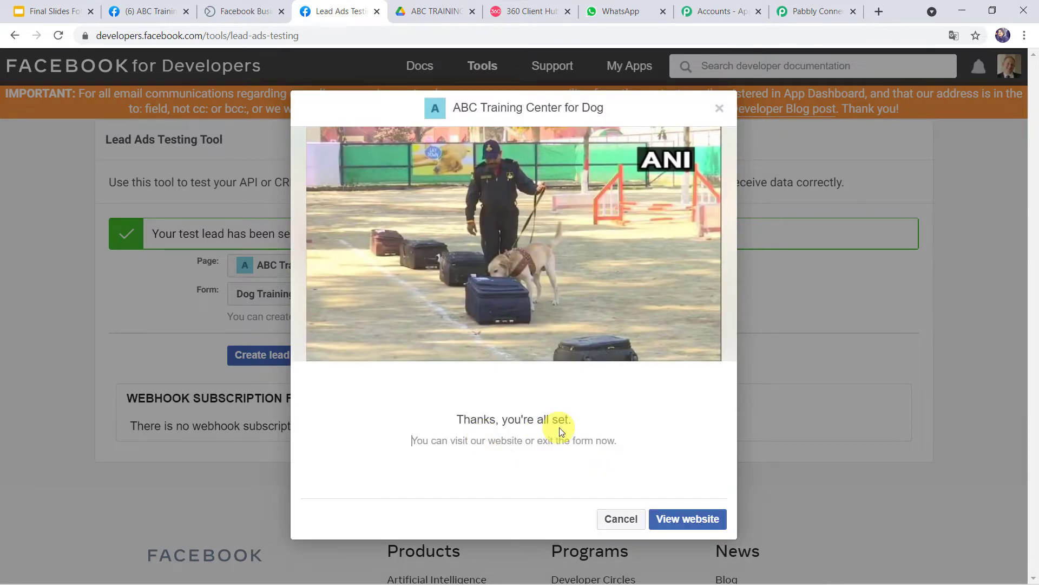
{"action": "left_click", "coordinate": [810, 9]}
Step: Save the trigger, fetch the test lead and review its full name, email and phone number
{"action": "left_click", "coordinate": [299, 424]}
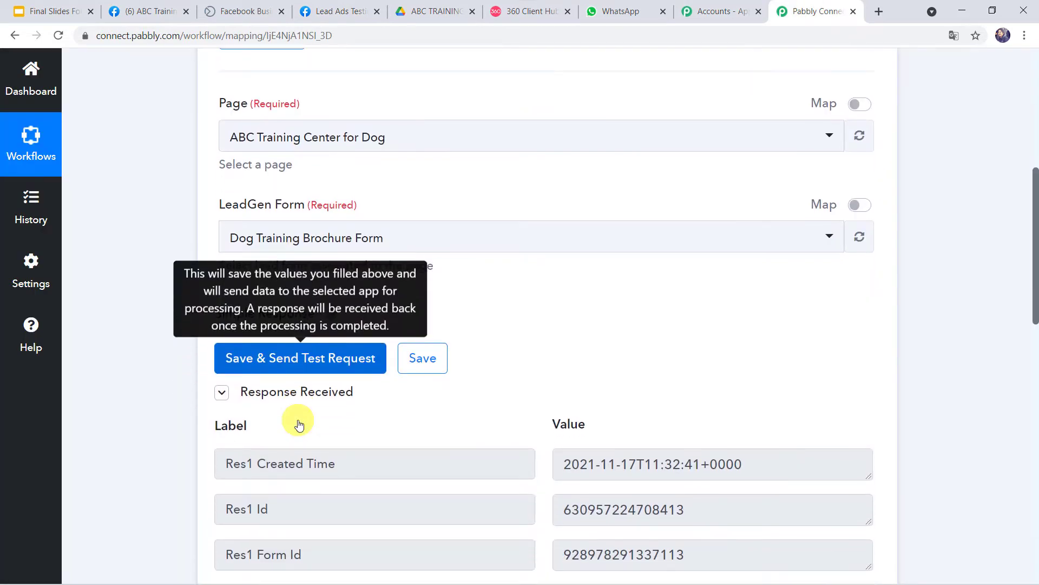
{"action": "scroll", "coordinate": [318, 406], "scroll_direction": "down", "scroll_amount": 5}
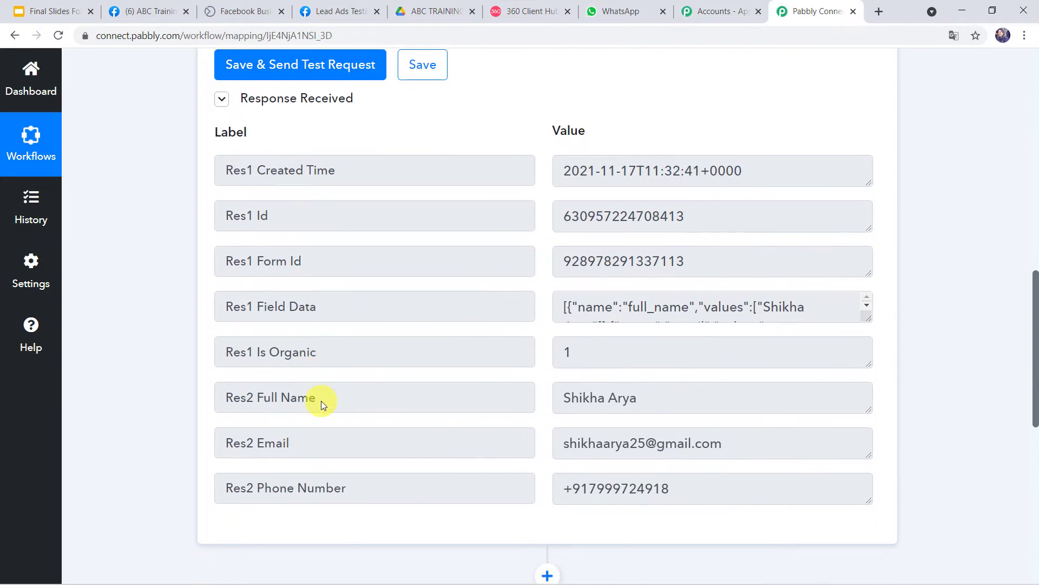
{"action": "triple_click", "coordinate": [655, 402]}
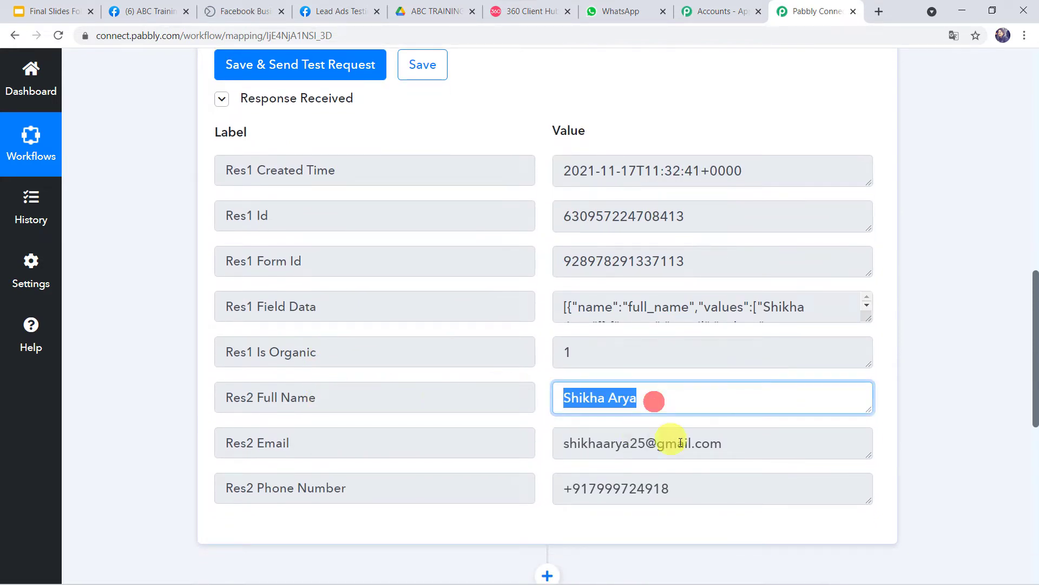
{"action": "triple_click", "coordinate": [733, 446]}
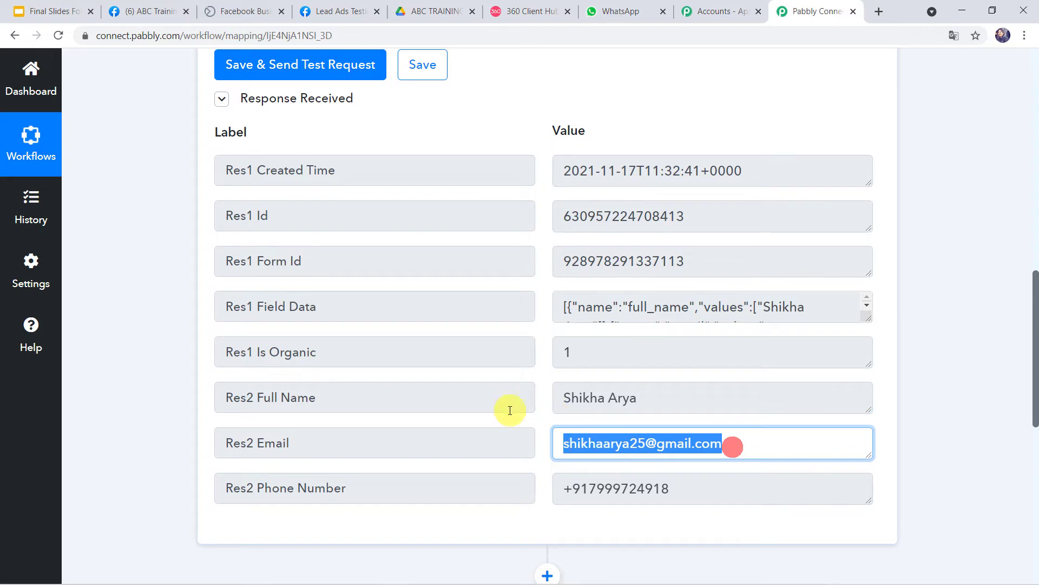
{"action": "triple_click", "coordinate": [675, 487]}
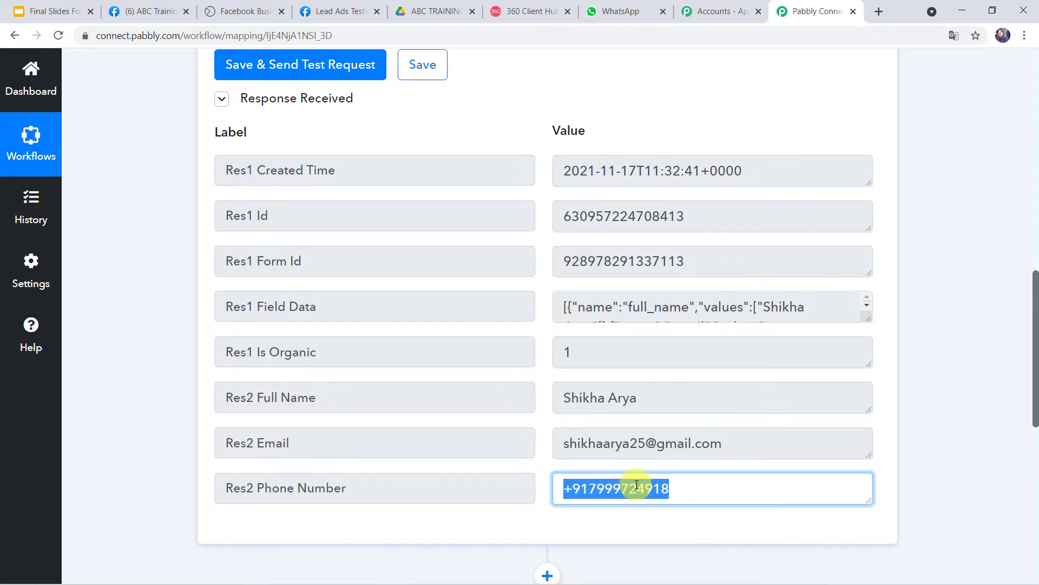
{"action": "scroll", "coordinate": [636, 485], "scroll_direction": "down", "scroll_amount": 1}
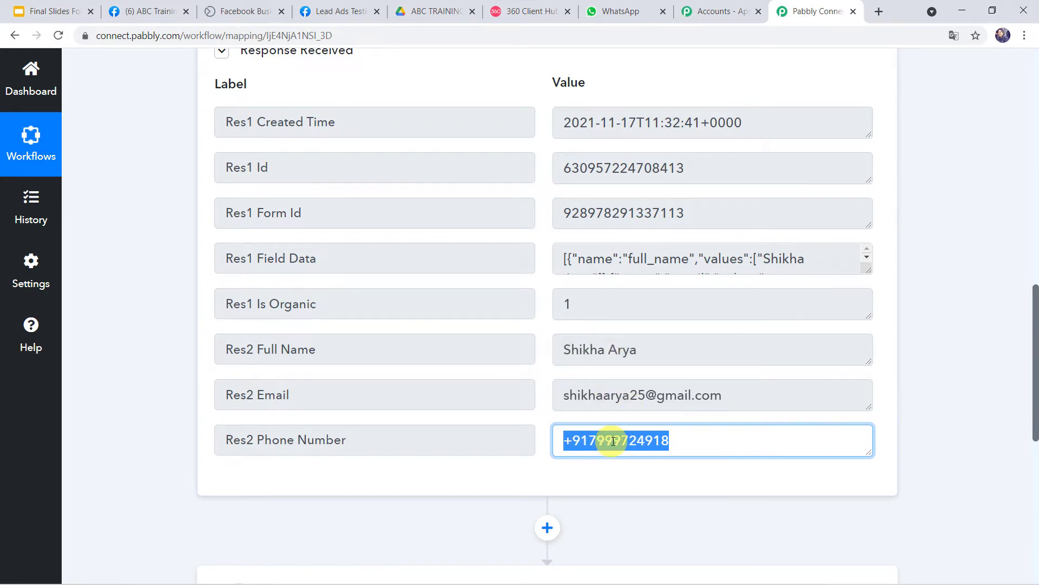
{"action": "scroll", "coordinate": [611, 438], "scroll_direction": "down", "scroll_amount": 7}
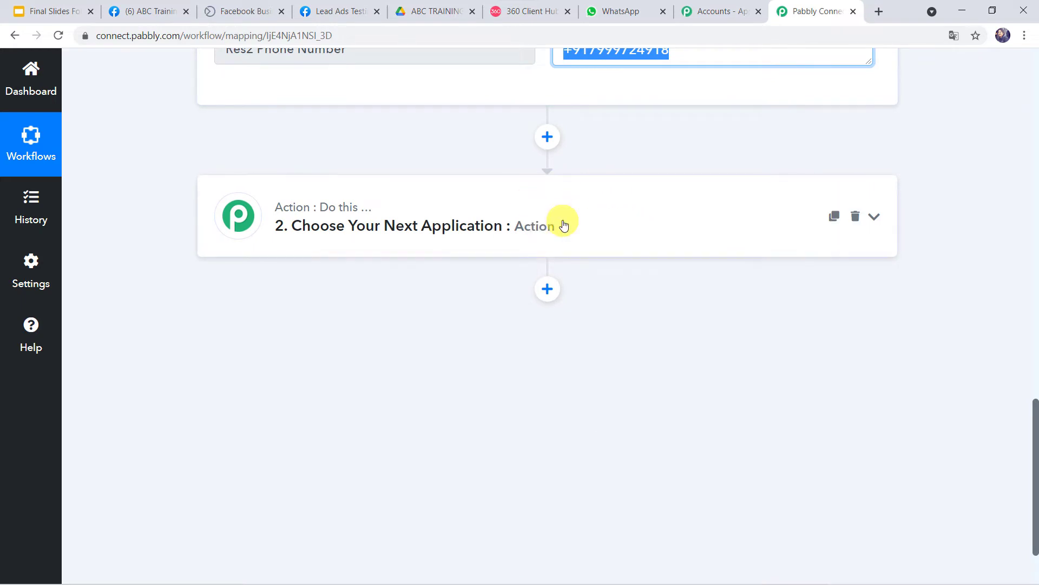
Step: Set the action to WhatsApp by 360Dialog Send Template Message and begin adding a new connection
{"action": "left_click", "coordinate": [578, 222]}
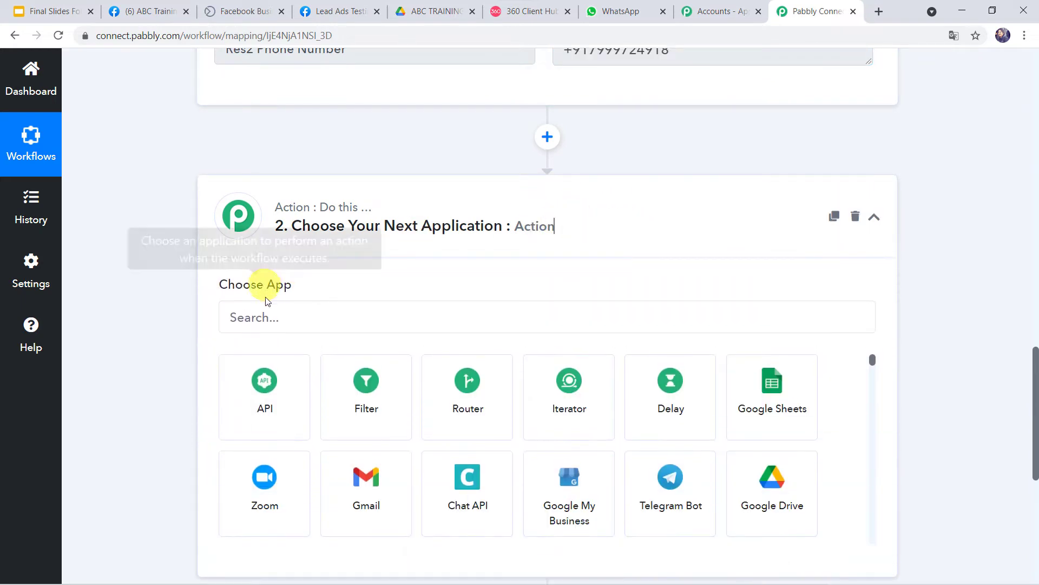
{"action": "left_click", "coordinate": [269, 314]}
{"action": "type", "text": "360"}
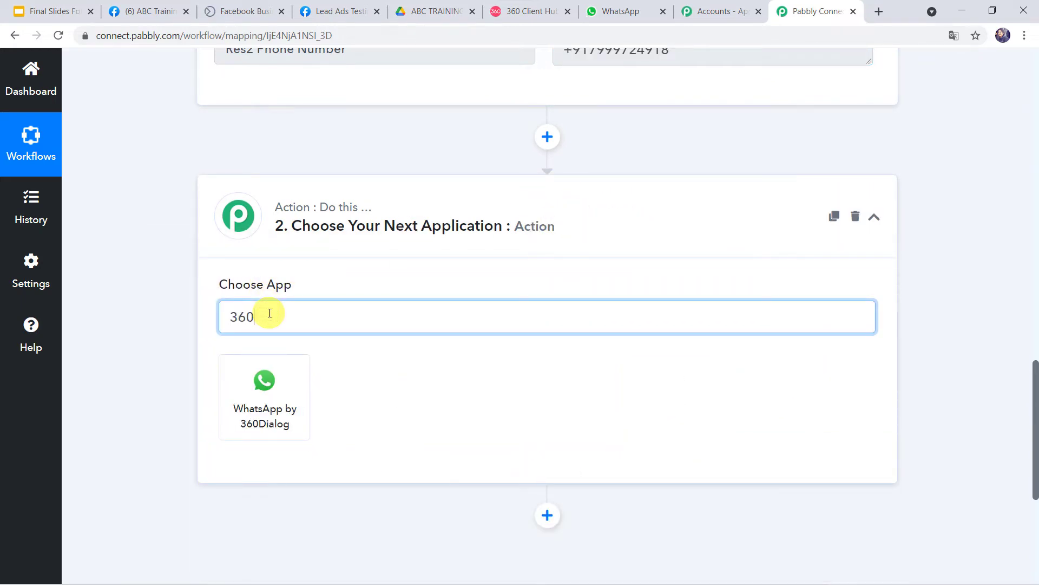
{"action": "left_click", "coordinate": [272, 389]}
{"action": "left_click", "coordinate": [272, 391]}
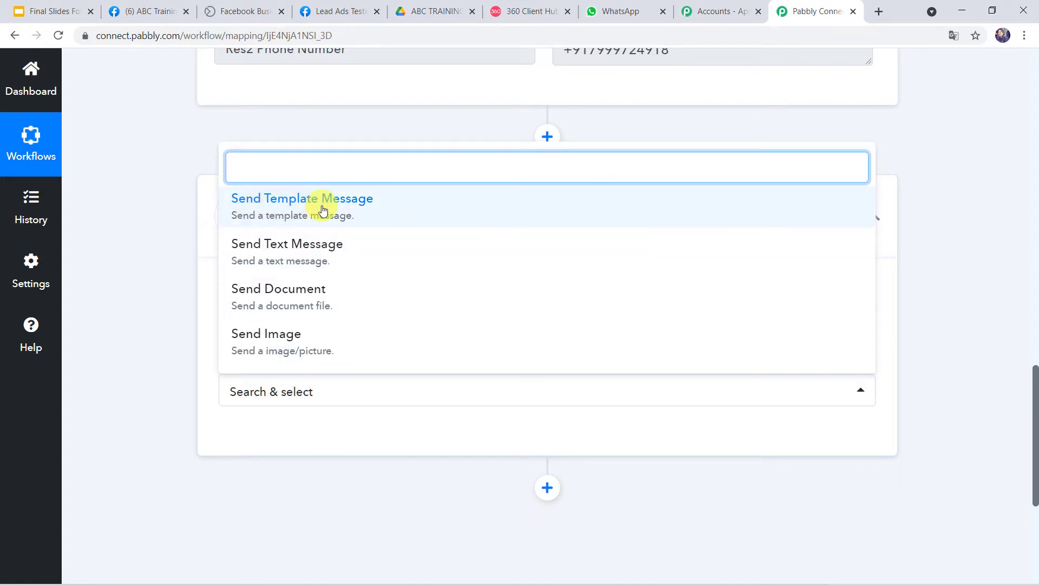
{"action": "left_click", "coordinate": [323, 210]}
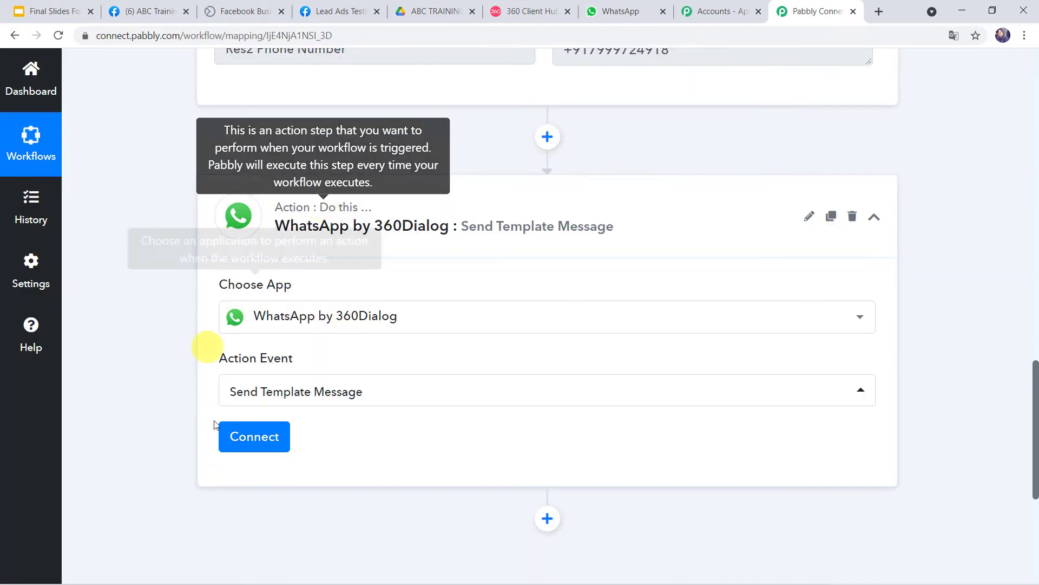
{"action": "left_click", "coordinate": [268, 449]}
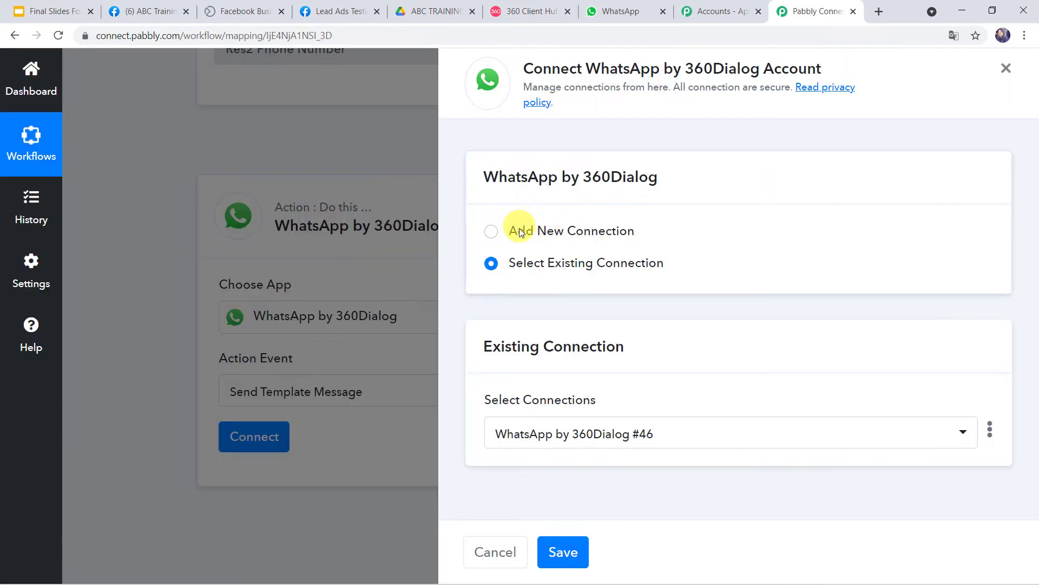
{"action": "left_click", "coordinate": [518, 232]}
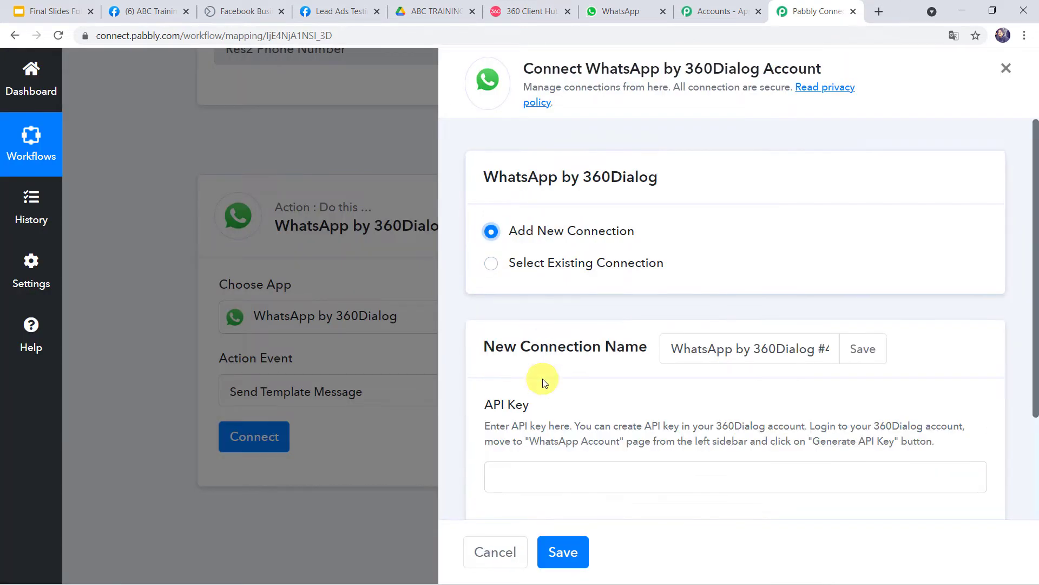
{"action": "scroll", "coordinate": [542, 378], "scroll_direction": "down", "scroll_amount": 2}
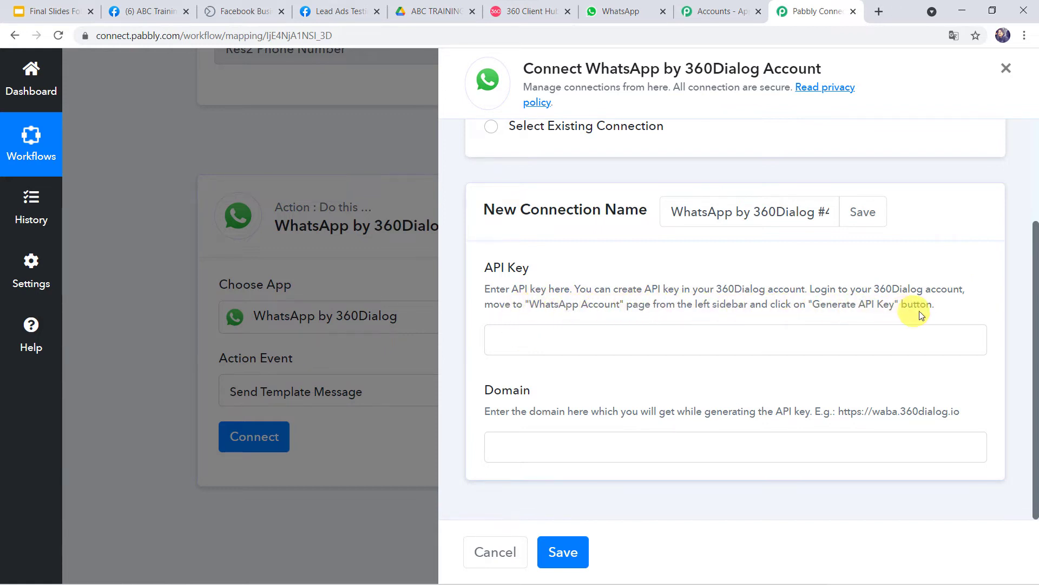
{"action": "left_click", "coordinate": [526, 16]}
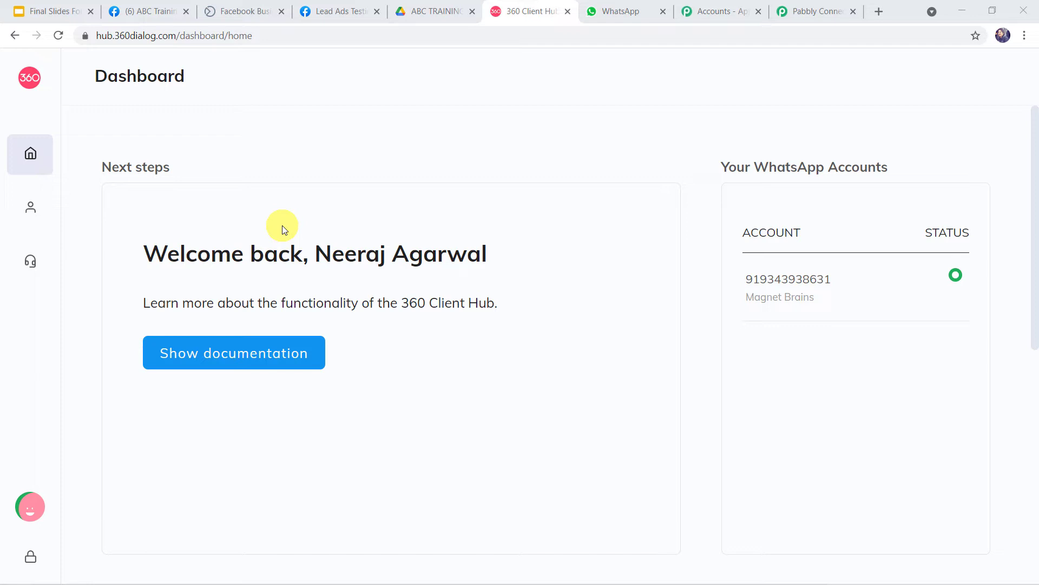
{"action": "mouse_move", "coordinate": [27, 206]}
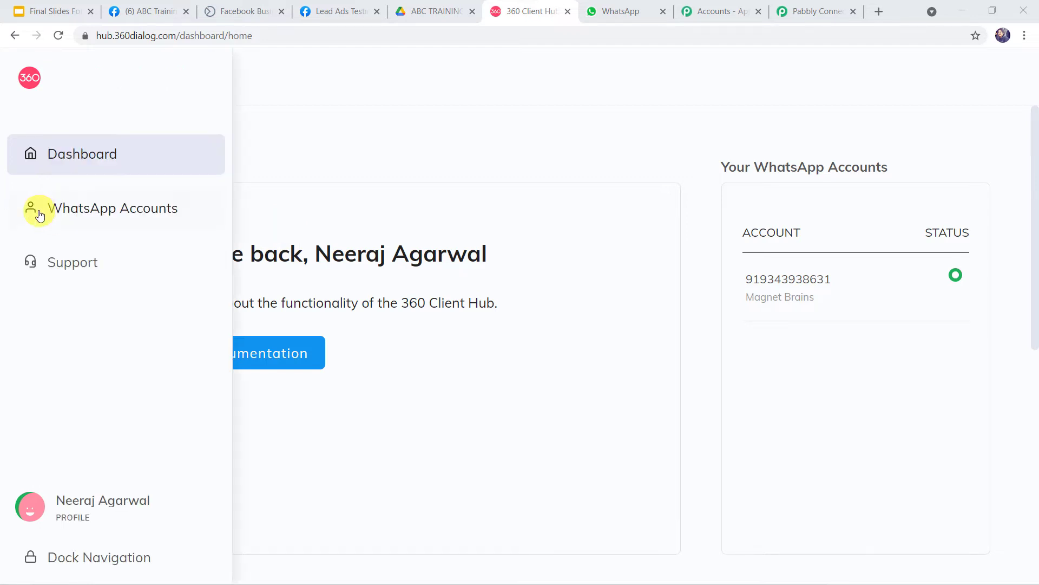
{"action": "left_click", "coordinate": [94, 215]}
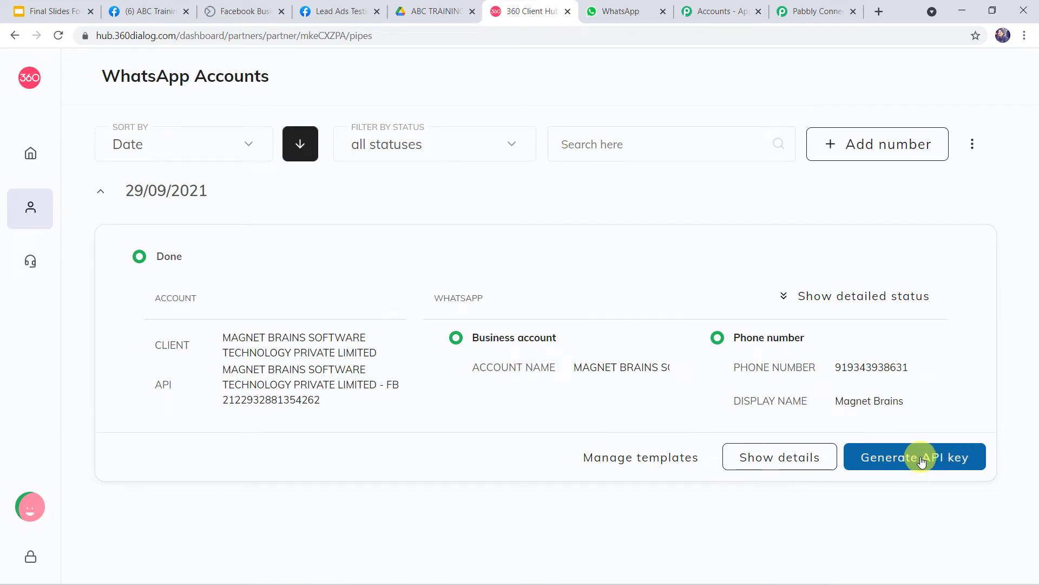
{"action": "left_click", "coordinate": [810, 8]}
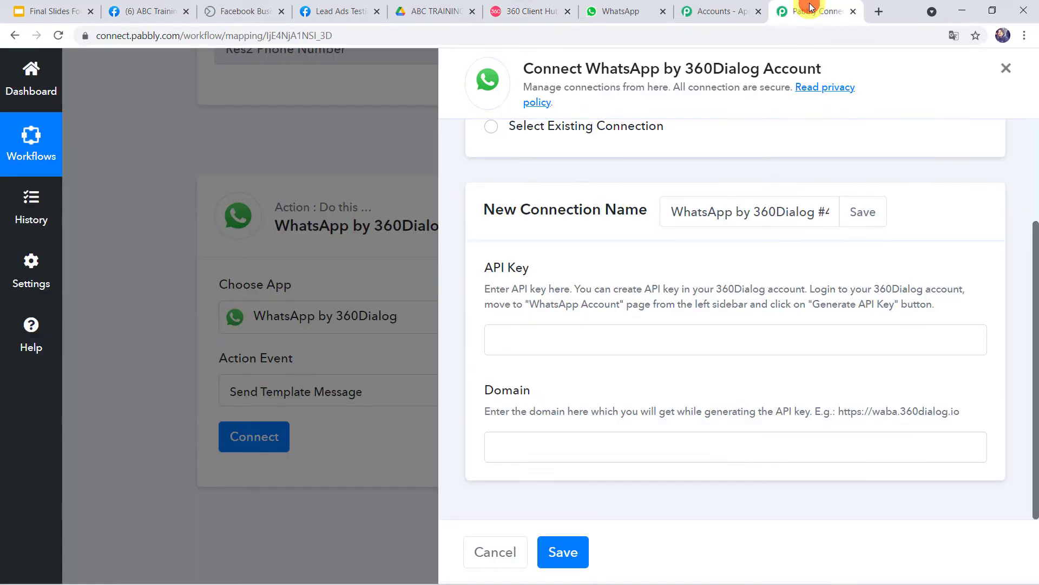
{"action": "left_click", "coordinate": [516, 343]}
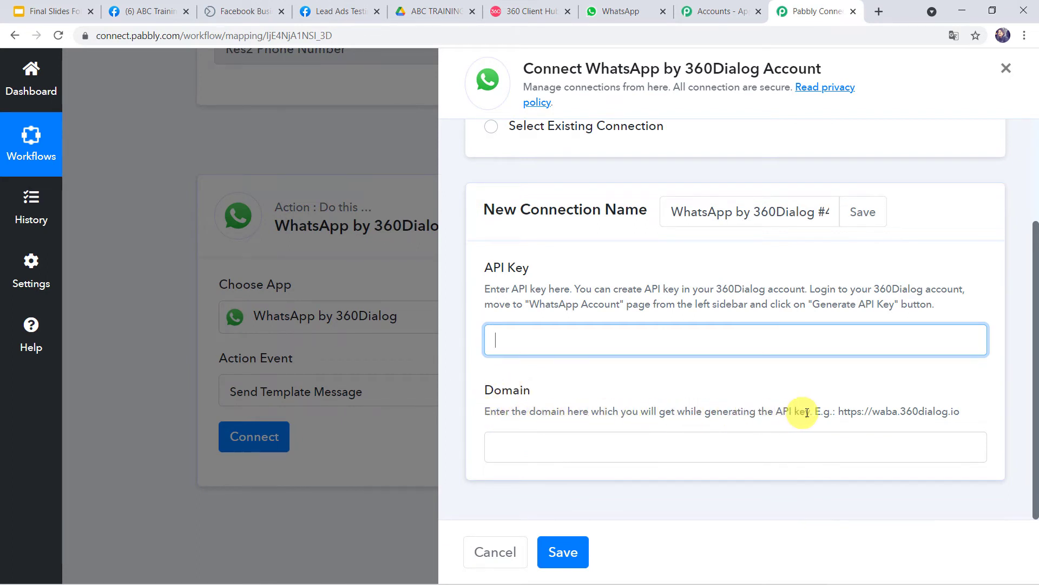
{"action": "double_click", "coordinate": [840, 412]}
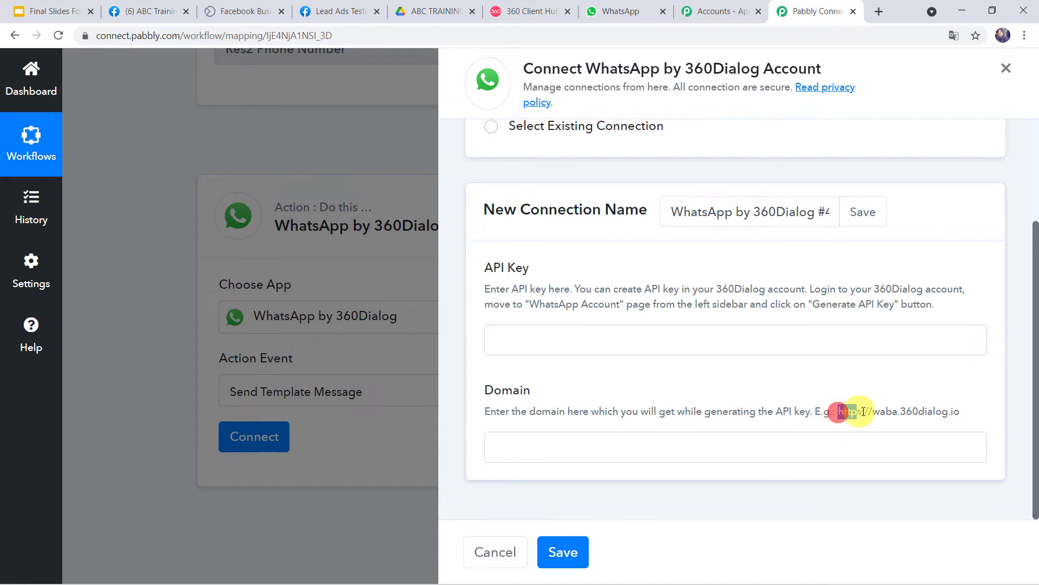
{"action": "left_click", "coordinate": [961, 413], "text": "shift"}
{"action": "right_click", "coordinate": [946, 412]}
{"action": "left_click", "coordinate": [937, 421]}
{"action": "left_click", "coordinate": [492, 441]}
{"action": "right_click", "coordinate": [502, 445]}
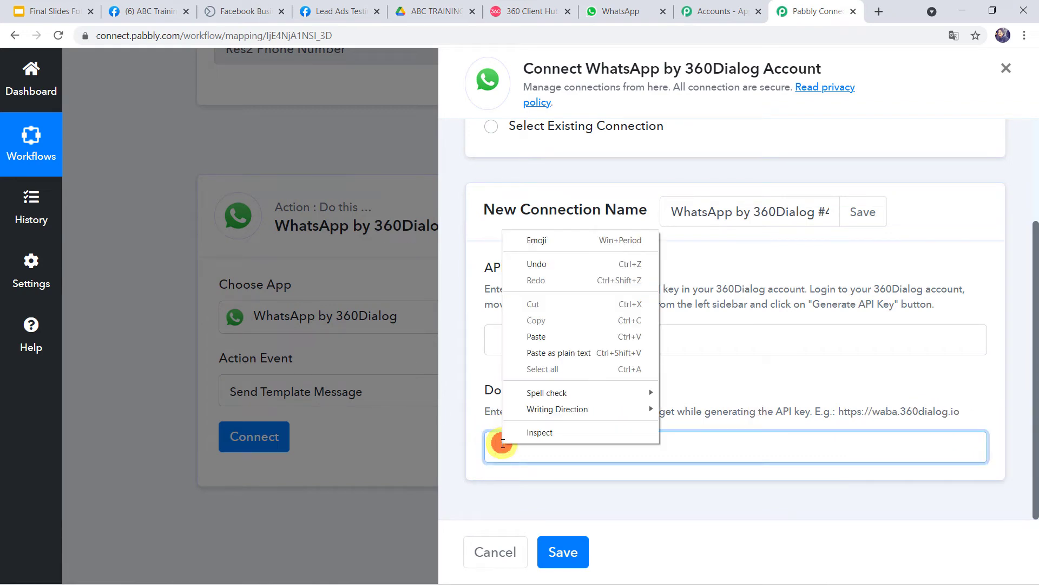
{"action": "left_click", "coordinate": [534, 338]}
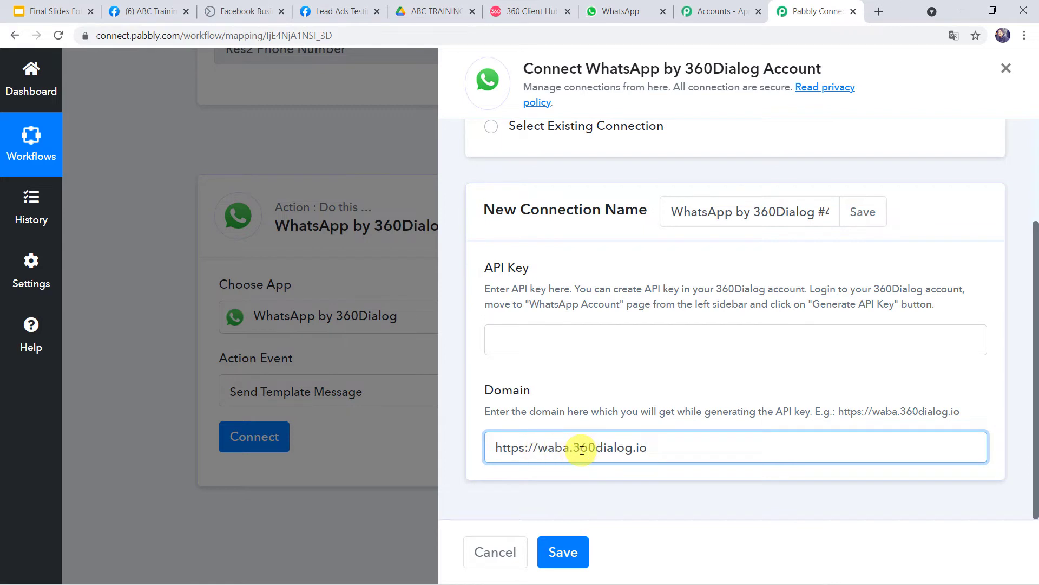
{"action": "left_click", "coordinate": [536, 338]}
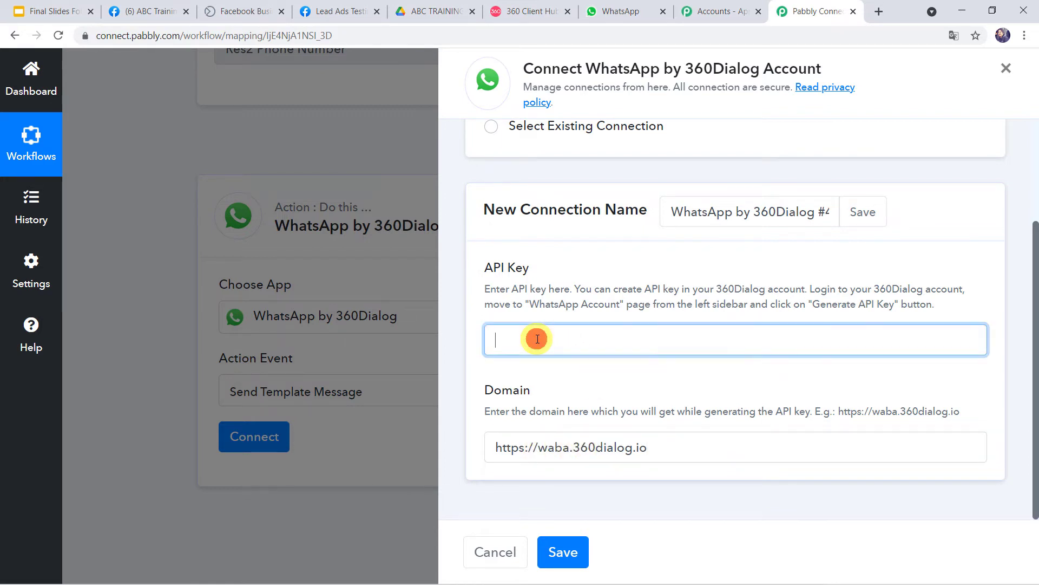
{"action": "left_click", "coordinate": [537, 445]}
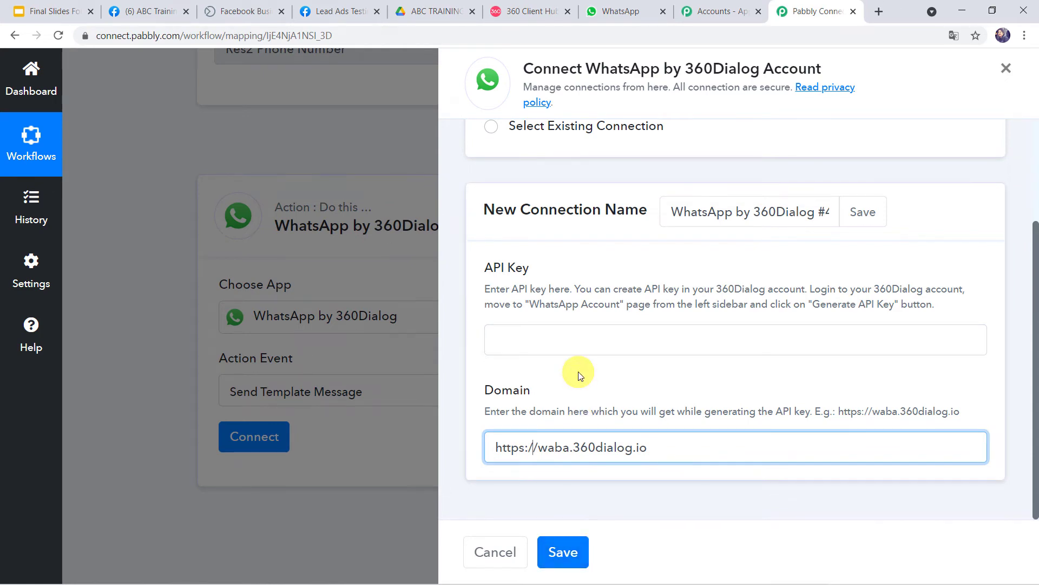
Step: Switch to the existing WhatsApp by 360Dialog #46 connection and save it
{"action": "scroll", "coordinate": [576, 373], "scroll_direction": "up", "scroll_amount": 1}
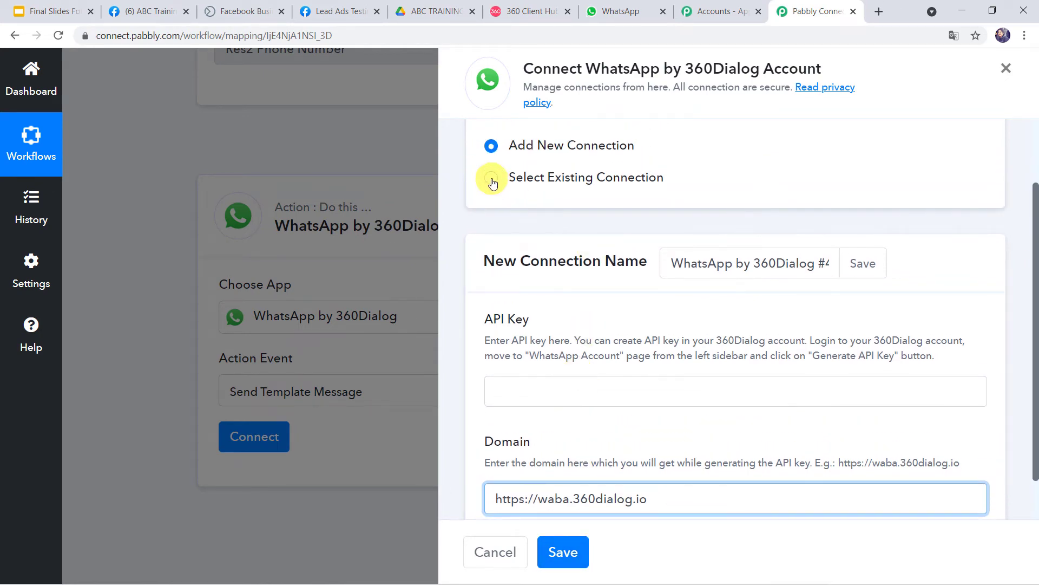
{"action": "left_click", "coordinate": [492, 183]}
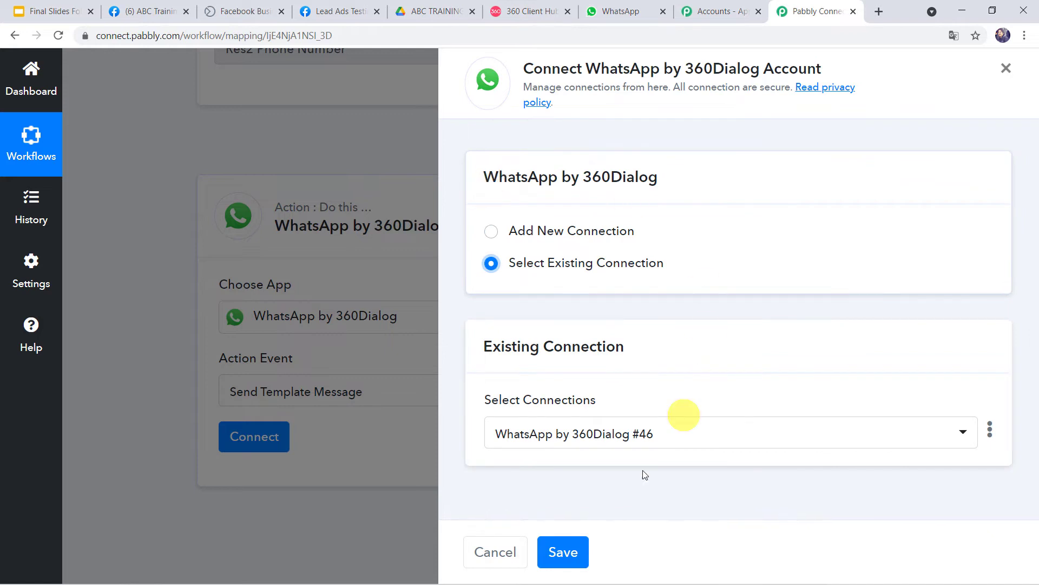
{"action": "left_click", "coordinate": [558, 548]}
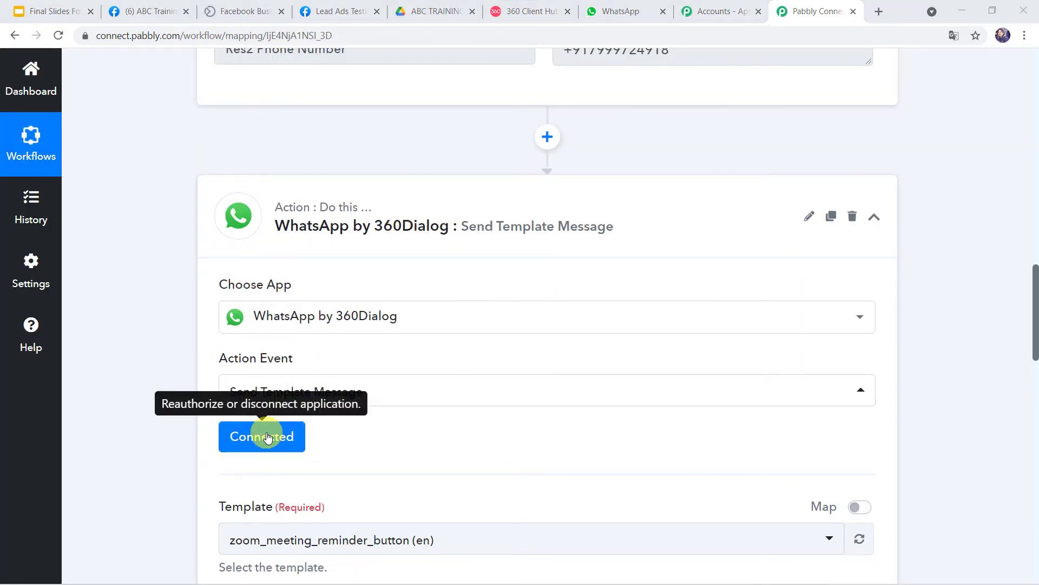
Step: Review the connected step's Template fields, then go to the 360 Client Hub accounts page
{"action": "scroll", "coordinate": [190, 454], "scroll_direction": "down", "scroll_amount": 5}
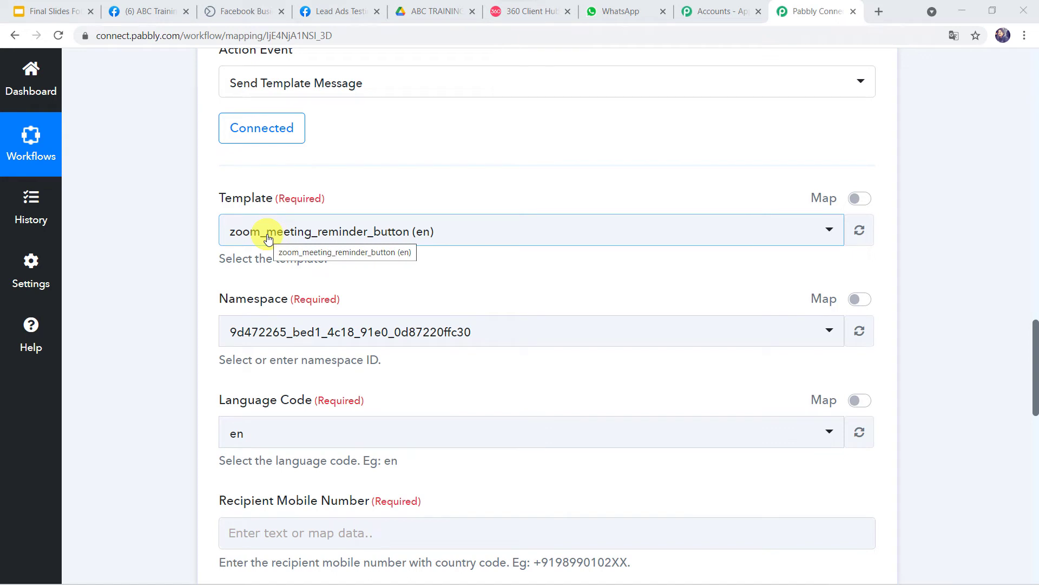
{"action": "left_click", "coordinate": [513, 13]}
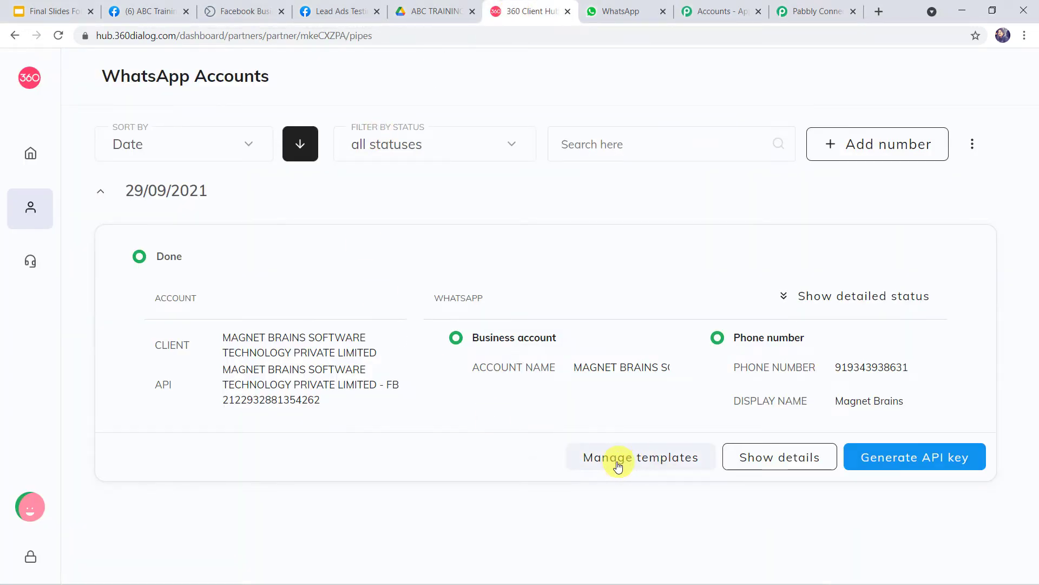
Step: Browse the account's message templates list and start a new template
{"action": "left_click", "coordinate": [665, 460]}
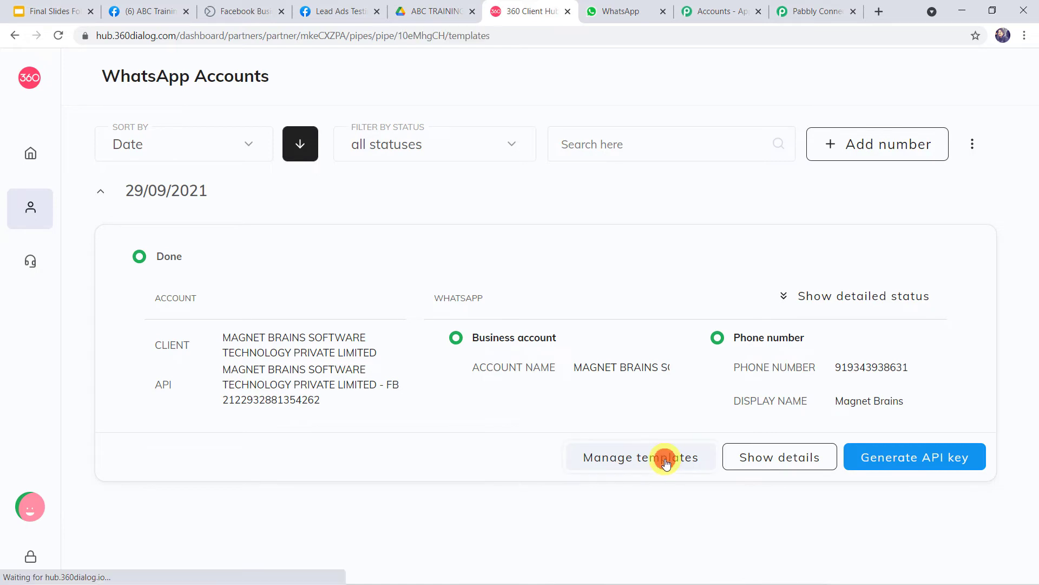
{"action": "scroll", "coordinate": [523, 462], "scroll_direction": "down", "scroll_amount": 5}
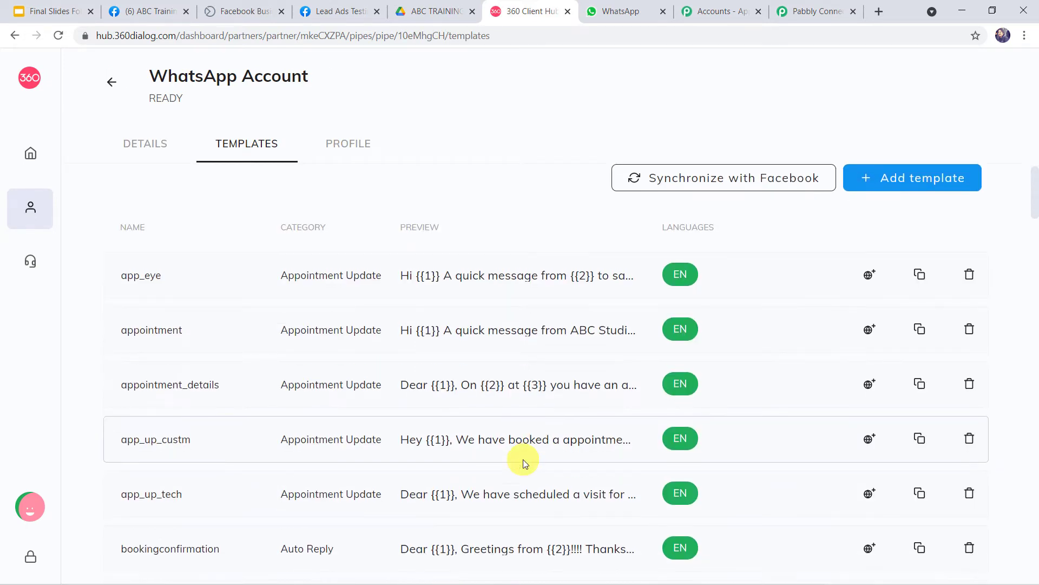
{"action": "scroll", "coordinate": [523, 463], "scroll_direction": "down", "scroll_amount": 15}
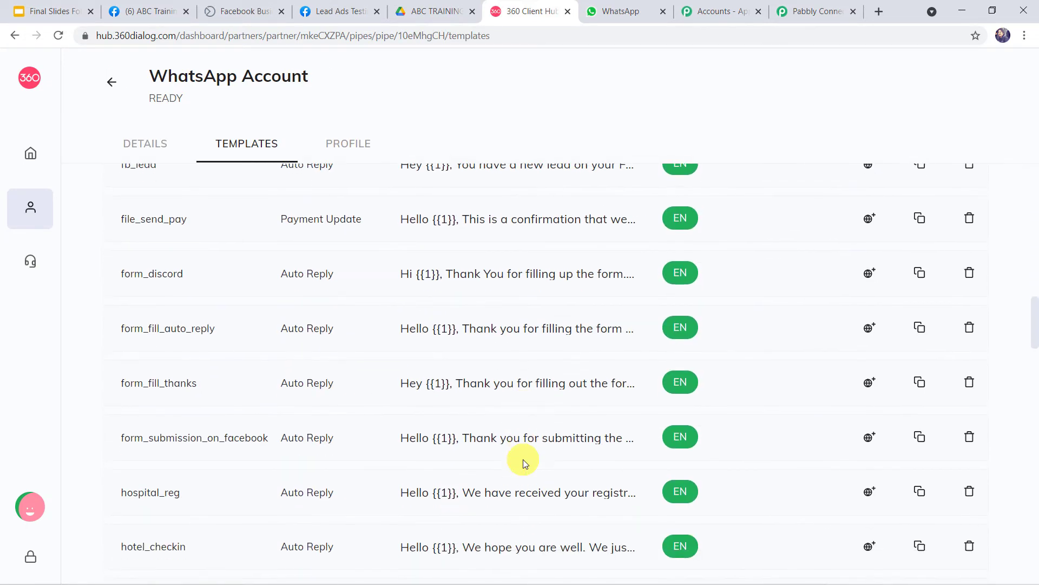
{"action": "scroll", "coordinate": [523, 459], "scroll_direction": "up", "scroll_amount": 20}
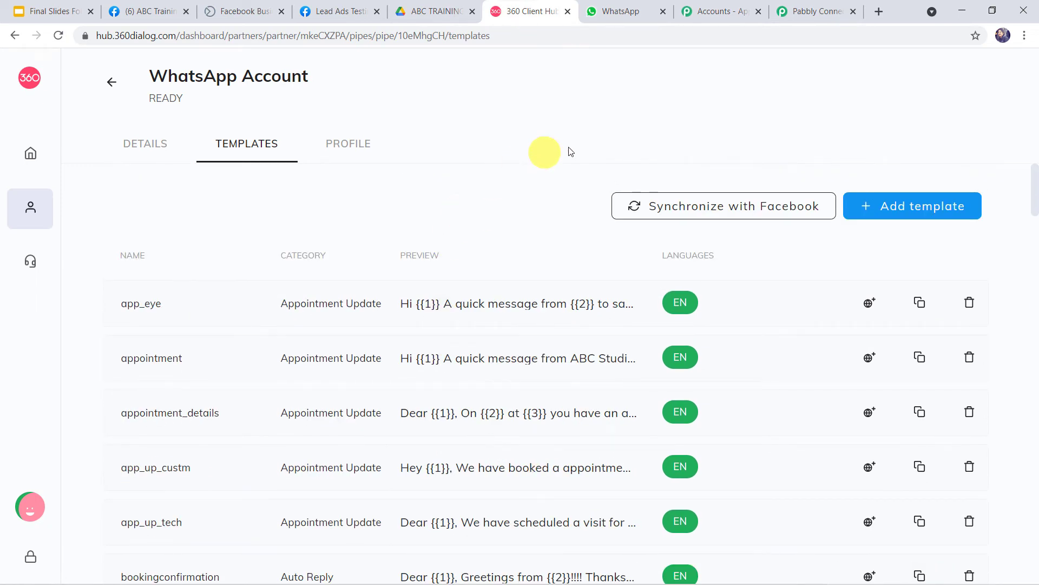
{"action": "left_click", "coordinate": [891, 209]}
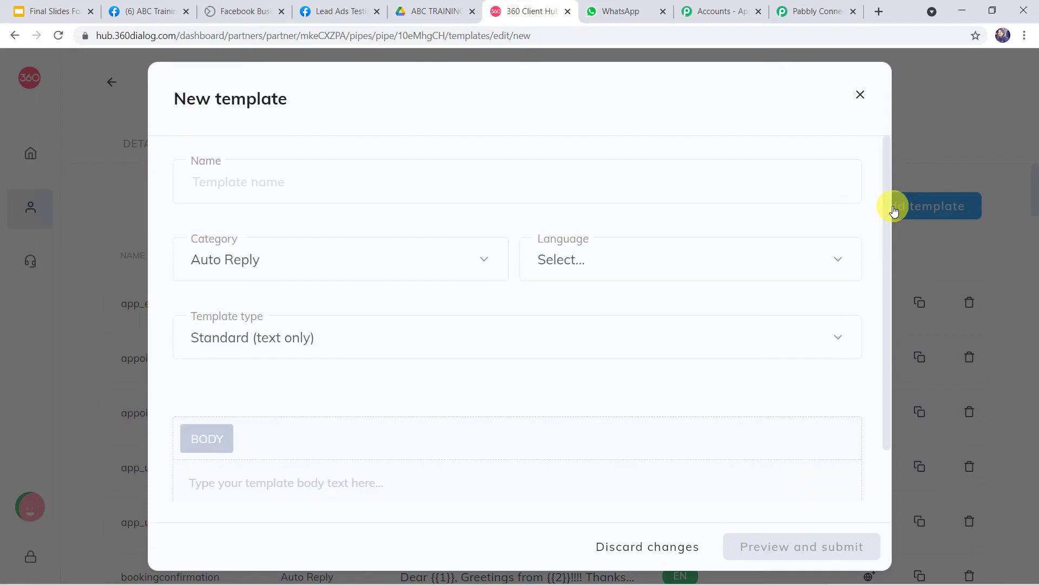
Step: Look over the form's name, category, language and type fields, then close it unsaved
{"action": "left_click", "coordinate": [267, 188]}
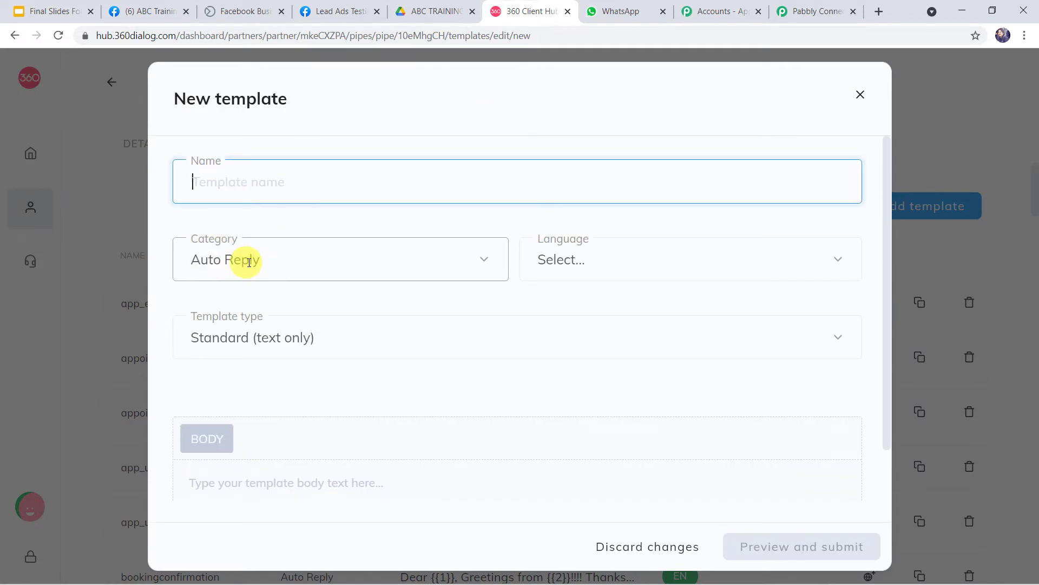
{"action": "left_click", "coordinate": [287, 266]}
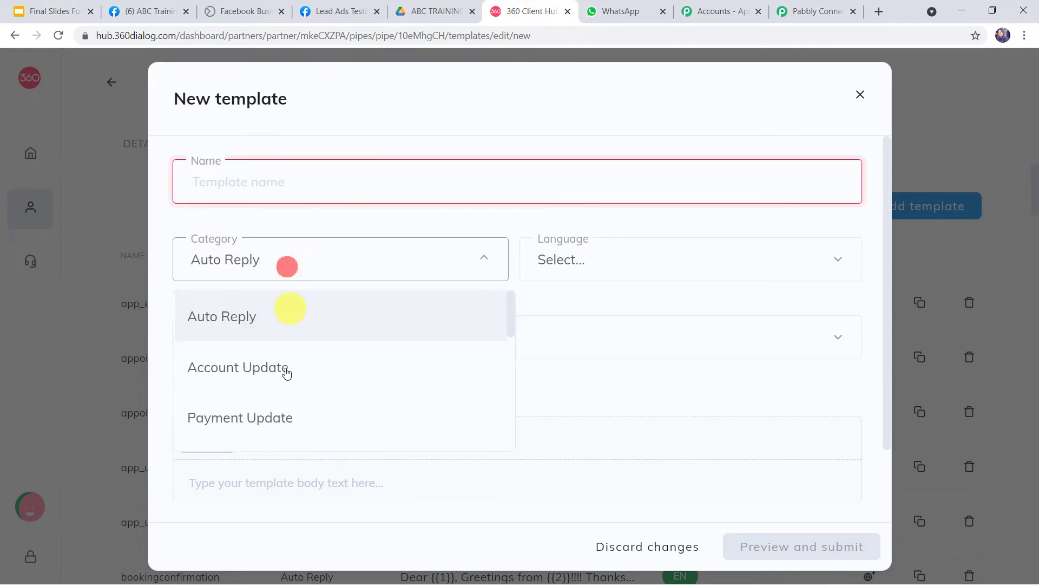
{"action": "scroll", "coordinate": [283, 401], "scroll_direction": "down", "scroll_amount": 2}
{"action": "scroll", "coordinate": [283, 402], "scroll_direction": "down", "scroll_amount": 5}
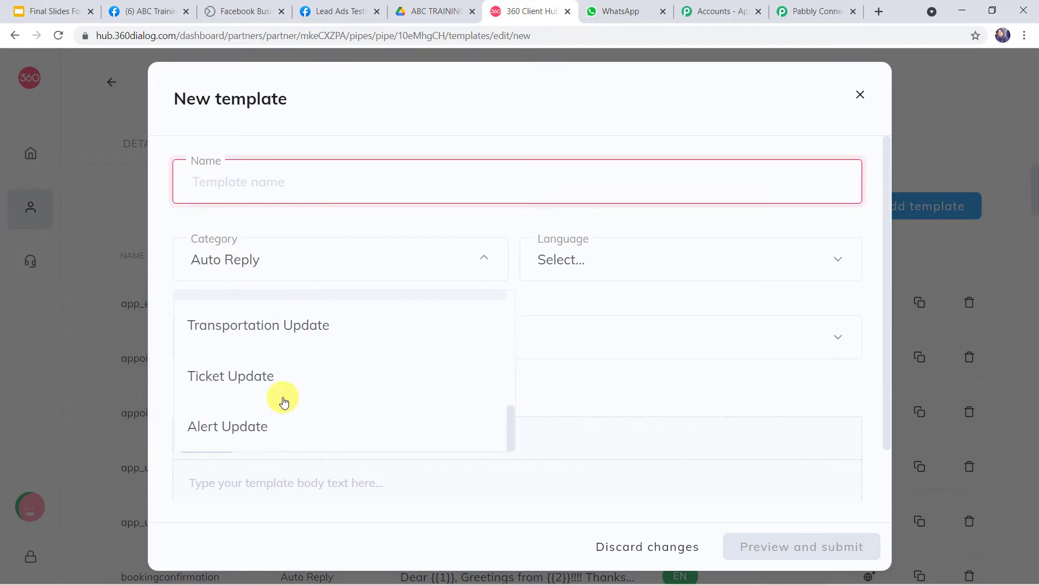
{"action": "left_click", "coordinate": [600, 261]}
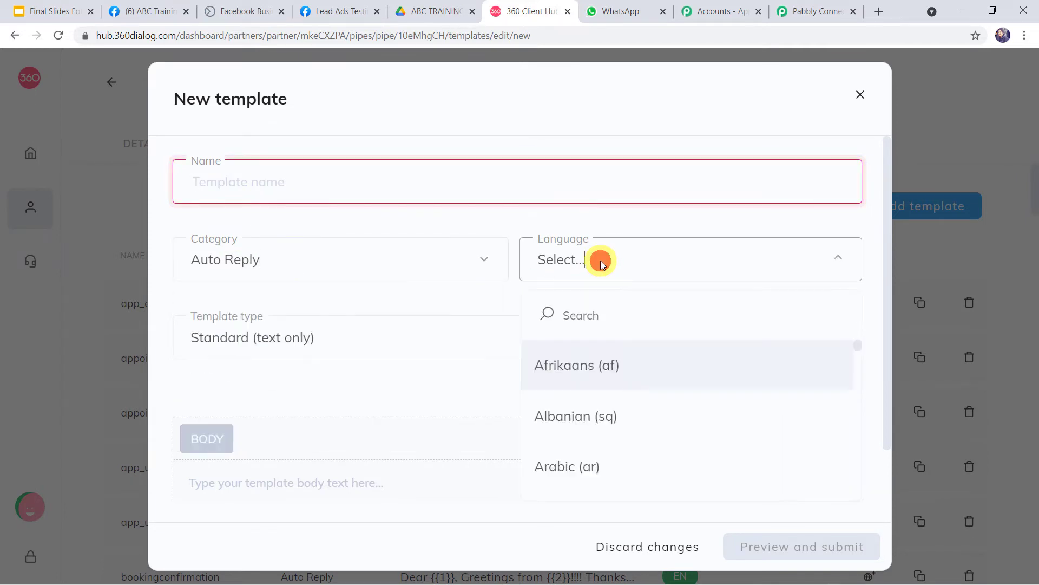
{"action": "left_click", "coordinate": [599, 261]}
{"action": "left_click", "coordinate": [337, 337]}
{"action": "left_click", "coordinate": [343, 336]}
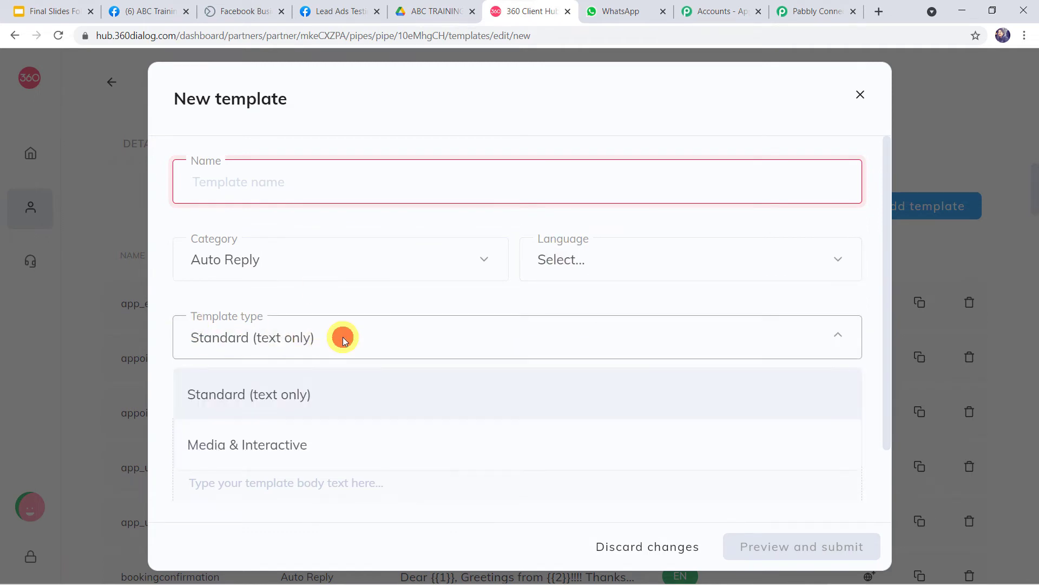
{"action": "left_click", "coordinate": [343, 336]}
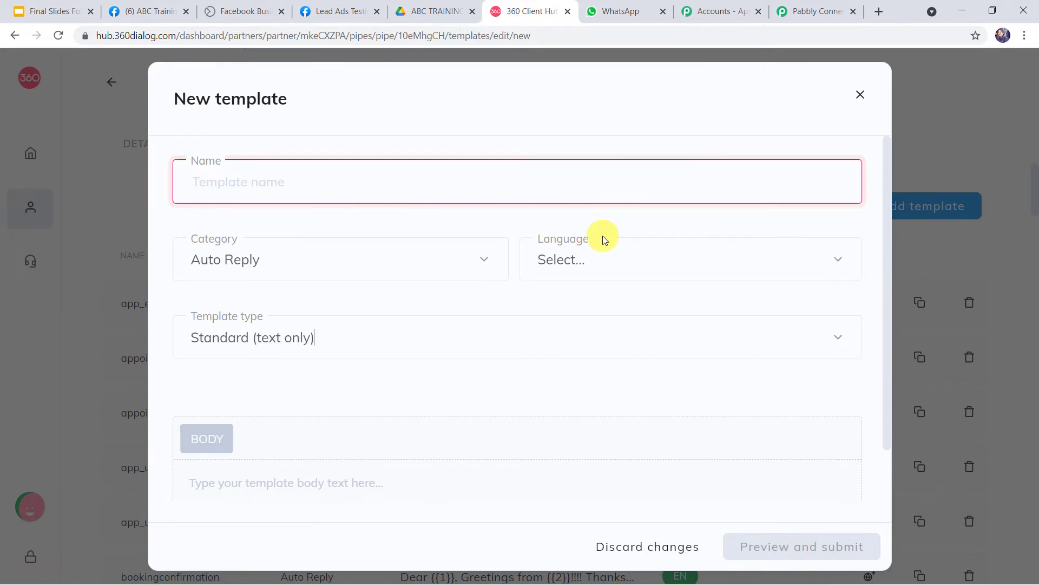
{"action": "left_click", "coordinate": [860, 95]}
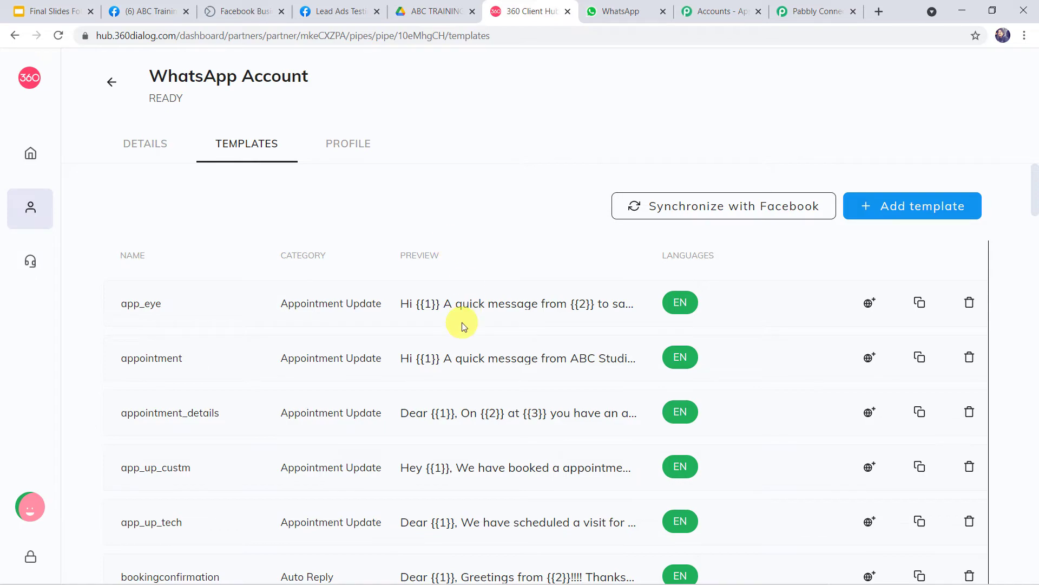
Step: Find send_brochure_final in the templates list and open its preview
{"action": "scroll", "coordinate": [457, 325], "scroll_direction": "down", "scroll_amount": 15}
{"action": "scroll", "coordinate": [463, 323], "scroll_direction": "down", "scroll_amount": 14}
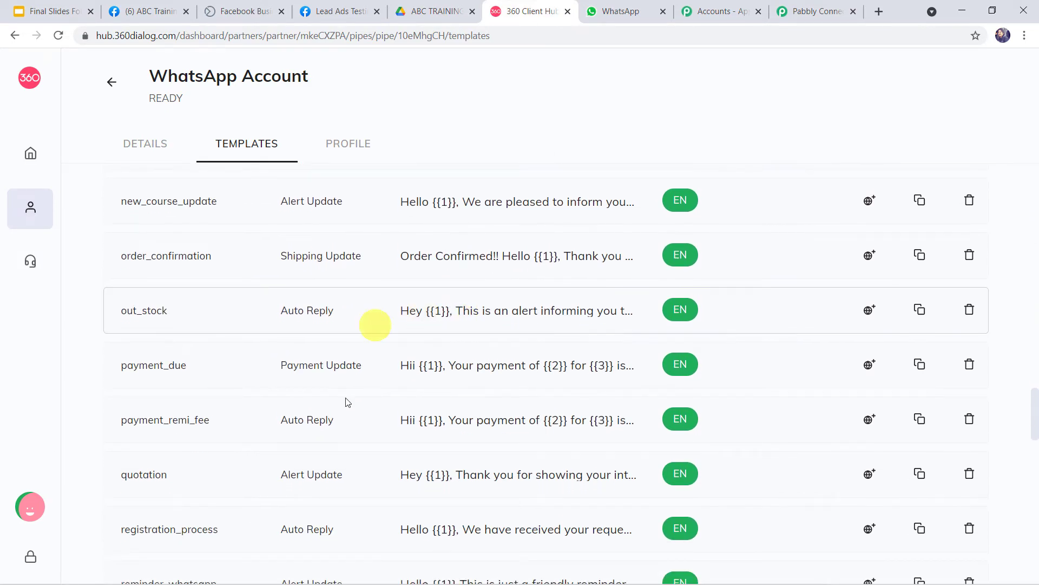
{"action": "scroll", "coordinate": [385, 443], "scroll_direction": "down", "scroll_amount": 4}
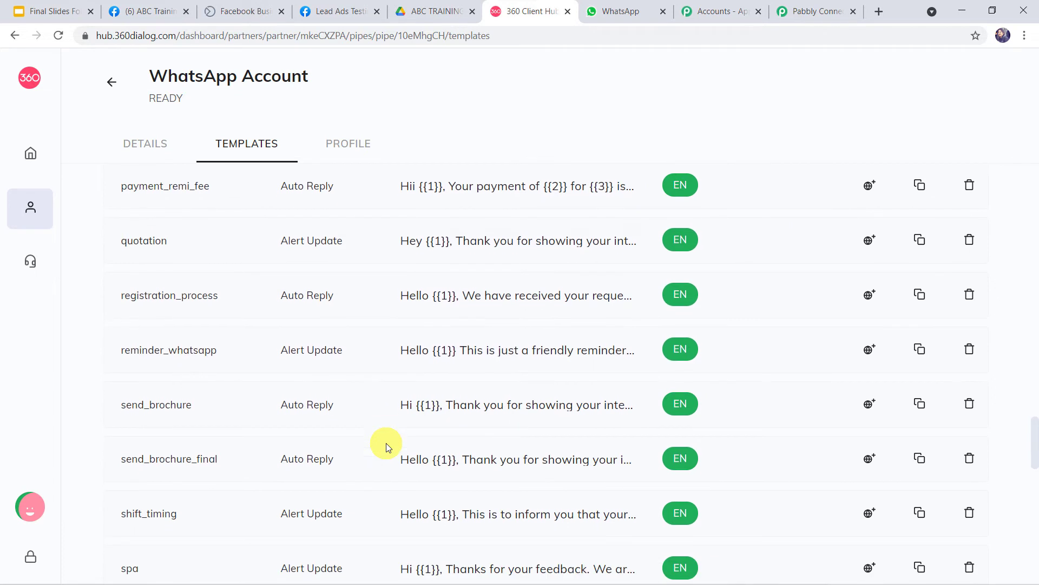
{"action": "left_click", "coordinate": [442, 459]}
{"action": "scroll", "coordinate": [695, 334], "scroll_direction": "down", "scroll_amount": 2}
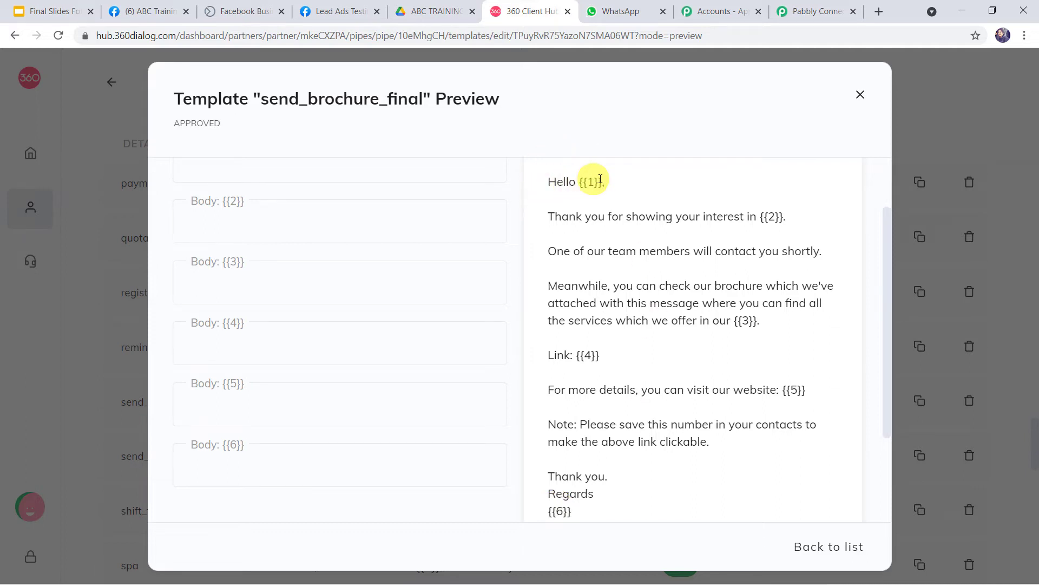
Step: Examine the preview's placeholders {{1}}, {{2}}, {{4}}, {{5}} and {{6}}, then return to Pabbly Connect
{"action": "double_click", "coordinate": [590, 182]}
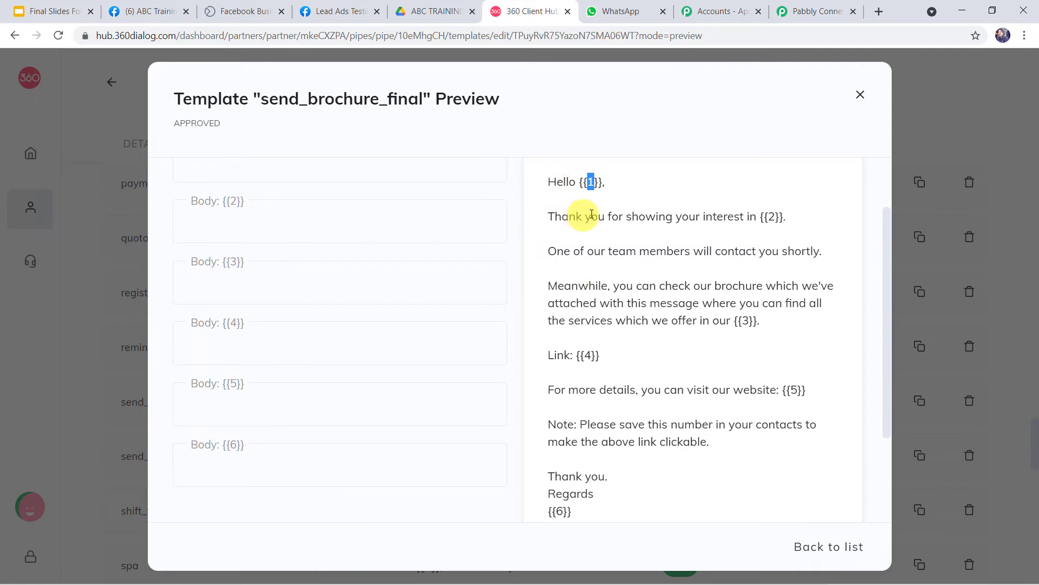
{"action": "double_click", "coordinate": [772, 217]}
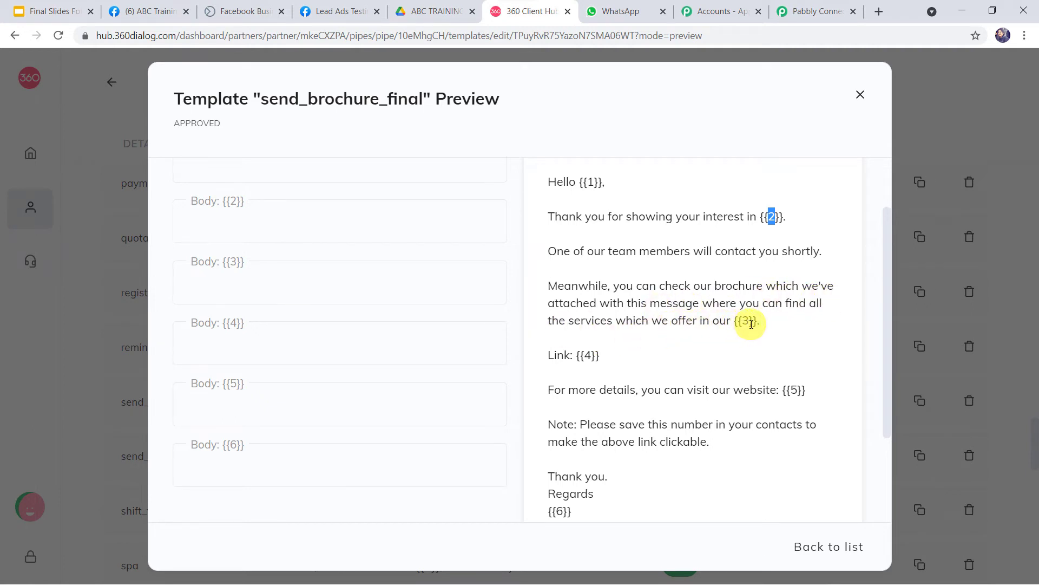
{"action": "left_click", "coordinate": [586, 355]}
{"action": "double_click", "coordinate": [586, 356]}
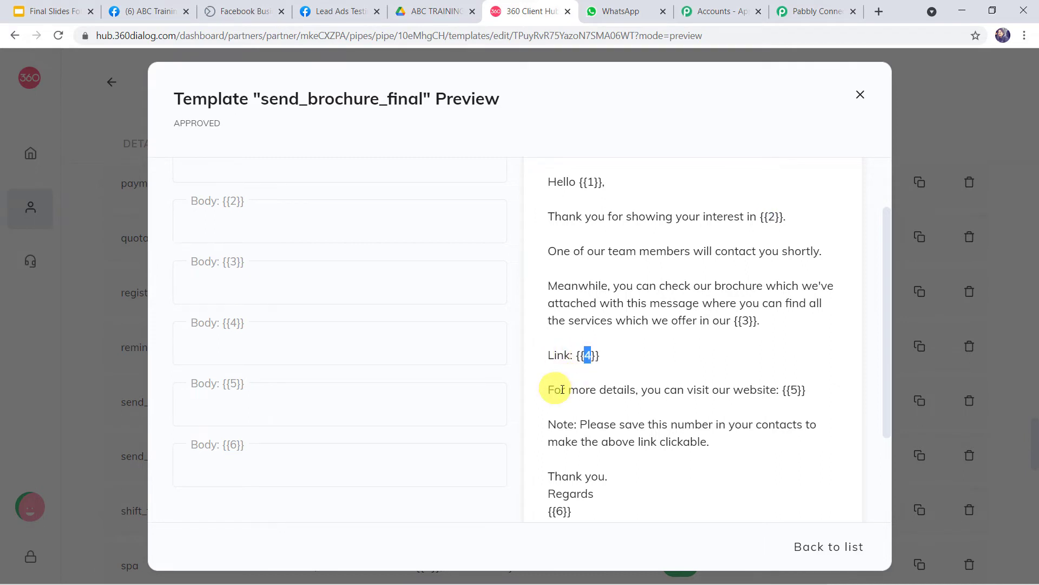
{"action": "left_click", "coordinate": [794, 389]}
{"action": "double_click", "coordinate": [793, 389]}
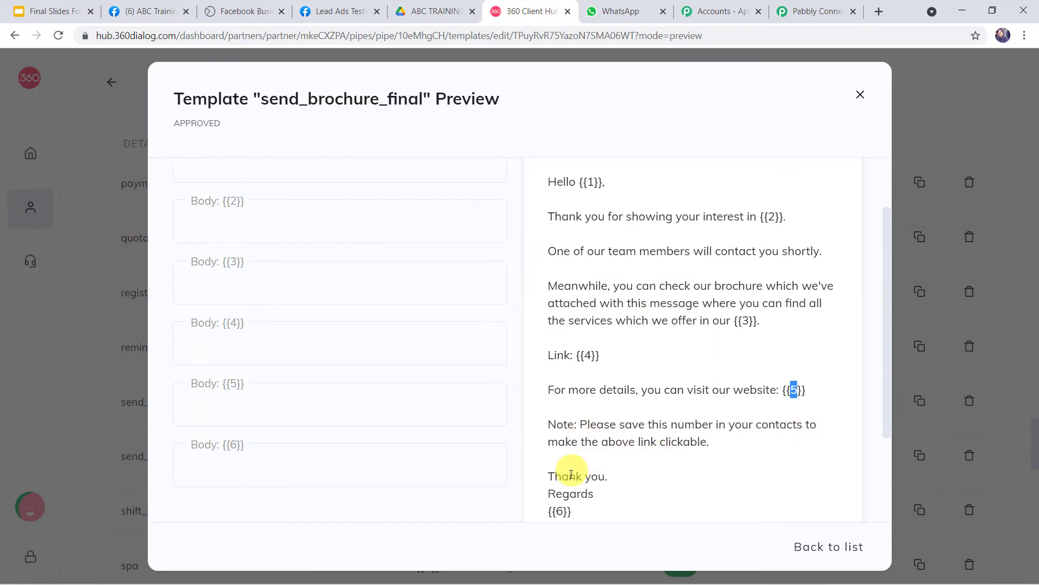
{"action": "double_click", "coordinate": [558, 511]}
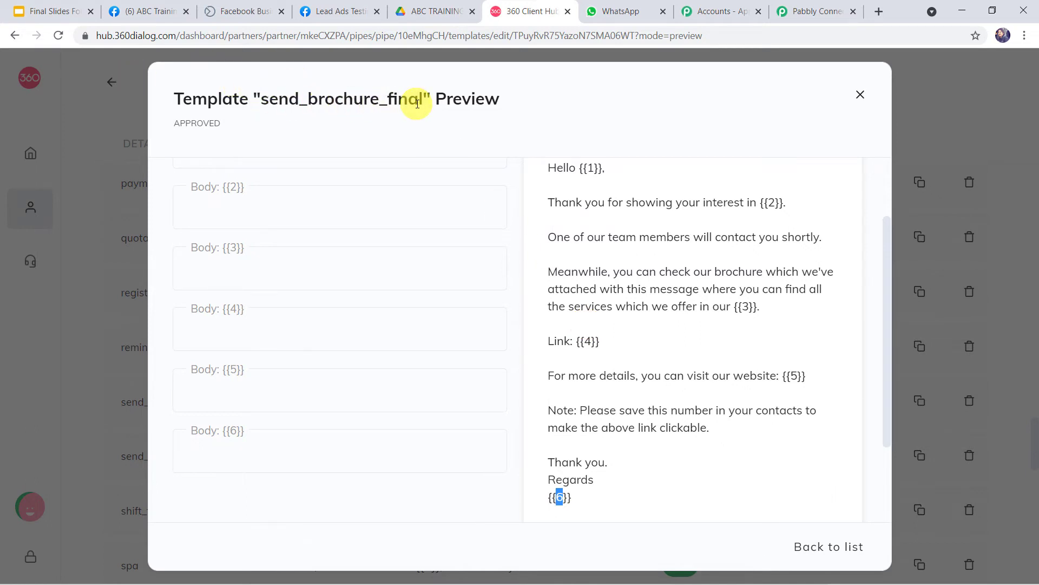
{"action": "left_click", "coordinate": [818, 10]}
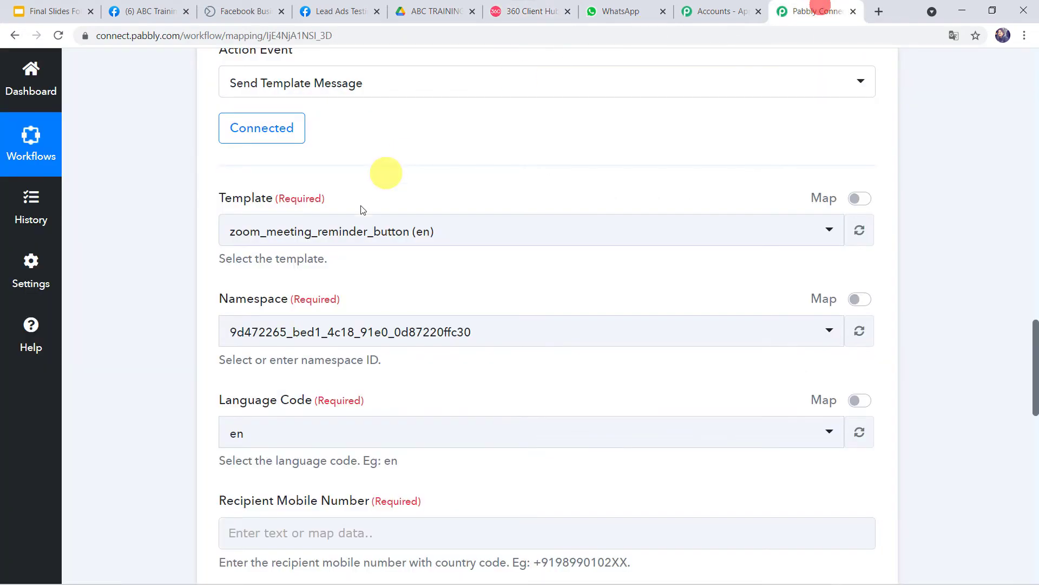
Step: Search 'sen' and pick send_brochure_final (en), then review the filled namespace and body fields
{"action": "left_click", "coordinate": [304, 239]}
{"action": "type", "text": "send"}
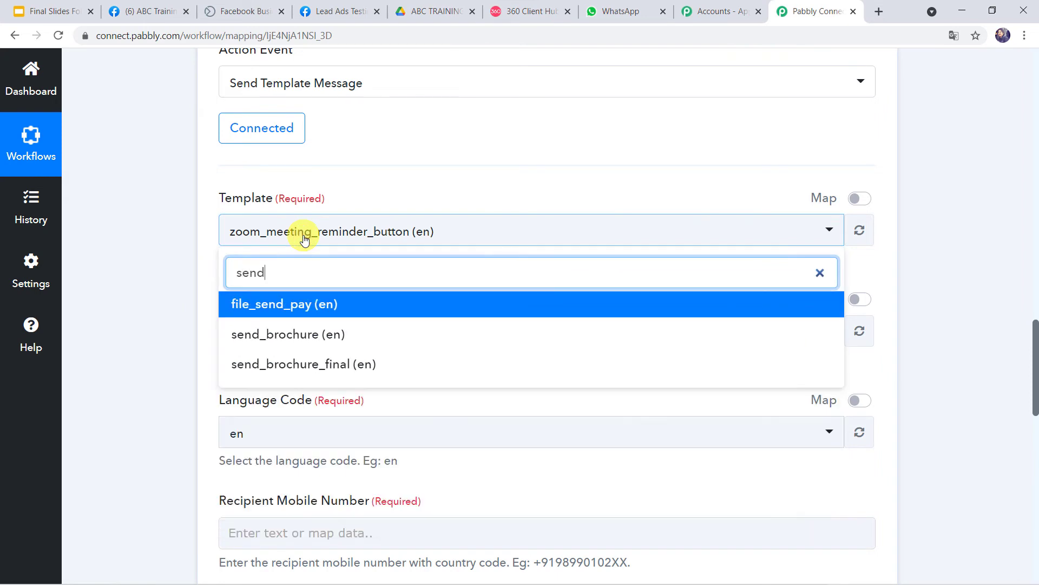
{"action": "left_click", "coordinate": [290, 364]}
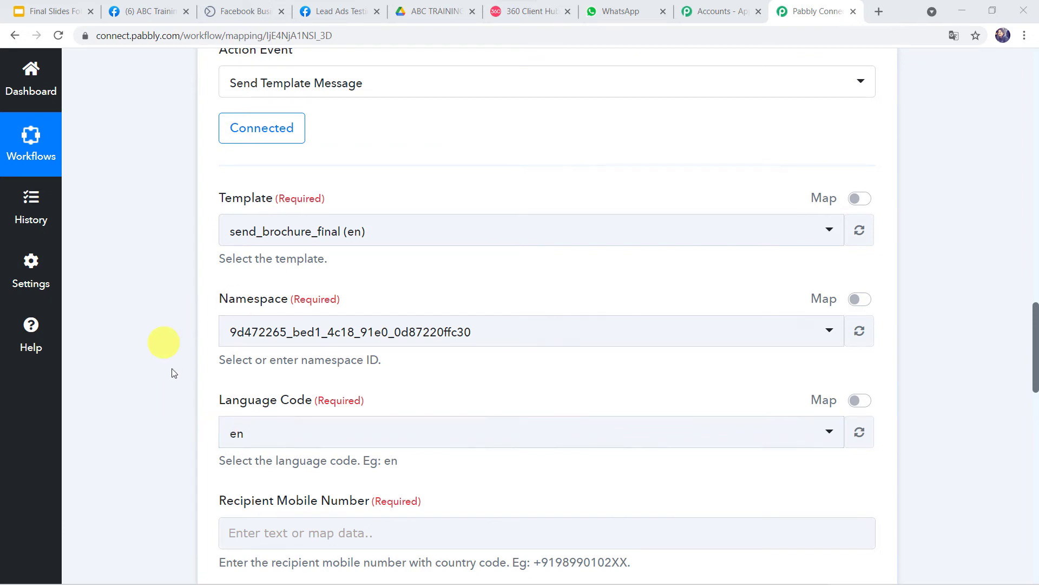
{"action": "scroll", "coordinate": [243, 433], "scroll_direction": "down", "scroll_amount": 5}
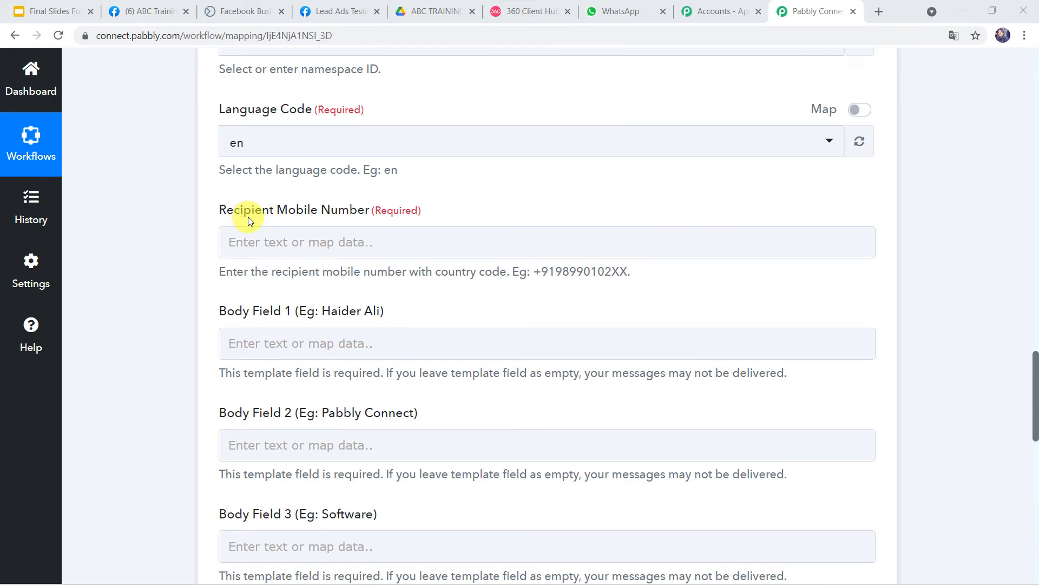
{"action": "scroll", "coordinate": [120, 138], "scroll_direction": "up", "scroll_amount": 9}
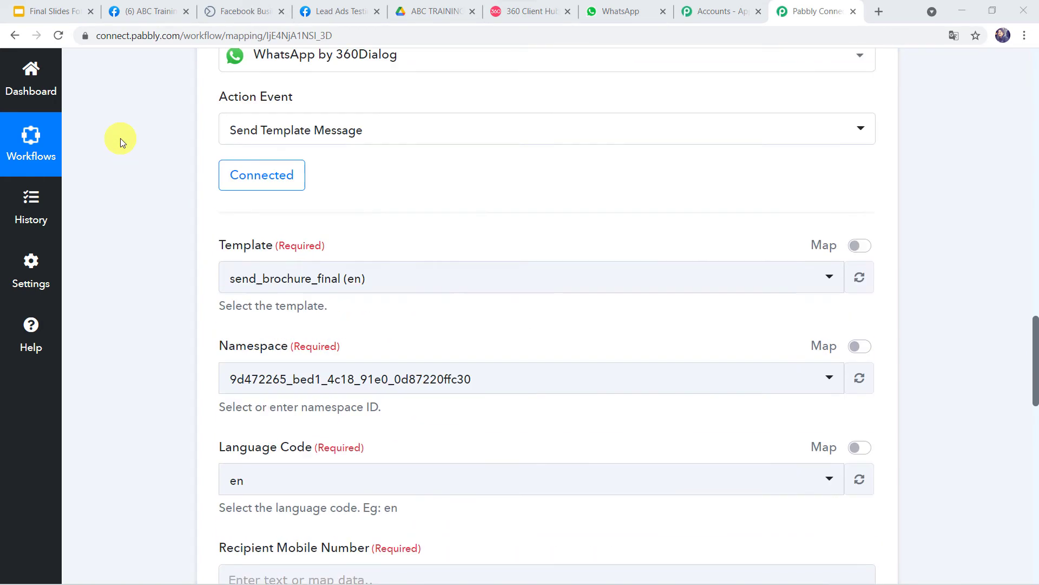
{"action": "scroll", "coordinate": [120, 138], "scroll_direction": "up", "scroll_amount": 6}
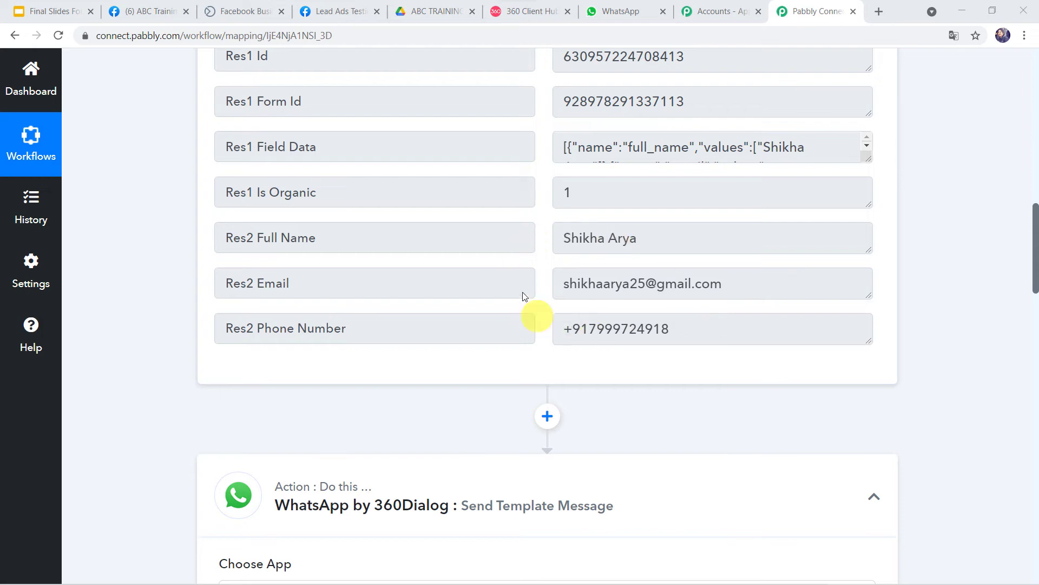
{"action": "scroll", "coordinate": [147, 435], "scroll_direction": "down", "scroll_amount": 15}
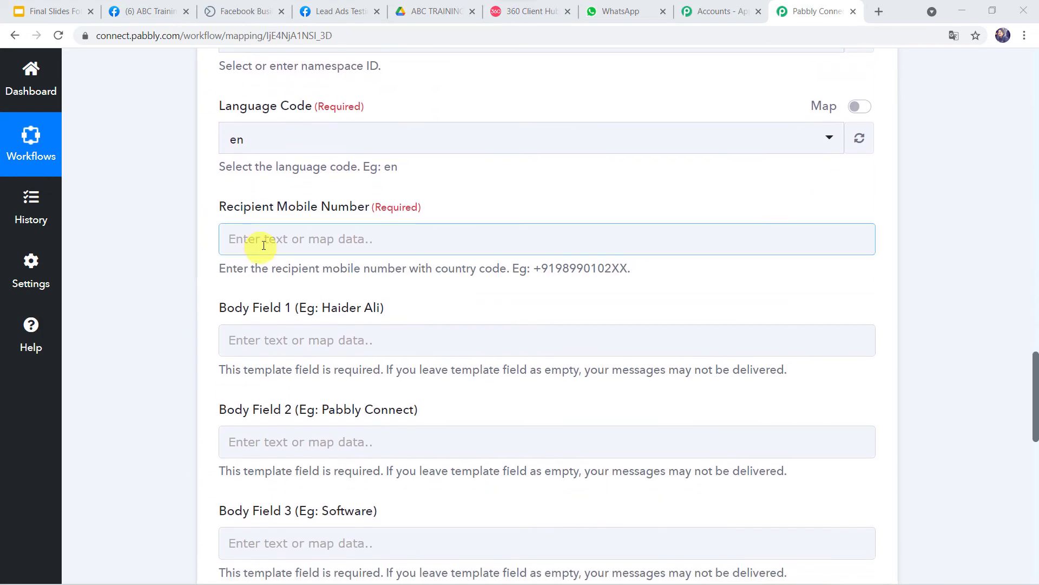
Step: Map Recipient Mobile Number to the lead's Res2 Phone Number from Facebook Lead Ads: New Lead
{"action": "left_click", "coordinate": [263, 245]}
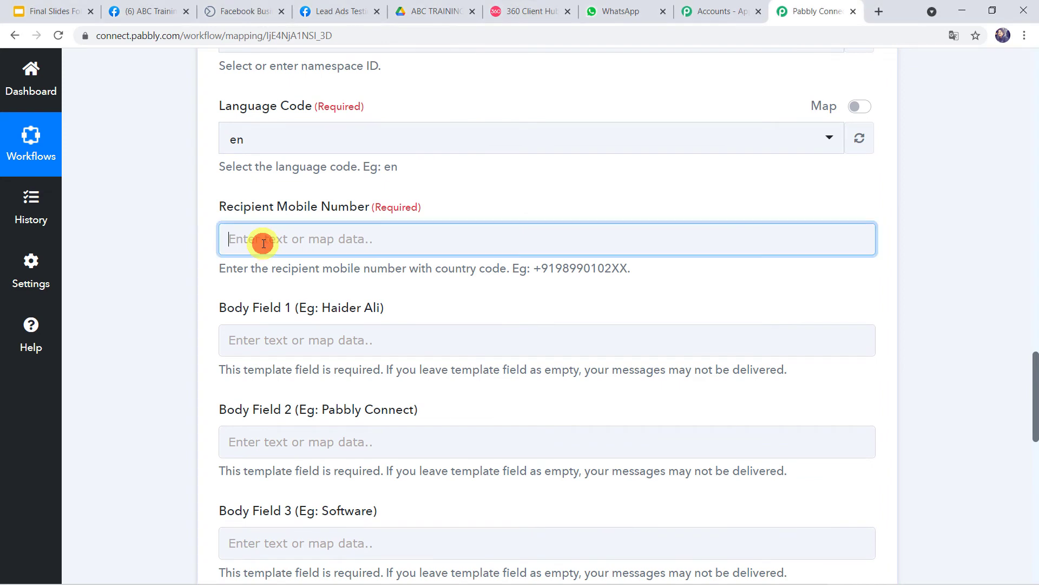
{"action": "left_click", "coordinate": [327, 377]}
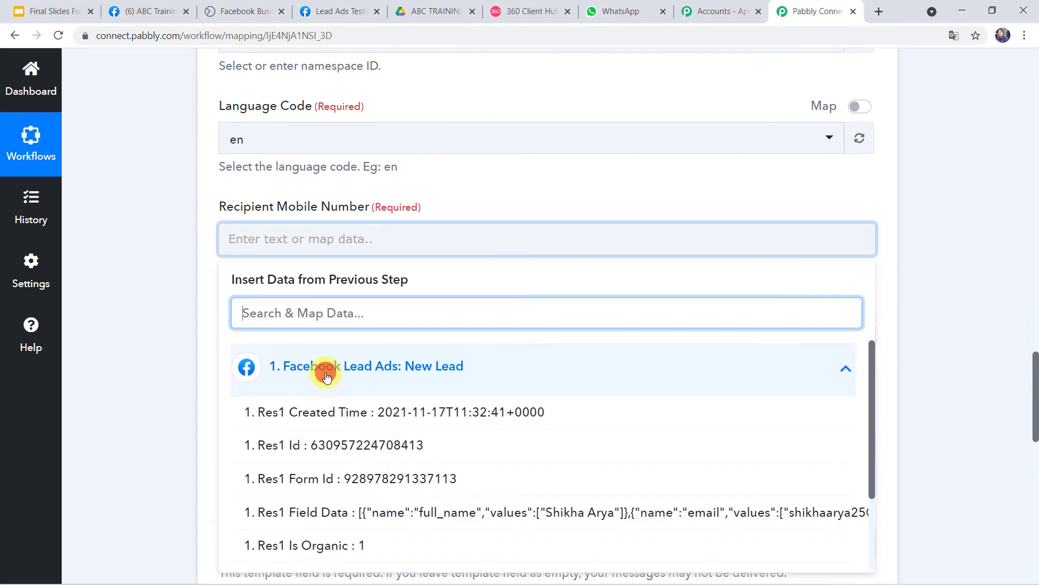
{"action": "scroll", "coordinate": [328, 373], "scroll_direction": "down", "scroll_amount": 3}
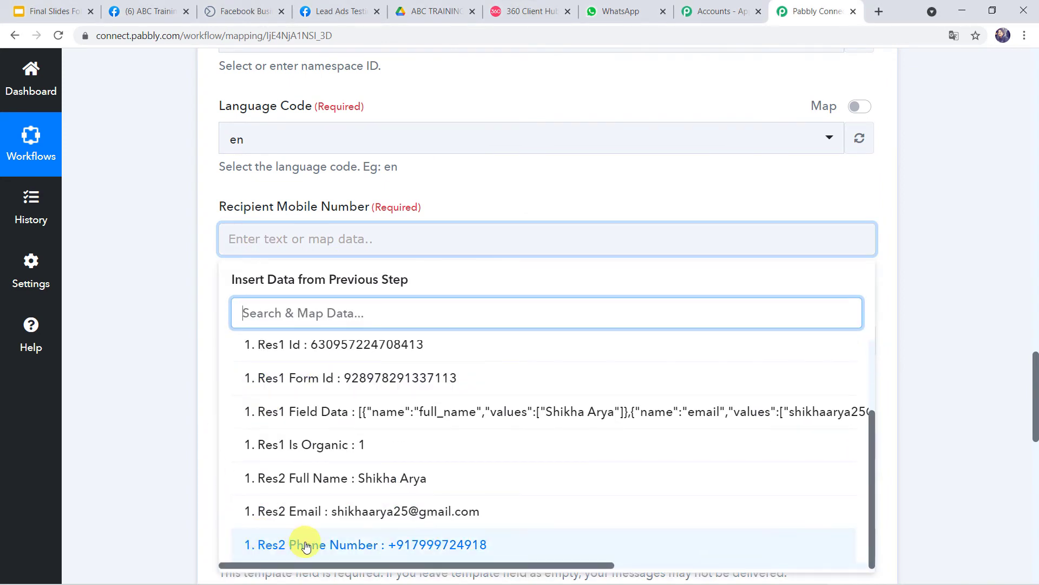
{"action": "left_click", "coordinate": [312, 545]}
{"action": "left_click", "coordinate": [147, 409]}
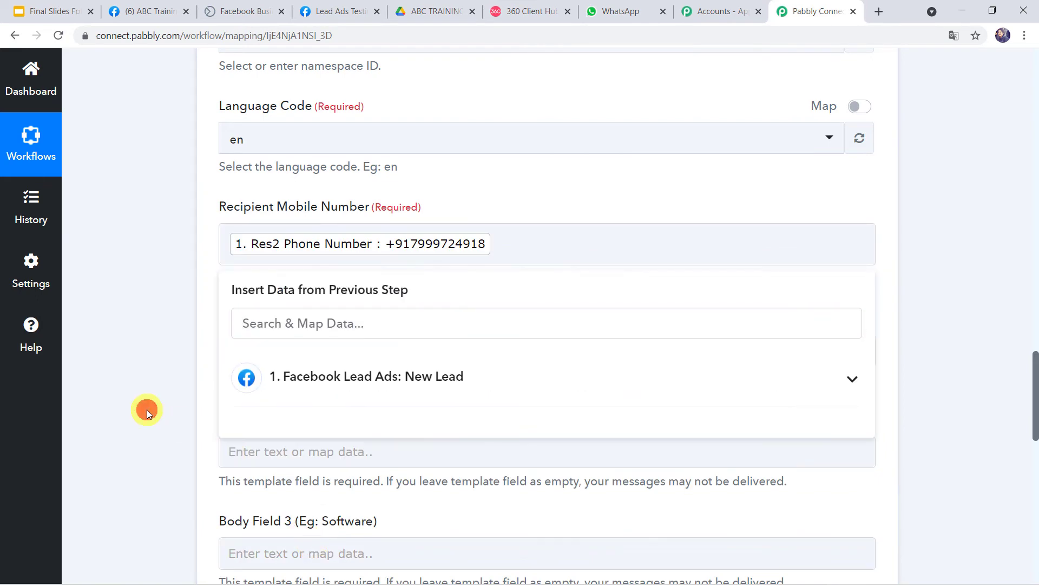
{"action": "scroll", "coordinate": [147, 409], "scroll_direction": "down", "scroll_amount": 2}
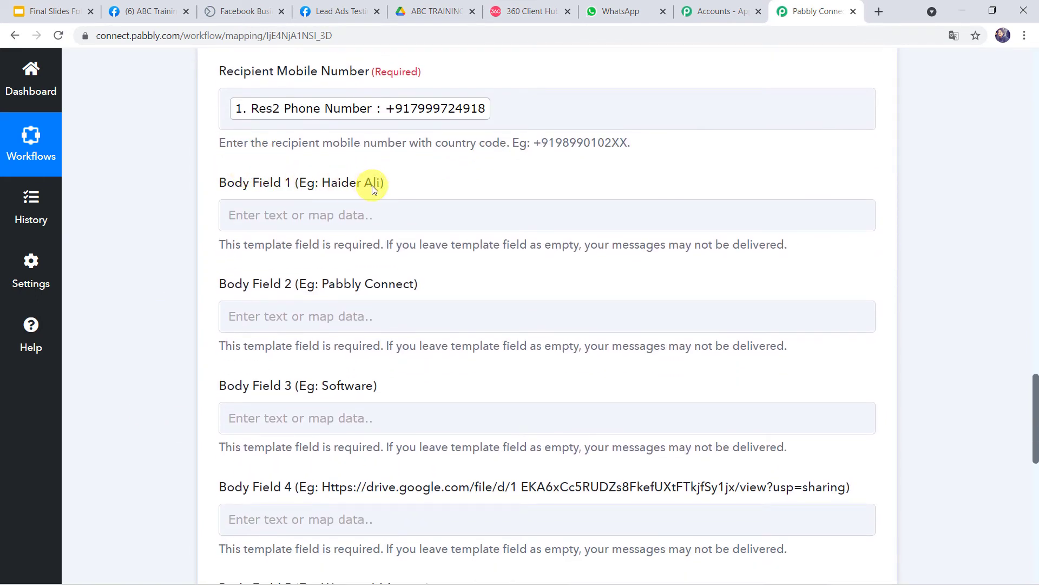
{"action": "left_click", "coordinate": [546, 16]}
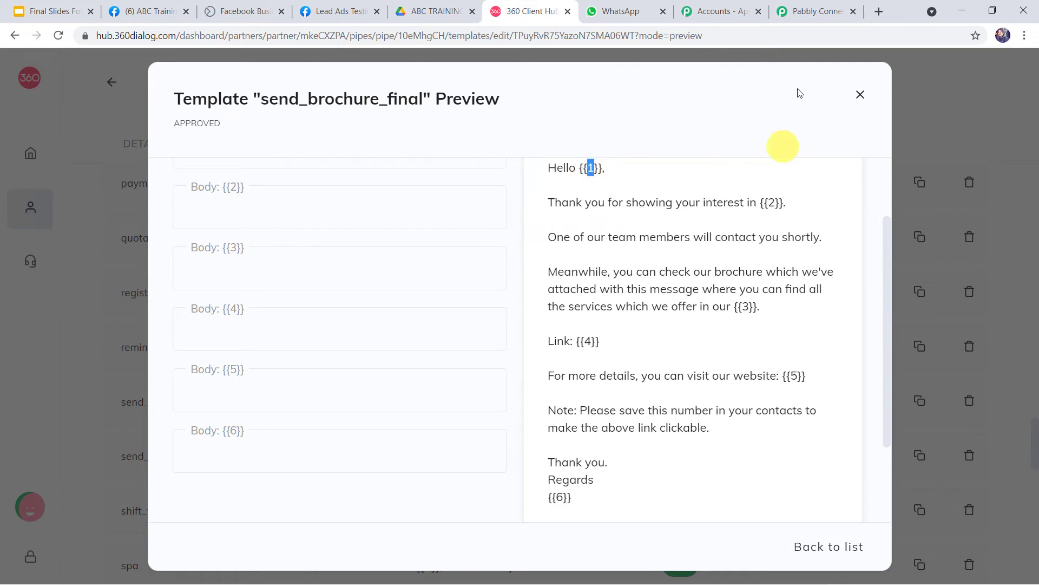
{"action": "left_click", "coordinate": [803, 12]}
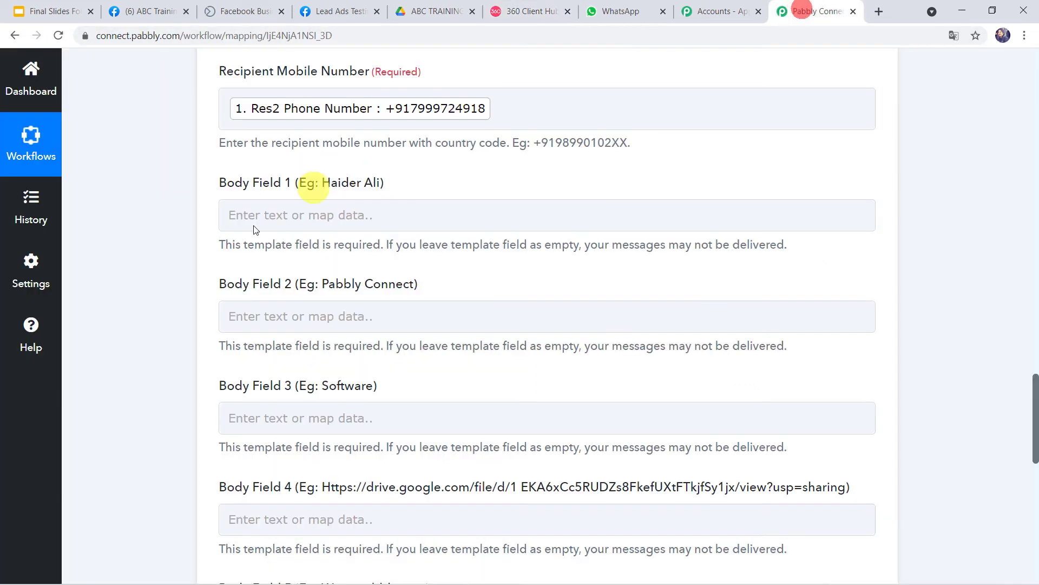
Step: Map Body Field 1 to the lead's Res2 Full Name, then check the next template placeholder
{"action": "left_click", "coordinate": [251, 216]}
{"action": "left_click", "coordinate": [290, 341]}
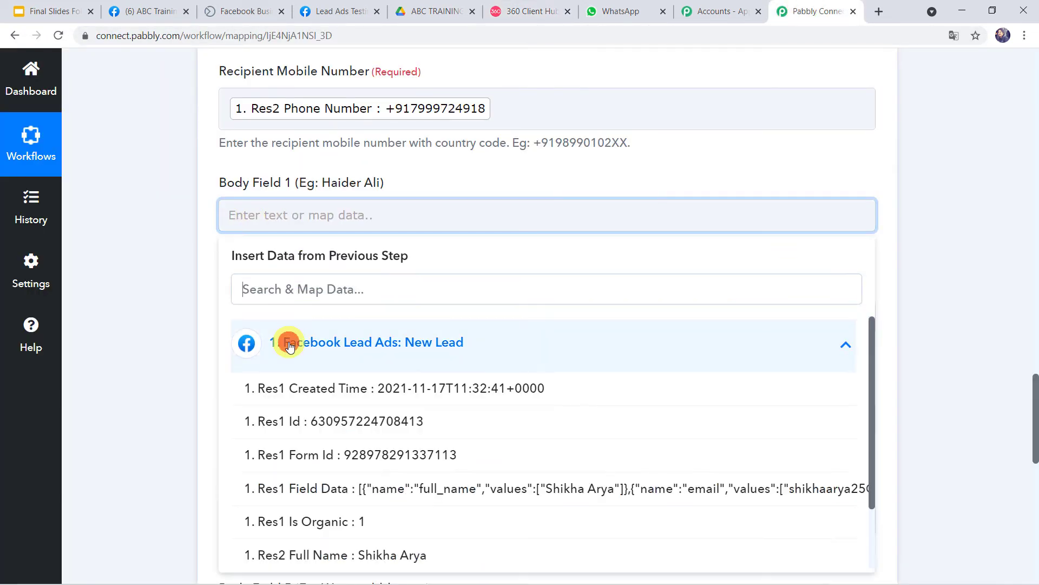
{"action": "scroll", "coordinate": [290, 408], "scroll_direction": "down", "scroll_amount": 2}
{"action": "left_click", "coordinate": [351, 478]}
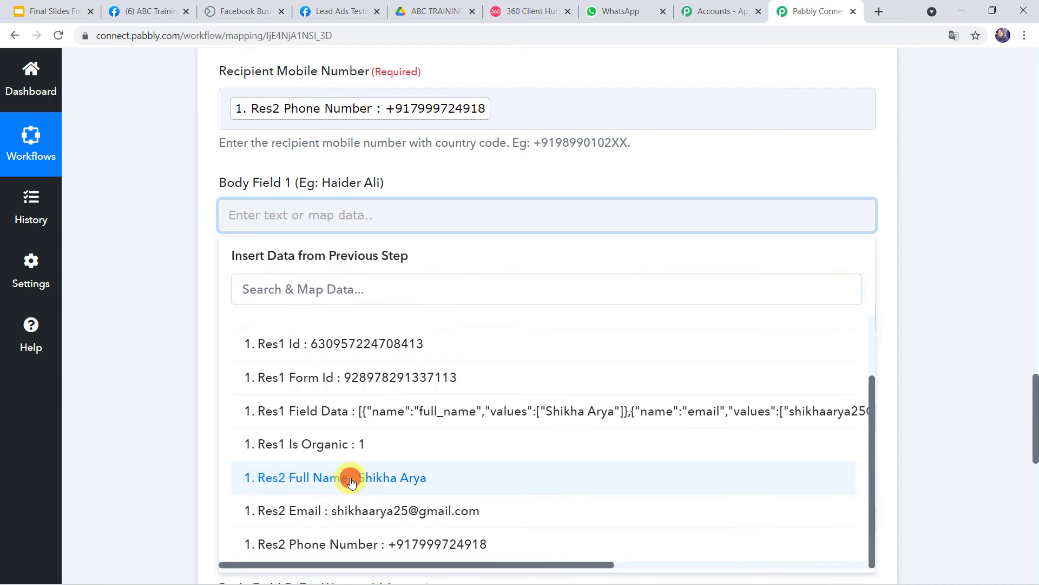
{"action": "left_click", "coordinate": [130, 329]}
{"action": "scroll", "coordinate": [130, 328], "scroll_direction": "down", "scroll_amount": 2}
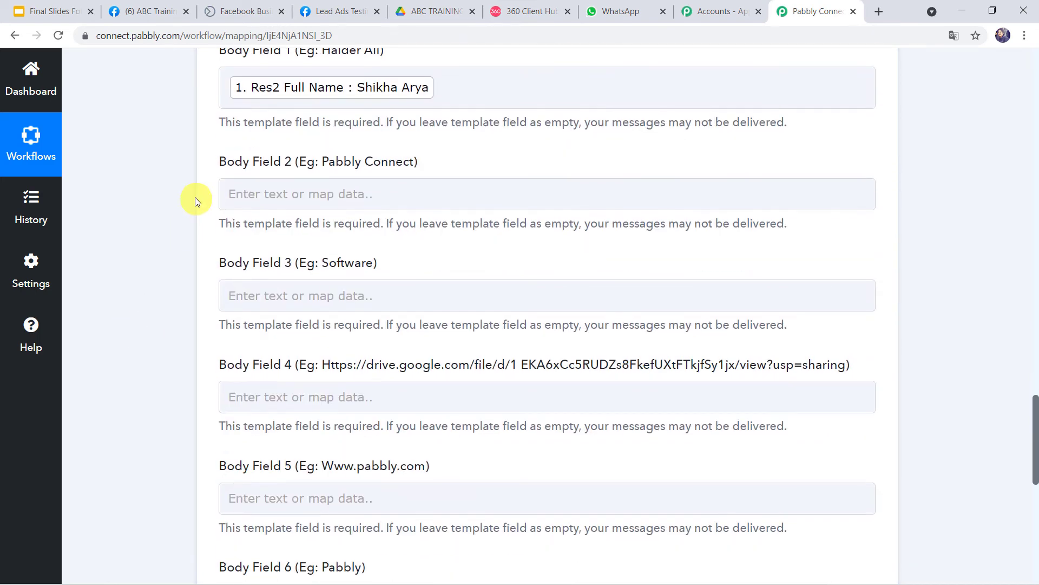
{"action": "left_click", "coordinate": [519, 18]}
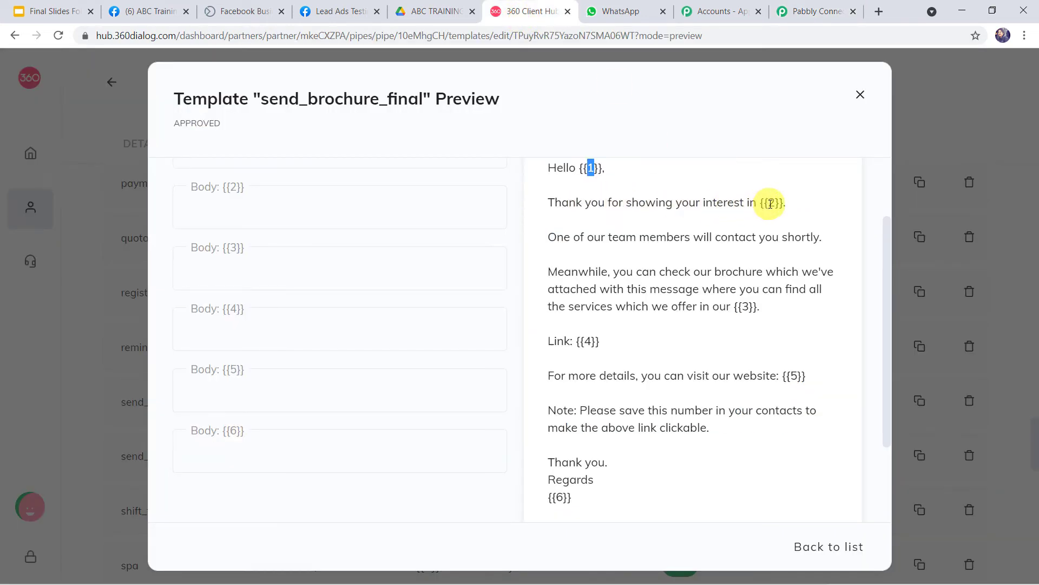
Step: Copy the Facebook page name 'ABC Training Center for Dog' into Body Field 2
{"action": "left_click", "coordinate": [159, 10]}
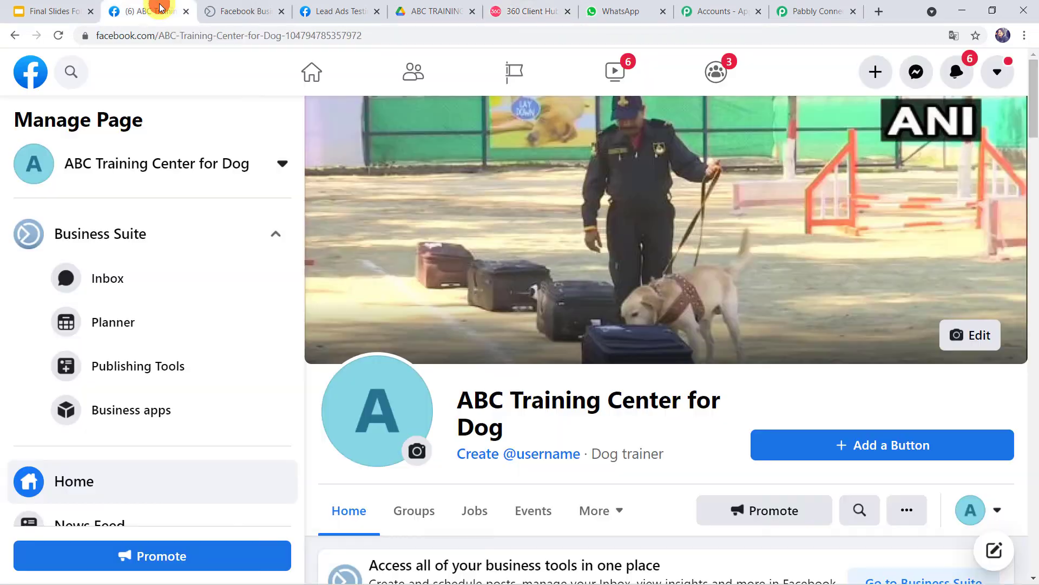
{"action": "left_click", "coordinate": [458, 400]}
{"action": "triple_click", "coordinate": [517, 427]}
{"action": "key", "text": "ctrl+c"}
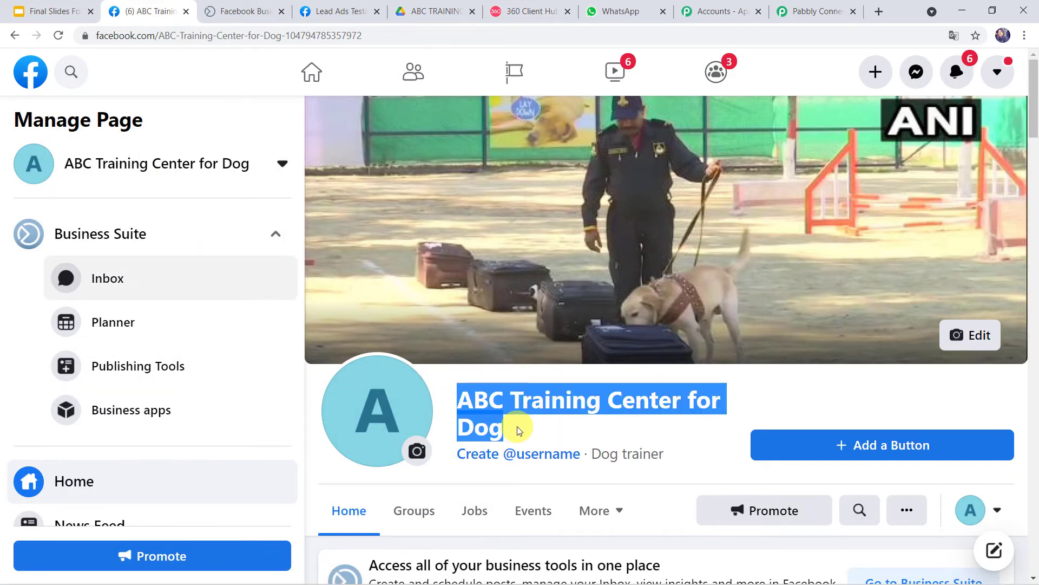
{"action": "left_click", "coordinate": [812, 10]}
{"action": "left_click", "coordinate": [290, 193]}
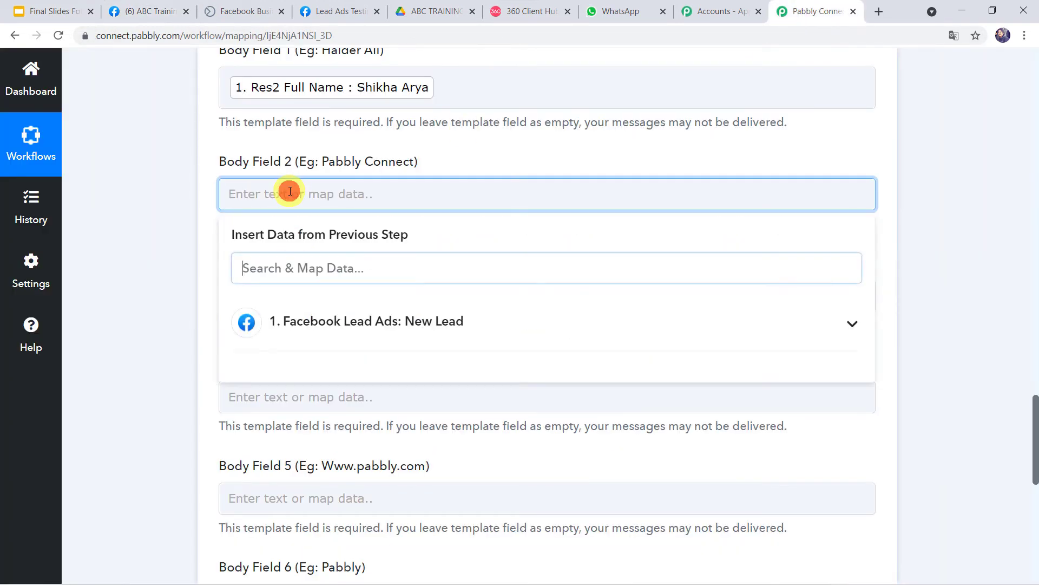
{"action": "key", "text": "ctrl+v"}
{"action": "left_click", "coordinate": [168, 252]}
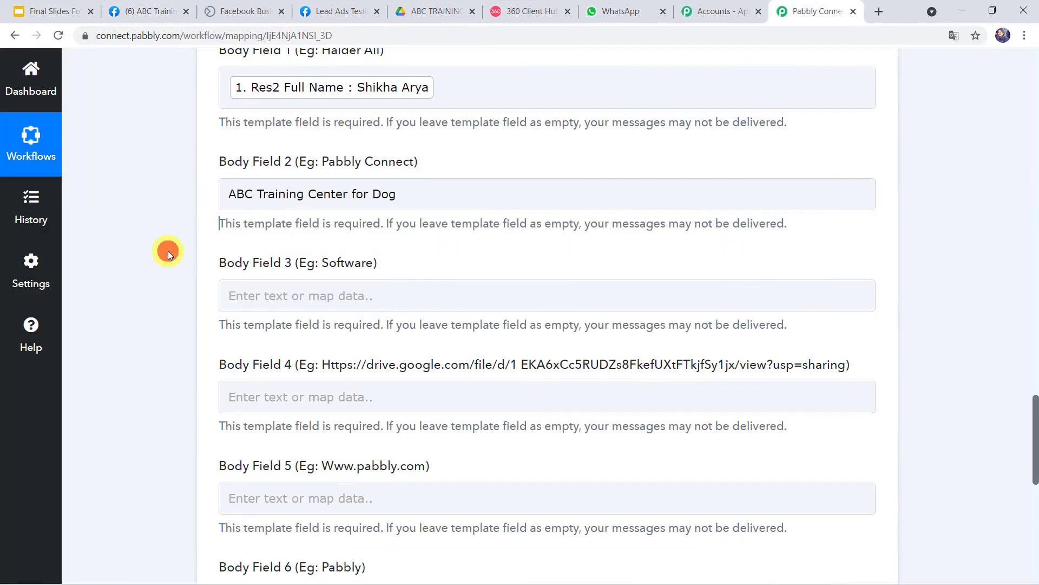
{"action": "scroll", "coordinate": [168, 252], "scroll_direction": "down", "scroll_amount": 1}
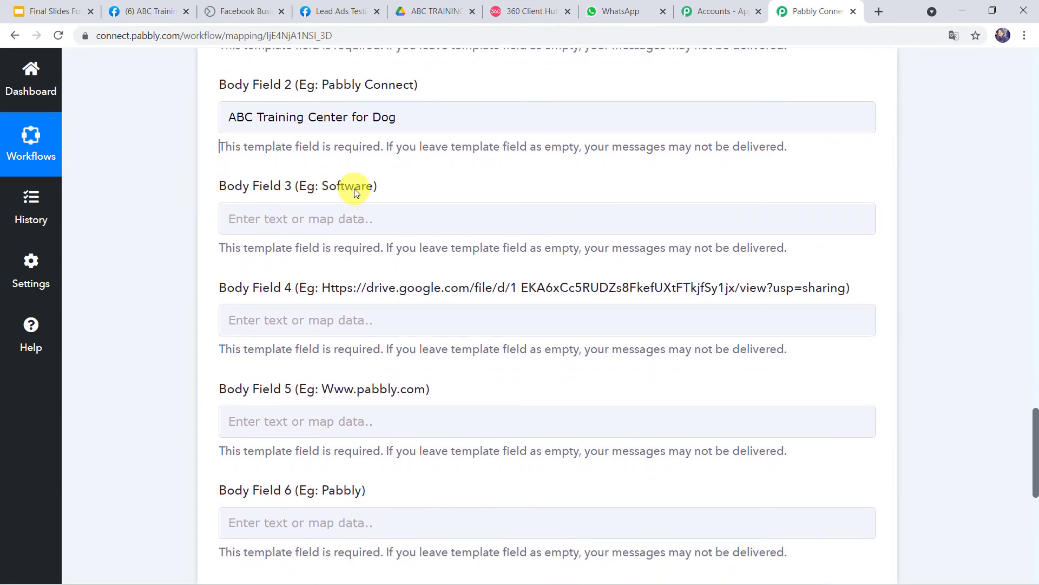
Step: Fill Body Field 3 with 'dog training center', then go to the brochure's Drive folder
{"action": "left_click", "coordinate": [520, 7]}
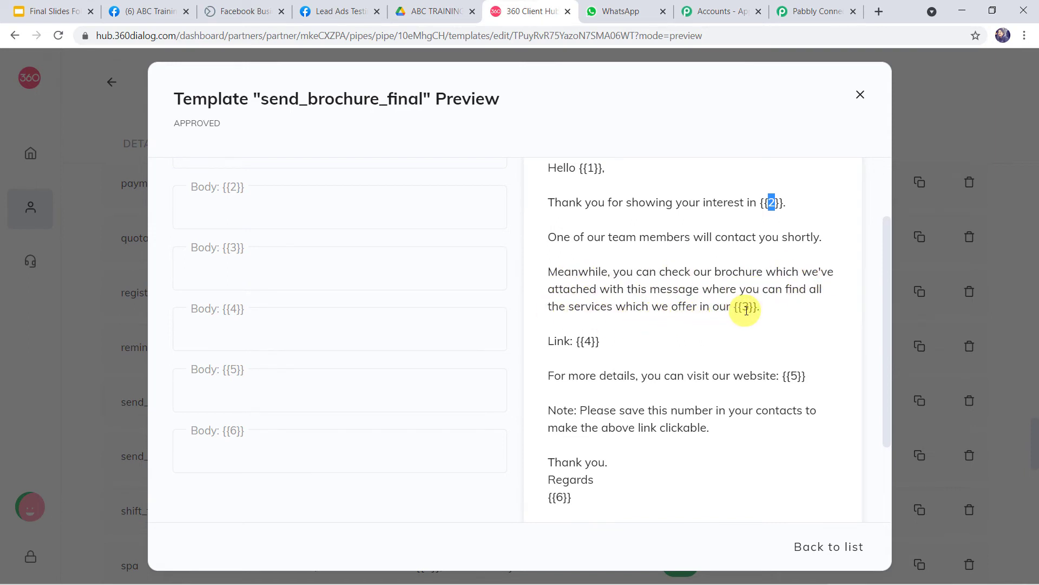
{"action": "left_click", "coordinate": [811, 11]}
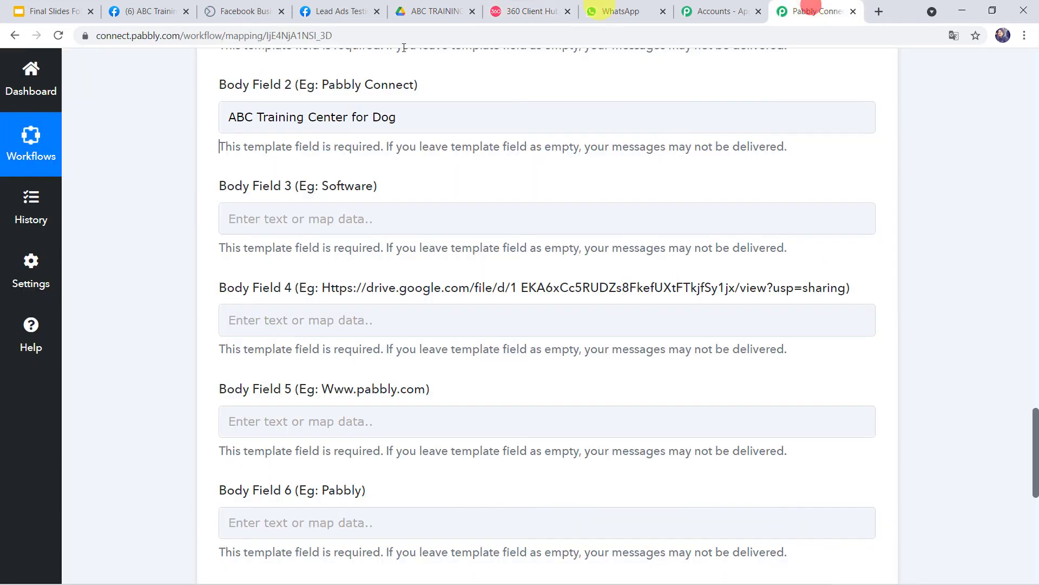
{"action": "left_click", "coordinate": [264, 221]}
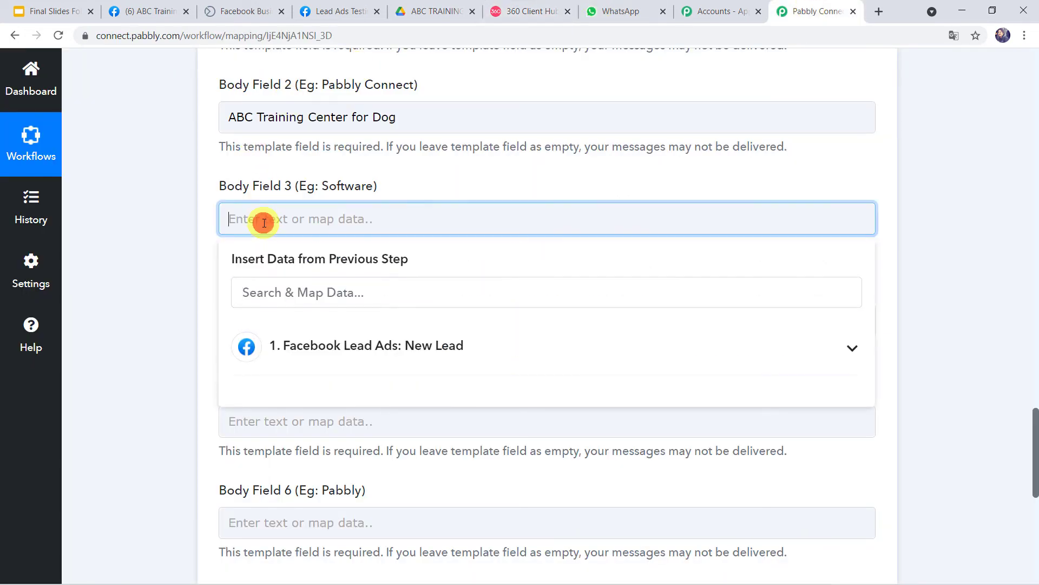
{"action": "type", "text": "dog training center"}
{"action": "left_click", "coordinate": [172, 295]}
{"action": "scroll", "coordinate": [172, 295], "scroll_direction": "down", "scroll_amount": 2}
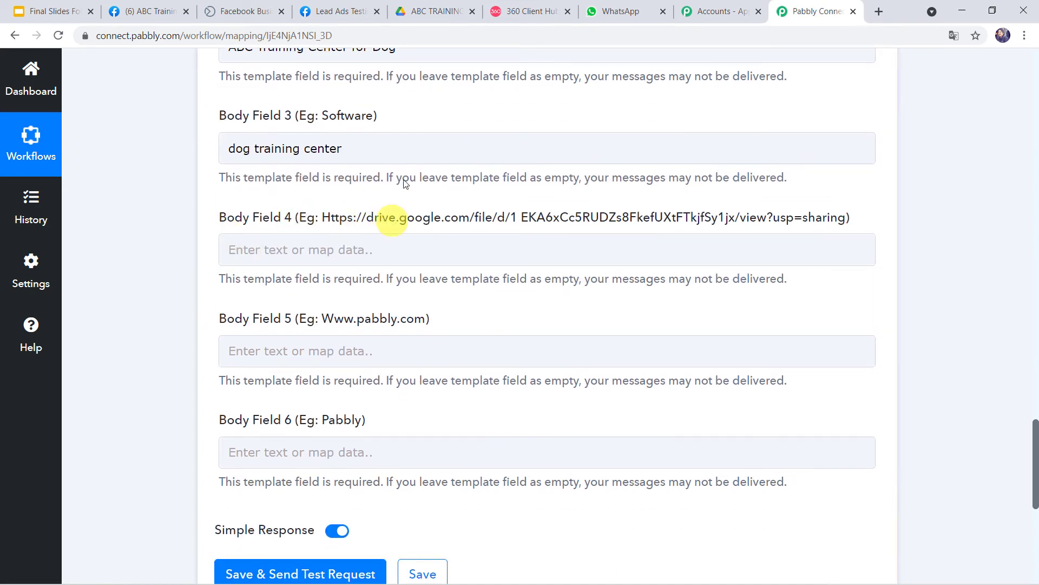
{"action": "left_click", "coordinate": [422, 11]}
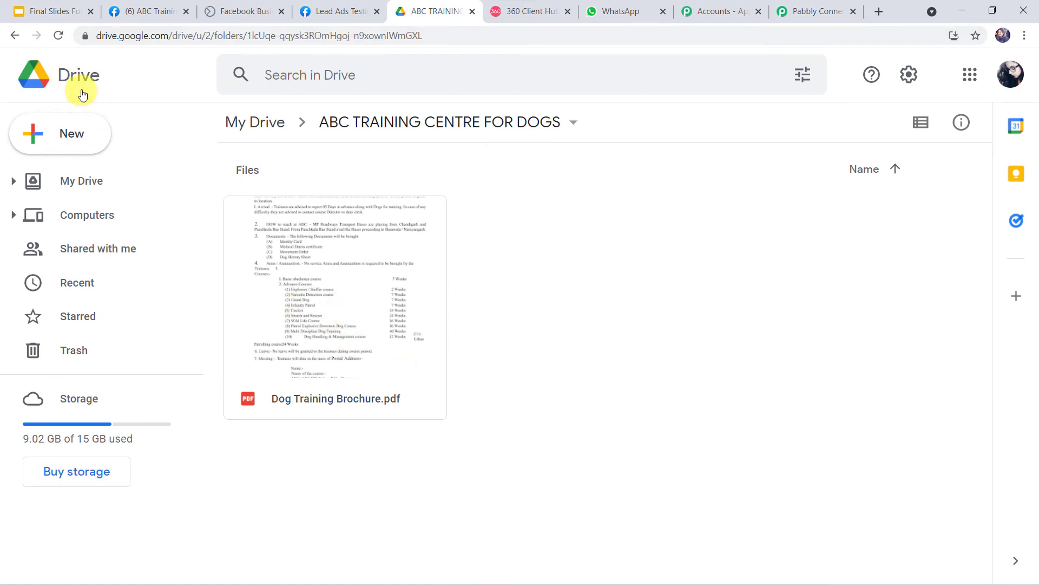
Step: Copy the Google Drive share link for Dog Training Brochure.pdf and return to Pabbly Connect
{"action": "right_click", "coordinate": [412, 323]}
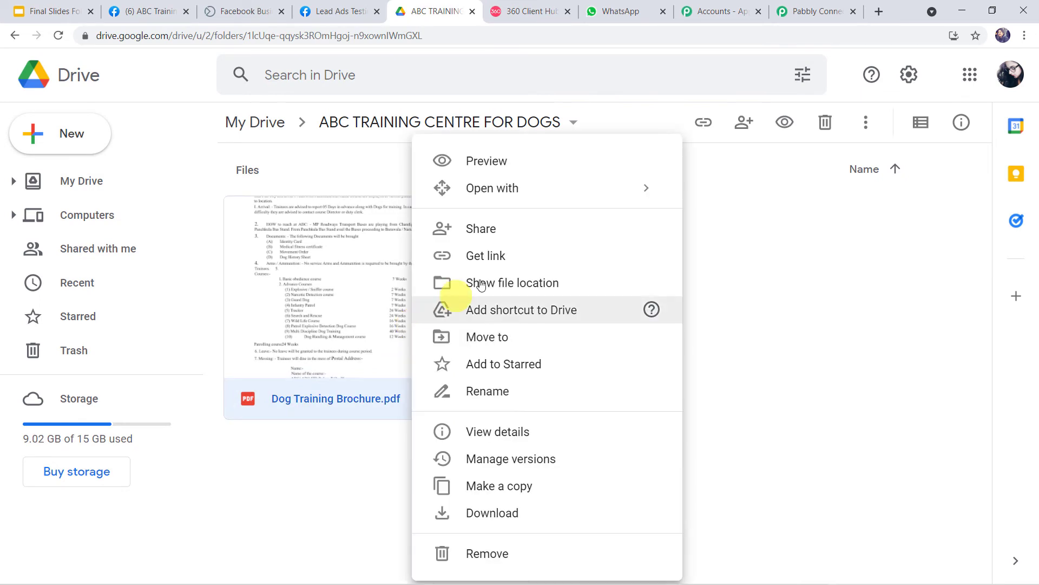
{"action": "left_click", "coordinate": [490, 234]}
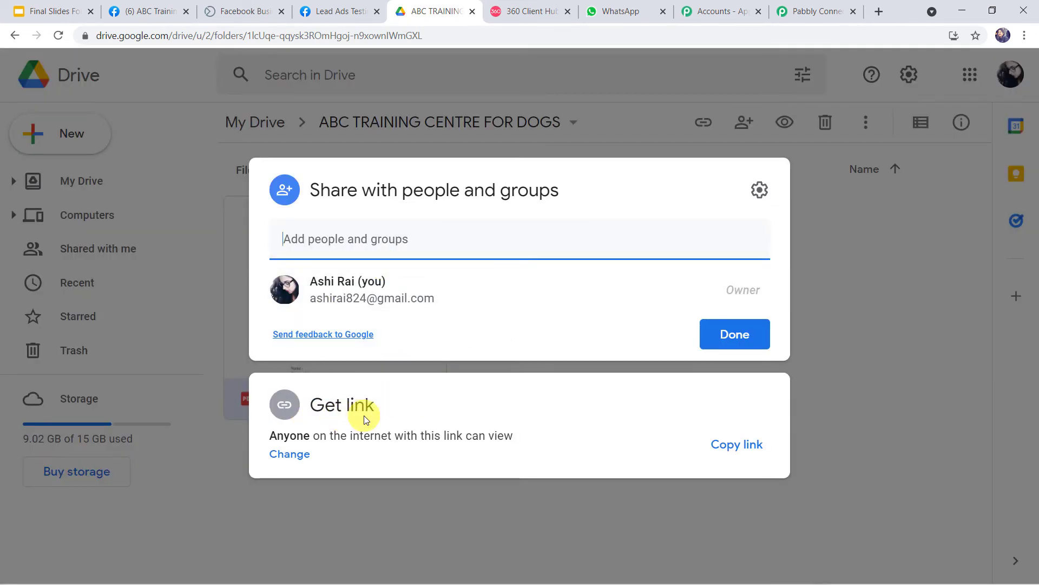
{"action": "left_click", "coordinate": [753, 444]}
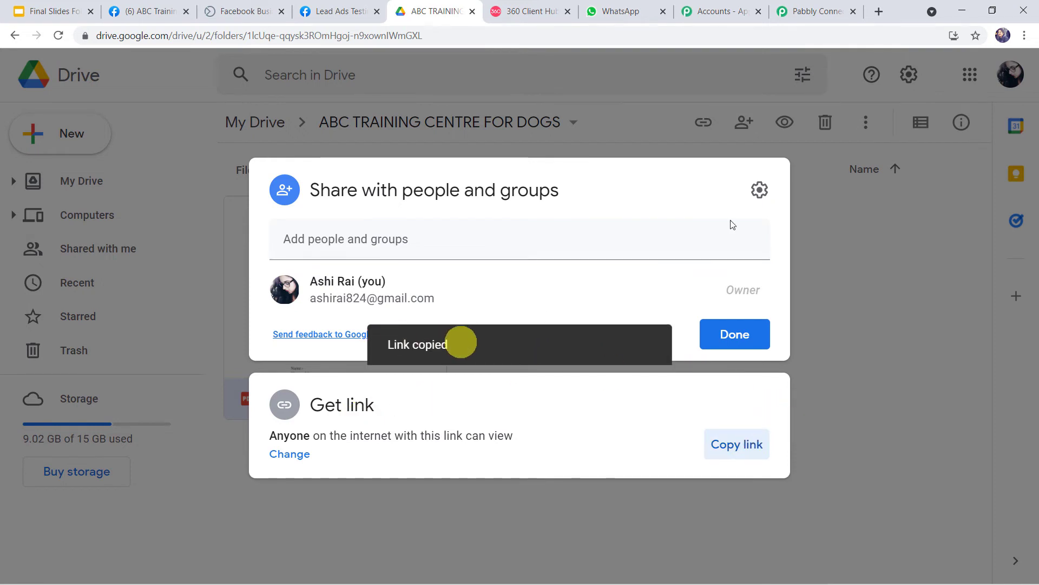
{"action": "left_click", "coordinate": [805, 12]}
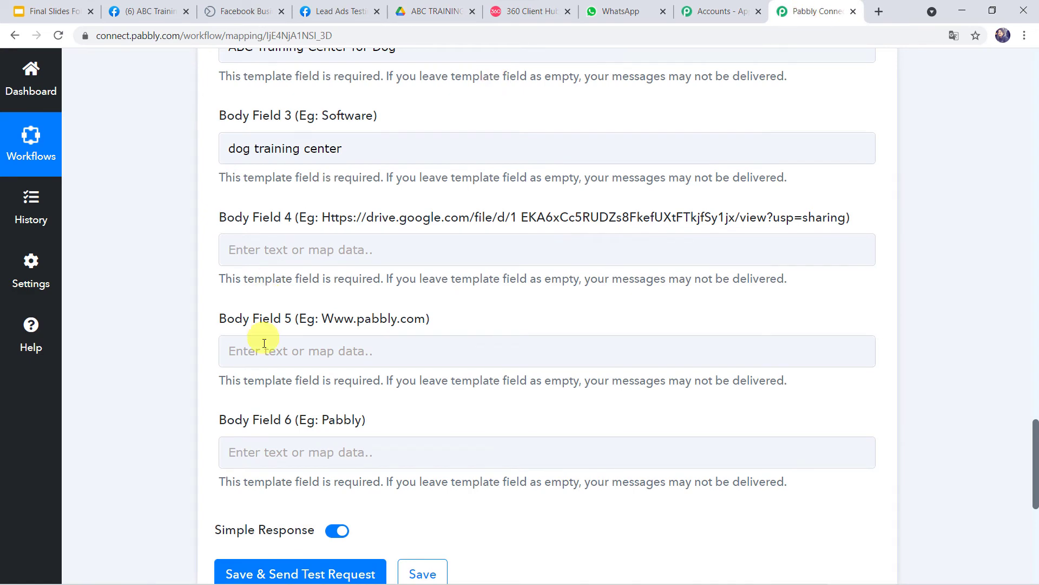
Step: Paste the brochure's Google Drive link into Body Field 4
{"action": "left_click", "coordinate": [266, 245]}
{"action": "right_click", "coordinate": [265, 246]}
{"action": "left_click", "coordinate": [304, 289]}
{"action": "left_click", "coordinate": [183, 339]}
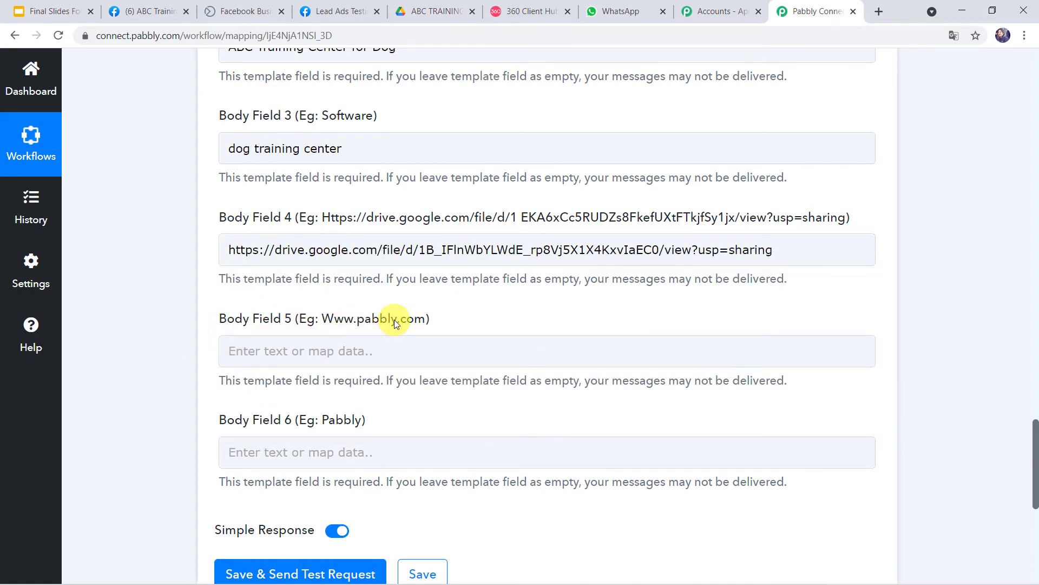
Step: Copy the Facebook page URL and paste it into Body Field 5
{"action": "left_click", "coordinate": [233, 351]}
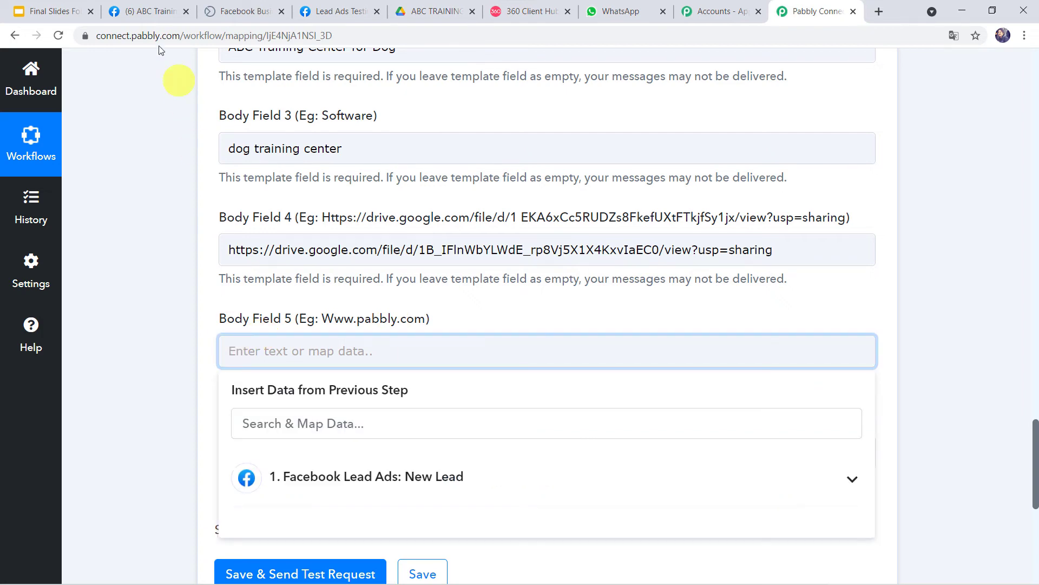
{"action": "left_click", "coordinate": [150, 11]}
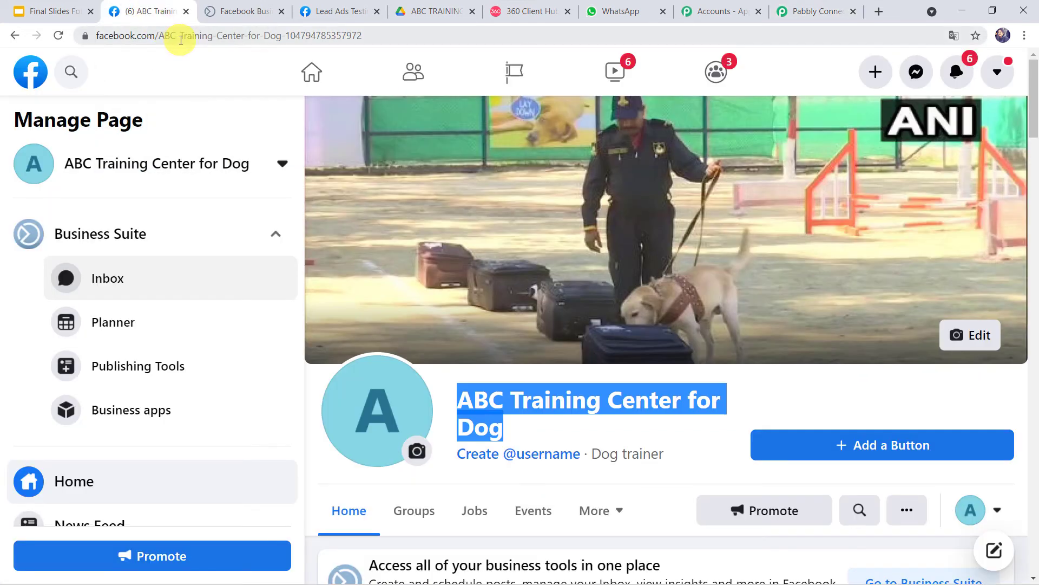
{"action": "left_click", "coordinate": [180, 37]}
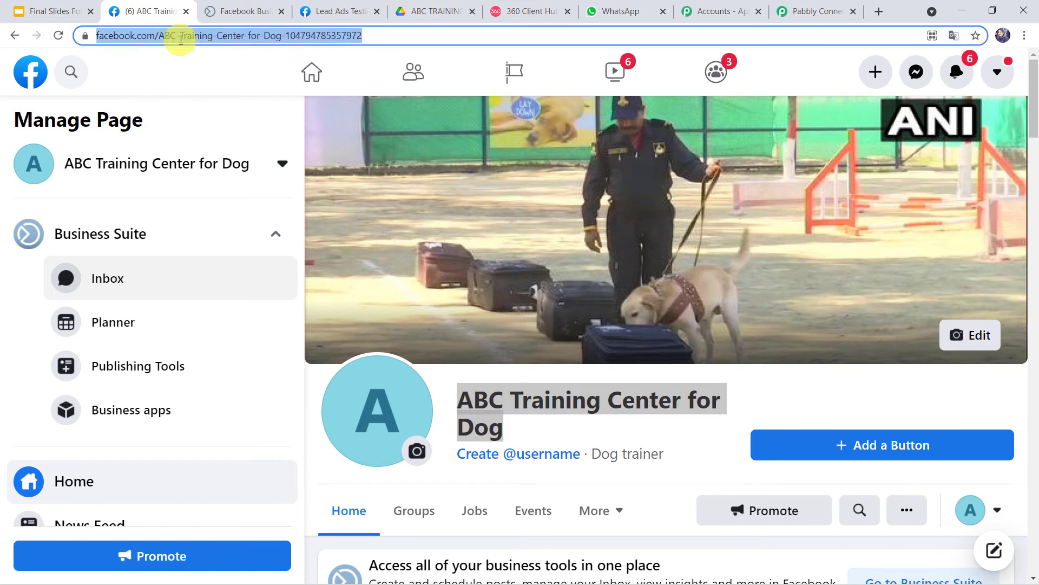
{"action": "left_click", "coordinate": [811, 11]}
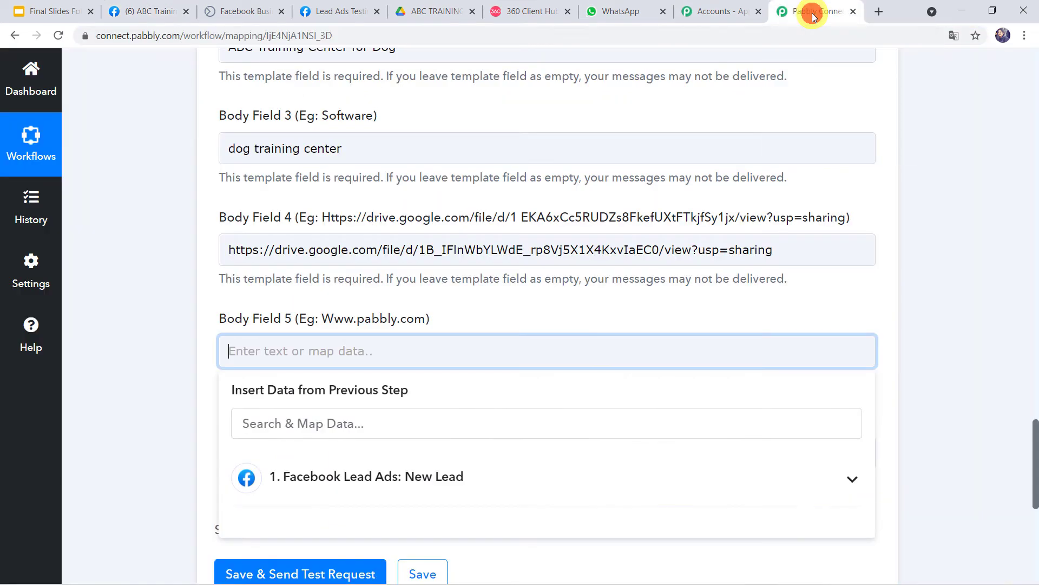
{"action": "left_click", "coordinate": [259, 349]}
{"action": "right_click", "coordinate": [259, 349]}
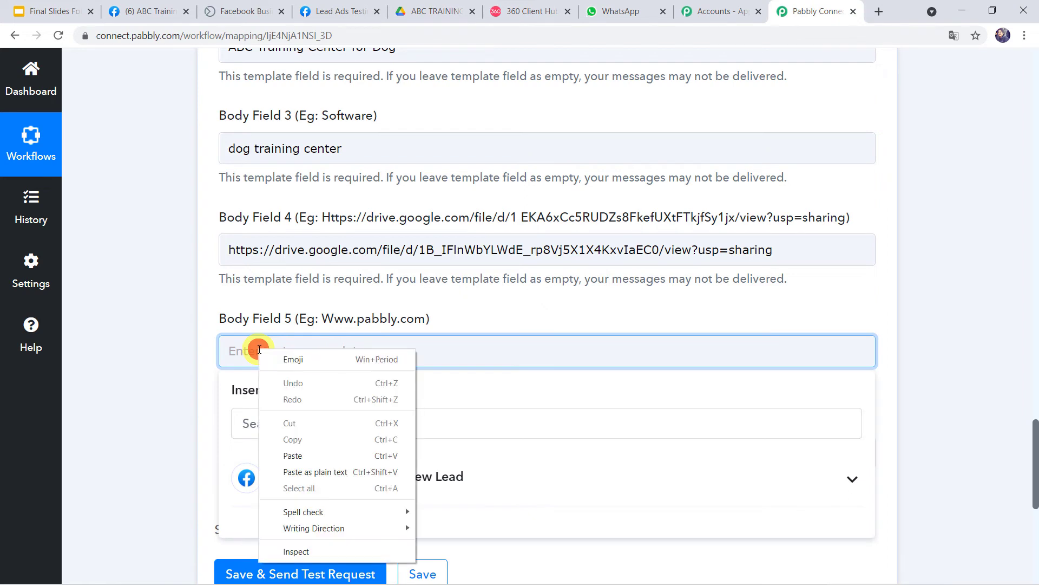
{"action": "left_click", "coordinate": [292, 455]}
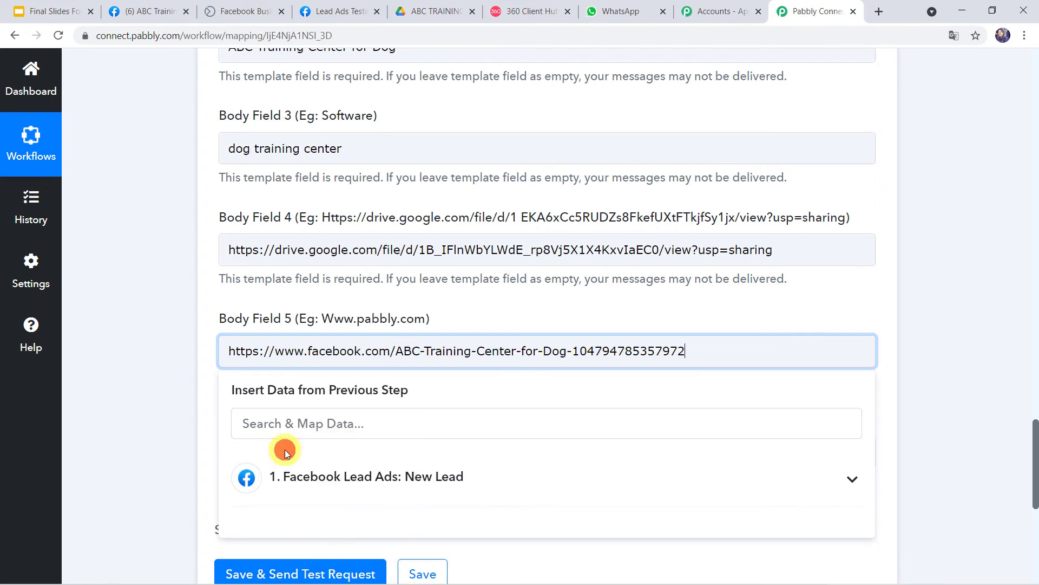
{"action": "left_click", "coordinate": [169, 398]}
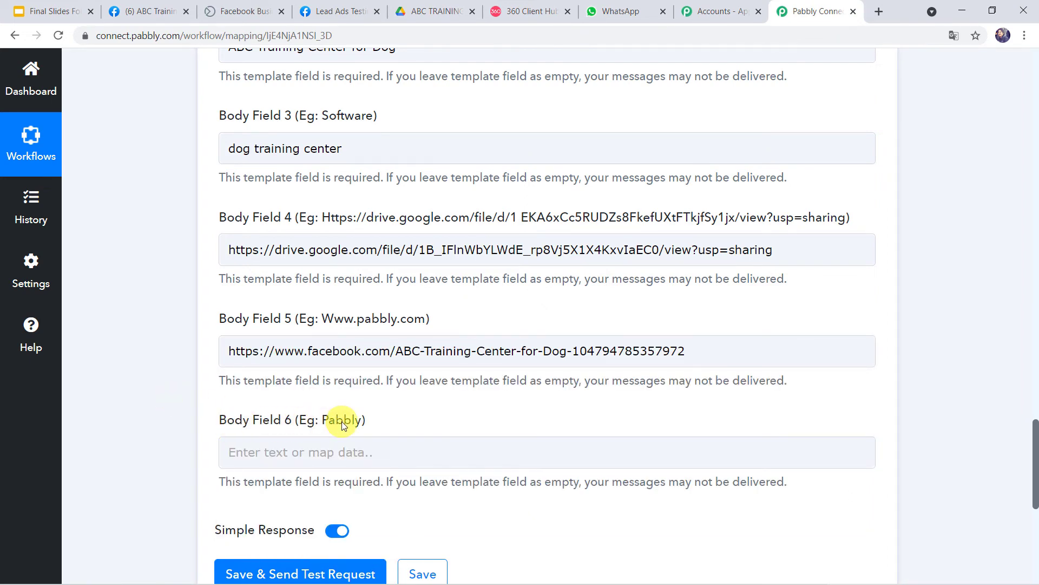
Step: Reuse Body Field 2's text to fill Body Field 6 with 'ABC Training Center for Dog'
{"action": "left_click", "coordinate": [509, 12]}
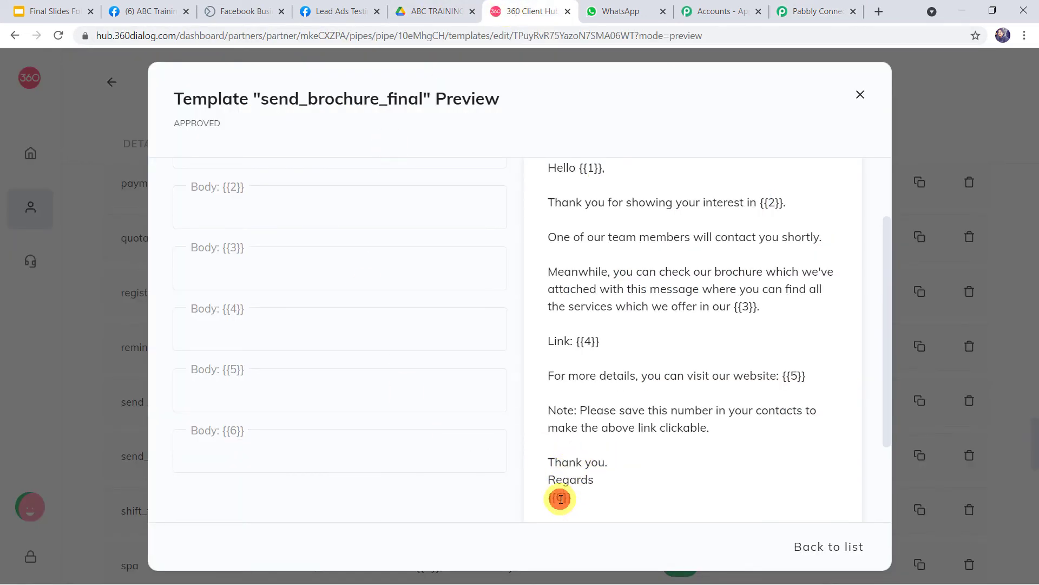
{"action": "left_click", "coordinate": [820, 13]}
{"action": "scroll", "coordinate": [401, 120], "scroll_direction": "up", "scroll_amount": 1}
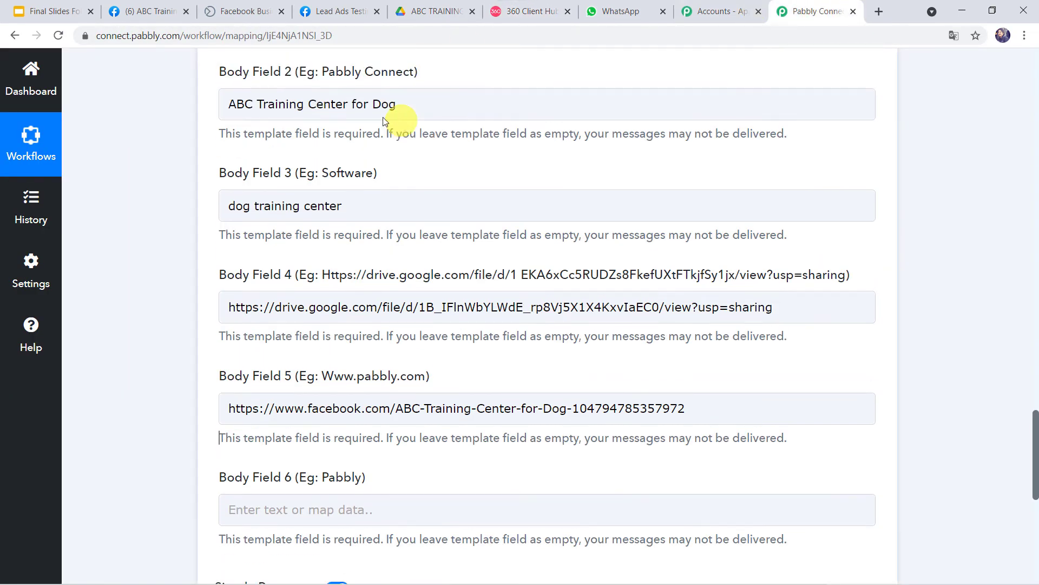
{"action": "triple_click", "coordinate": [421, 103]}
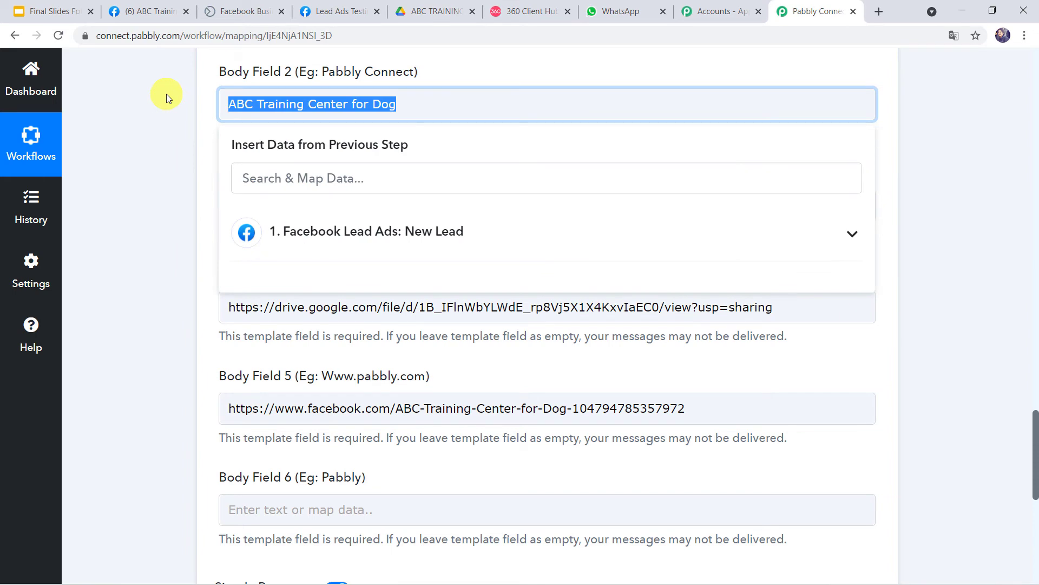
{"action": "left_click", "coordinate": [302, 519]}
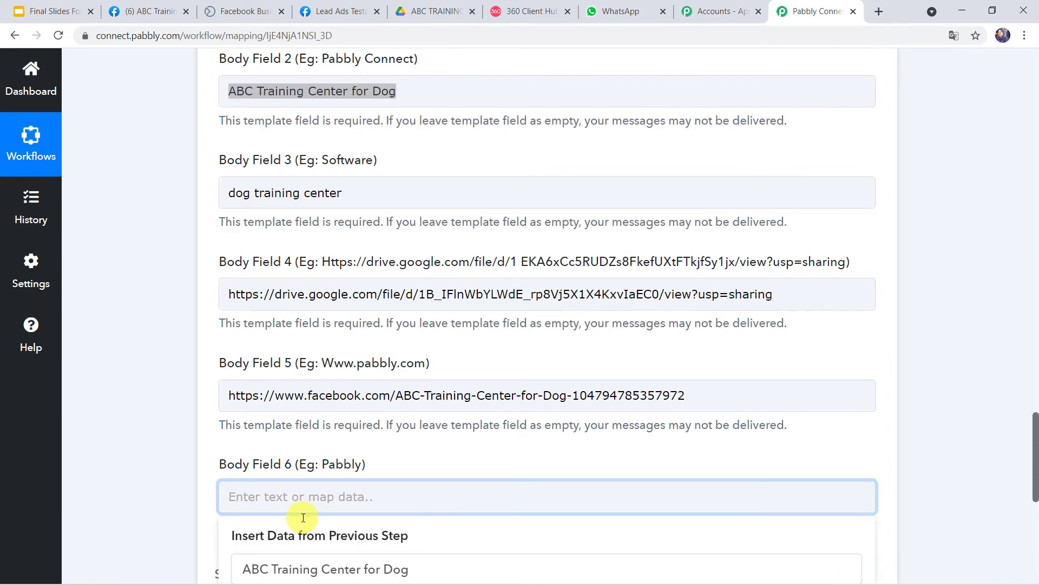
{"action": "key", "text": "ctrl+v"}
{"action": "left_click", "coordinate": [205, 510]}
{"action": "scroll", "coordinate": [206, 508], "scroll_direction": "down", "scroll_amount": 2}
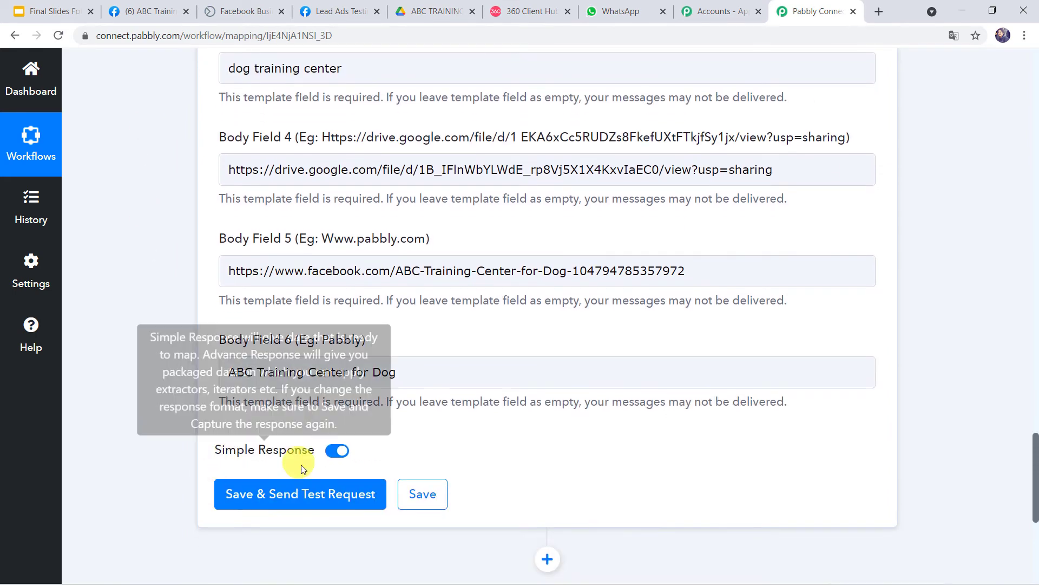
Step: Save and send the test request, then open the receiving WhatsApp Web chat
{"action": "left_click", "coordinate": [319, 499]}
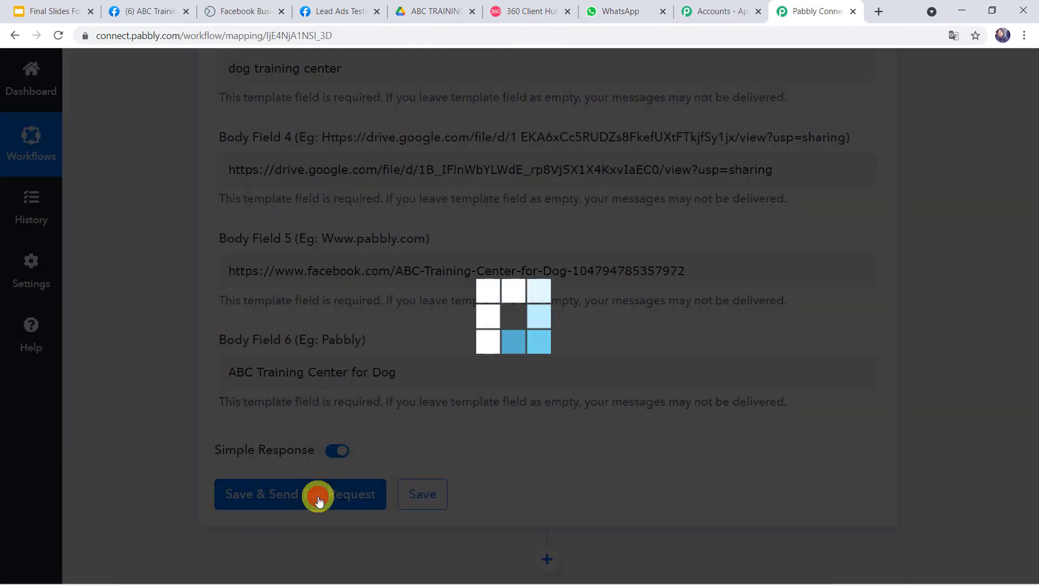
{"action": "scroll", "coordinate": [318, 500], "scroll_direction": "down", "scroll_amount": 4}
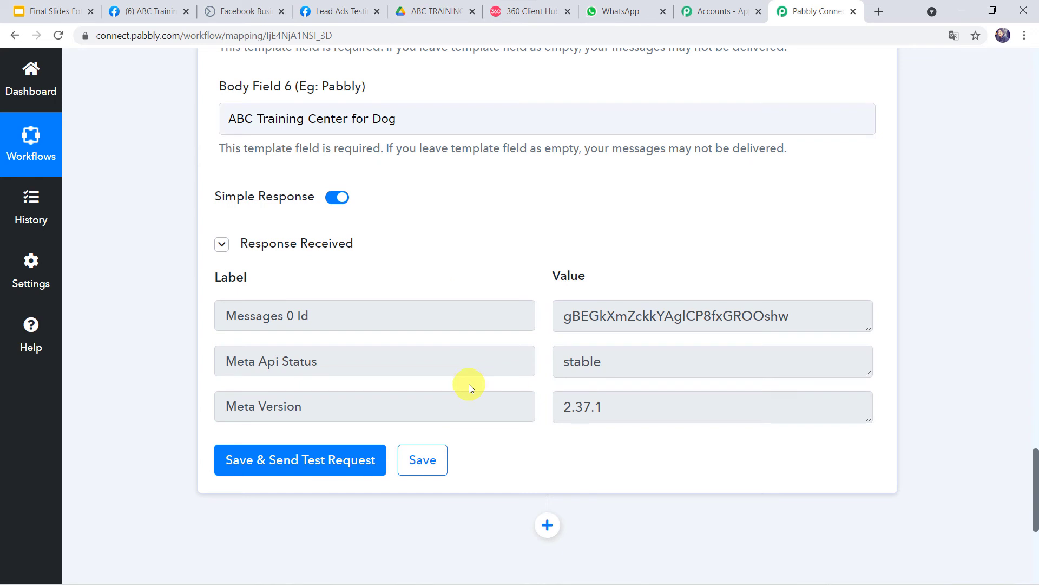
{"action": "left_click", "coordinate": [622, 12]}
{"action": "left_click", "coordinate": [151, 220]}
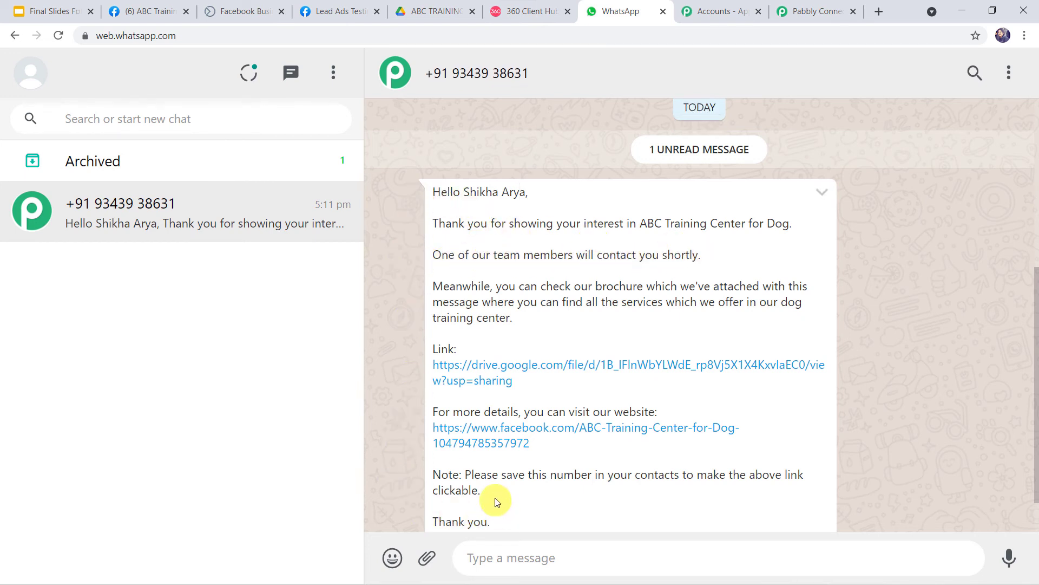
Step: Verify the lead's name, business name and ABC Training Center for Dog sign-off, then open the Drive brochure link
{"action": "scroll", "coordinate": [494, 476], "scroll_direction": "down", "scroll_amount": 2}
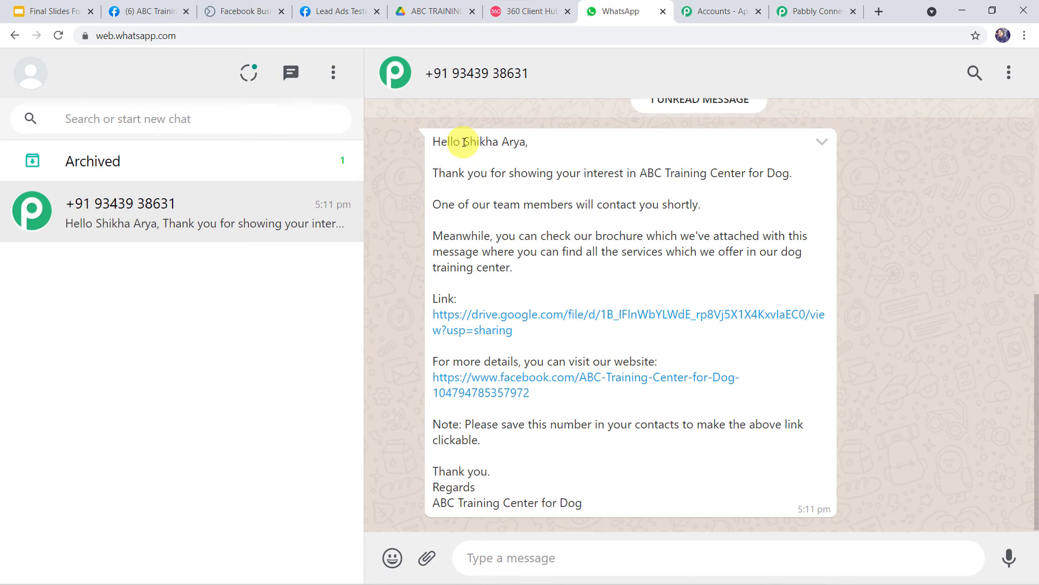
{"action": "left_click_drag", "start_coordinate": [463, 142], "coordinate": [523, 141]}
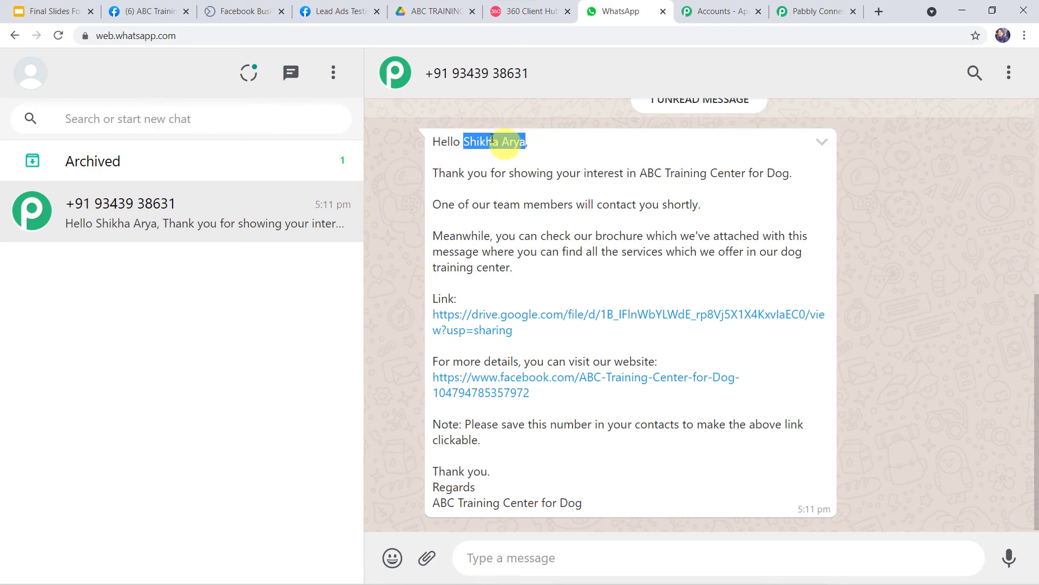
{"action": "left_click_drag", "start_coordinate": [641, 173], "coordinate": [751, 192]}
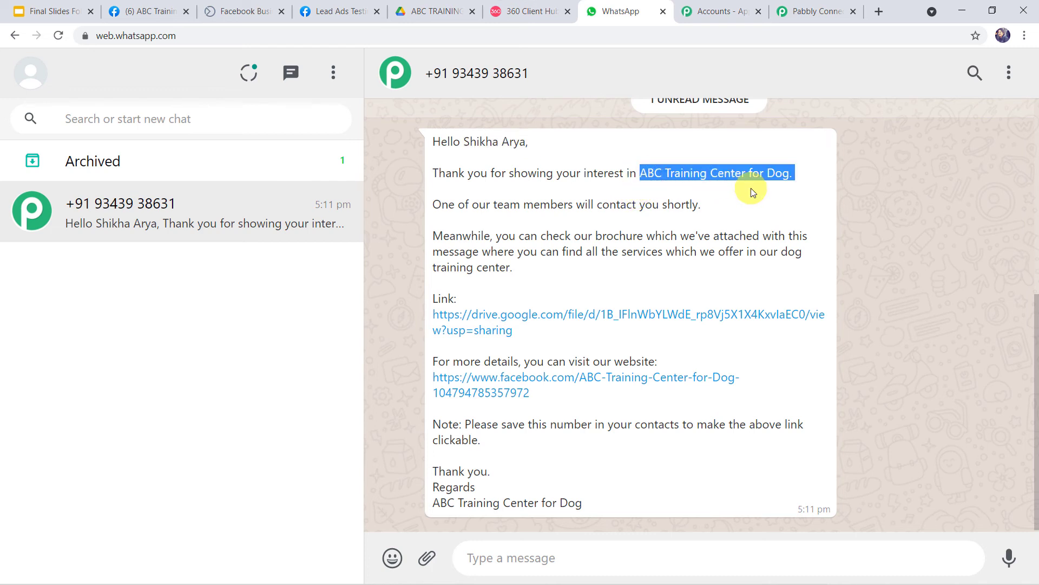
{"action": "left_click_drag", "start_coordinate": [781, 253], "coordinate": [809, 264]}
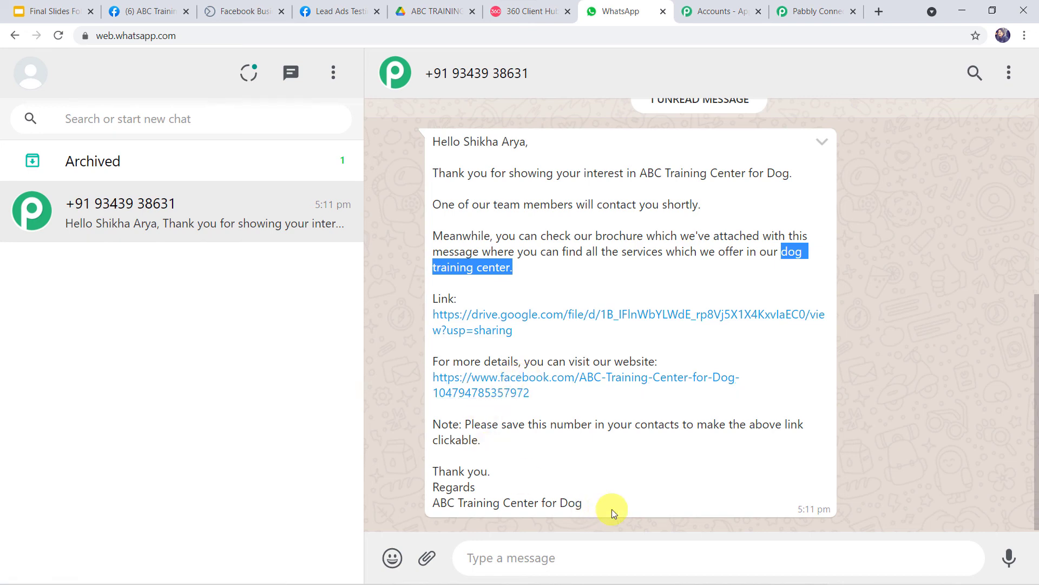
{"action": "left_click_drag", "start_coordinate": [596, 503], "coordinate": [412, 512]}
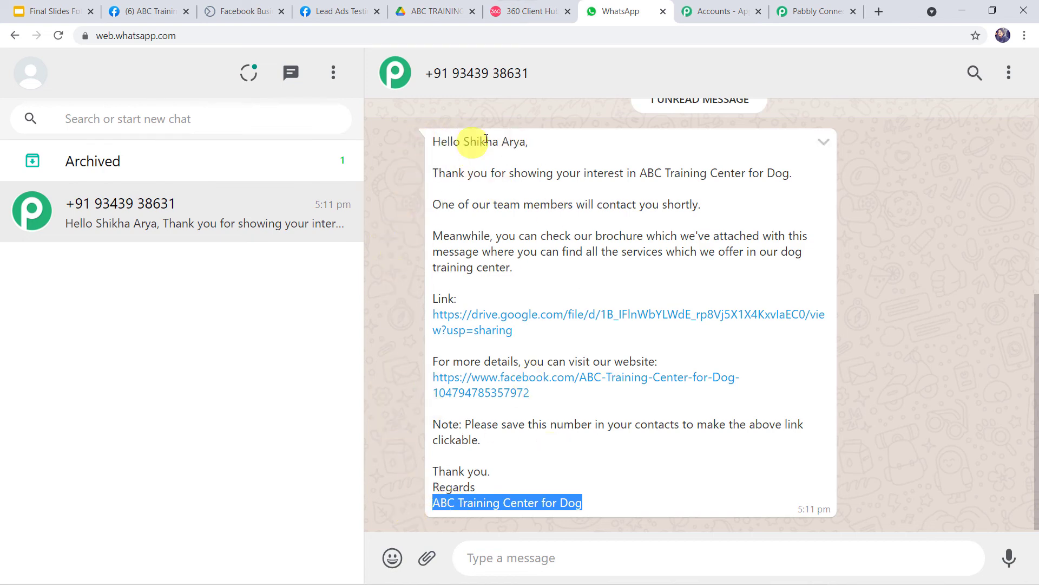
{"action": "left_click", "coordinate": [424, 323]}
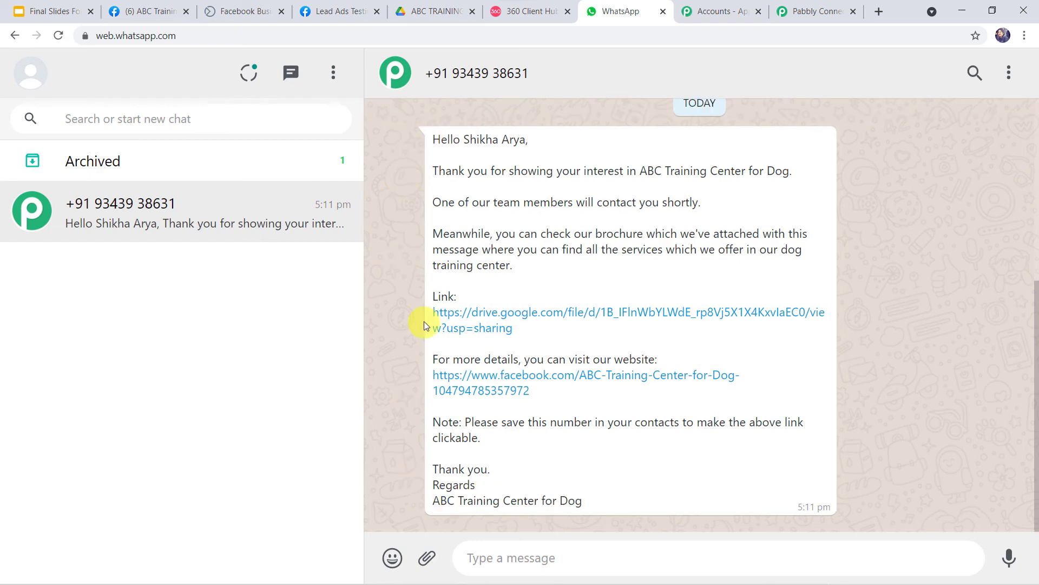
{"action": "left_click", "coordinate": [488, 312]}
Step: Scroll through the four pages of Dog Training Brochure.pdf, then go back to WhatsApp
{"action": "scroll", "coordinate": [488, 316], "scroll_direction": "down", "scroll_amount": 15}
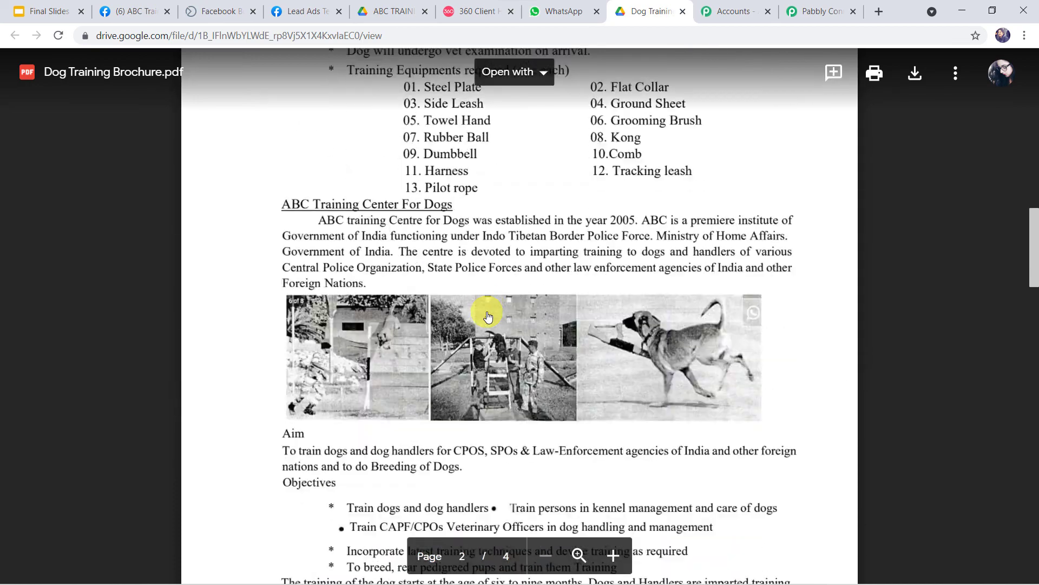
{"action": "scroll", "coordinate": [488, 317], "scroll_direction": "down", "scroll_amount": 10}
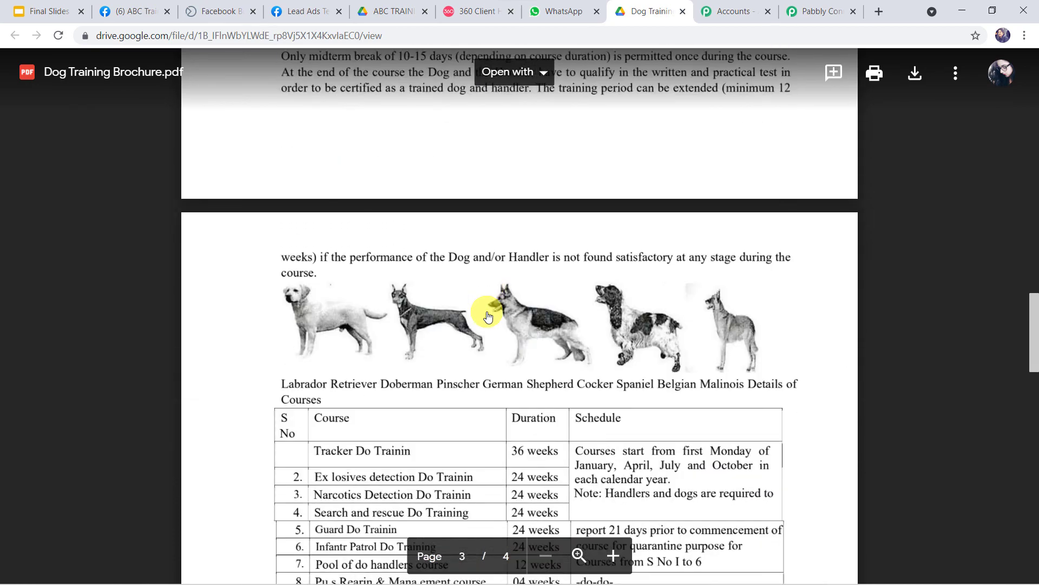
{"action": "scroll", "coordinate": [487, 317], "scroll_direction": "down", "scroll_amount": 5}
{"action": "scroll", "coordinate": [487, 317], "scroll_direction": "up", "scroll_amount": 10}
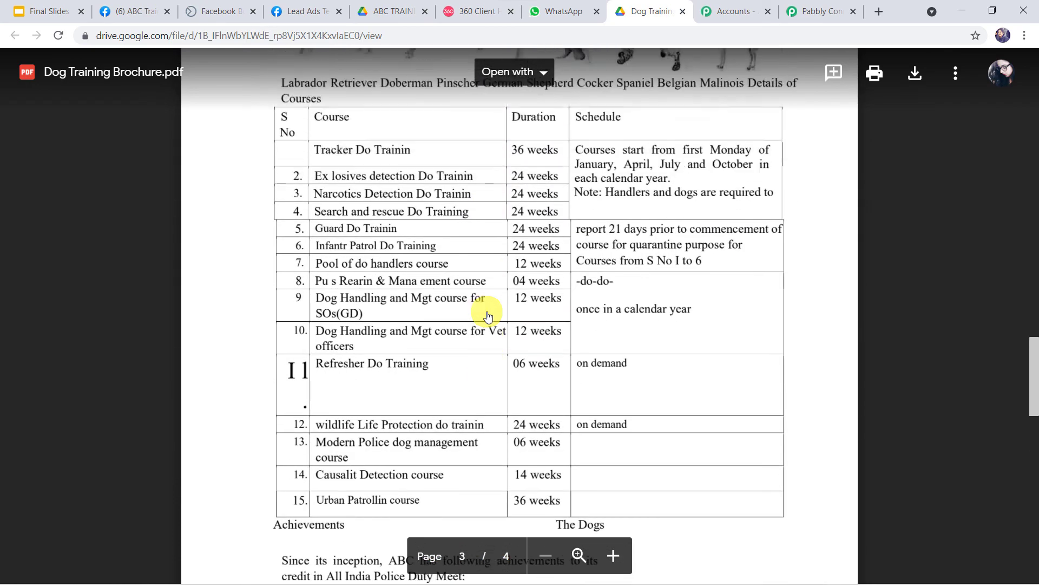
{"action": "scroll", "coordinate": [487, 317], "scroll_direction": "up", "scroll_amount": 15}
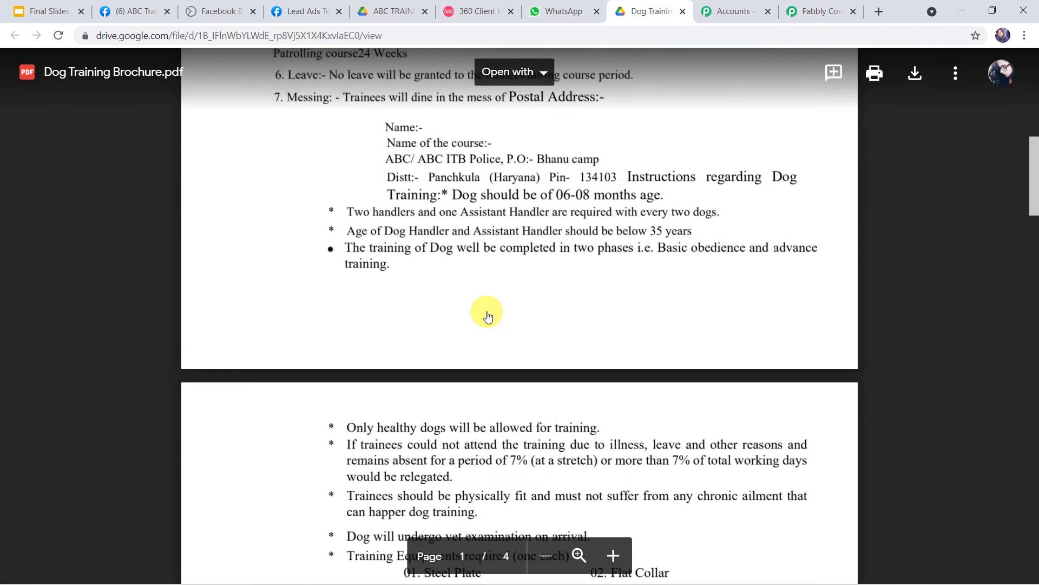
{"action": "scroll", "coordinate": [487, 317], "scroll_direction": "up", "scroll_amount": 1}
{"action": "scroll", "coordinate": [487, 317], "scroll_direction": "down", "scroll_amount": 4}
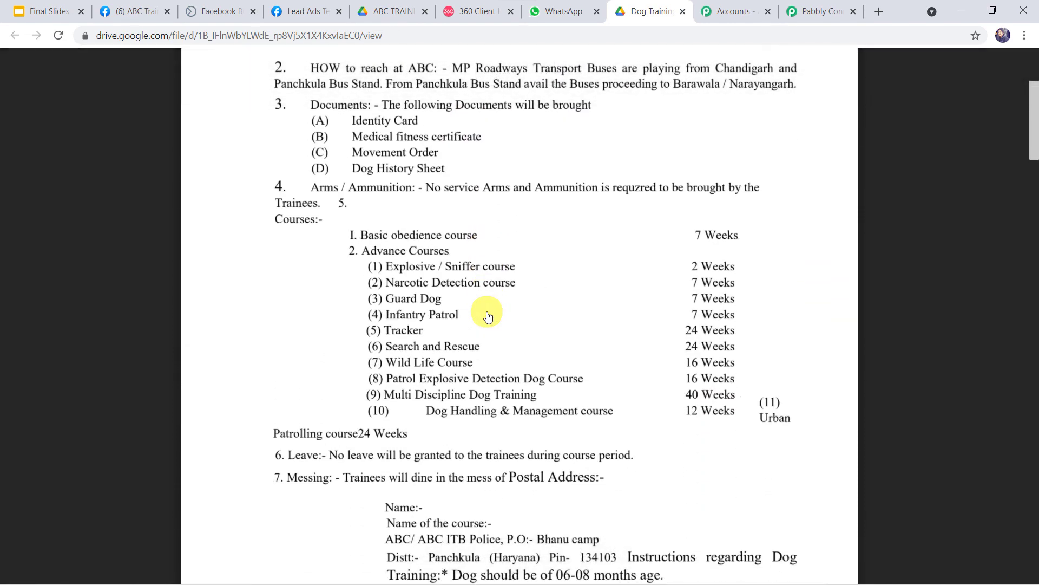
{"action": "left_click", "coordinate": [563, 9]}
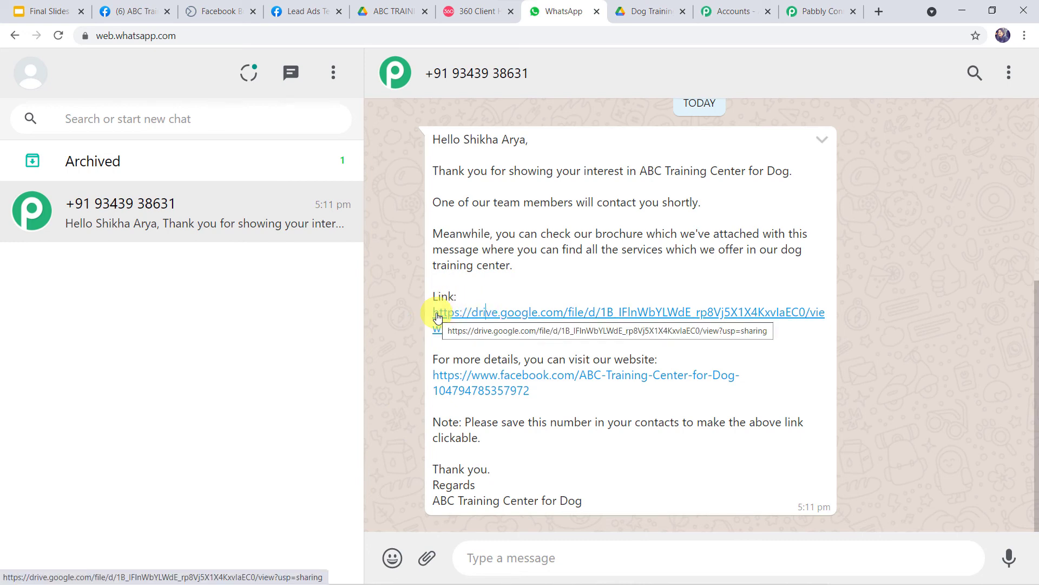
Step: Save the Pabbly workflow and submit a test lead through the Dog Training Brochure Form
{"action": "left_click", "coordinate": [818, 11]}
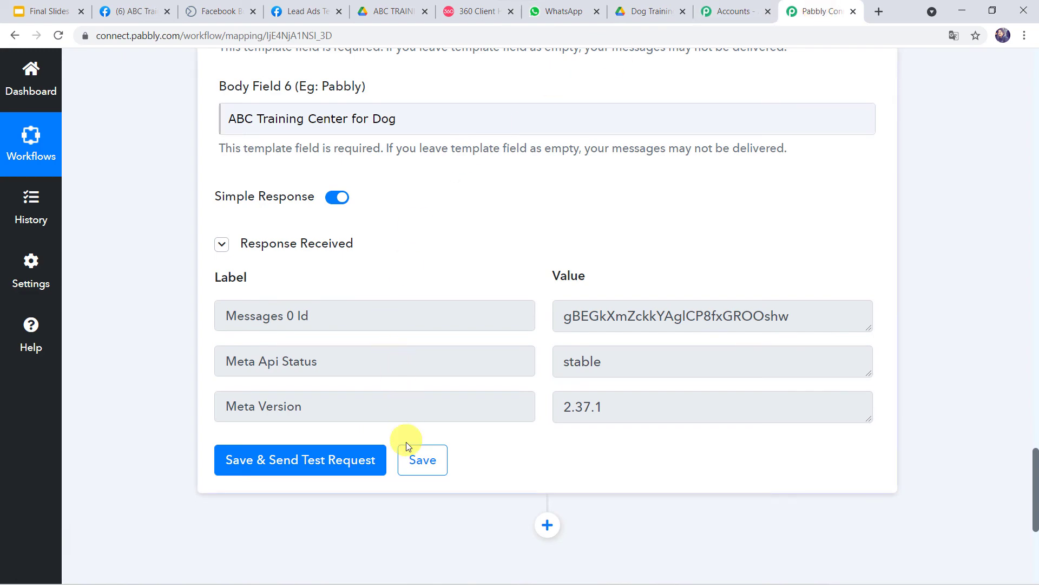
{"action": "left_click", "coordinate": [420, 461]}
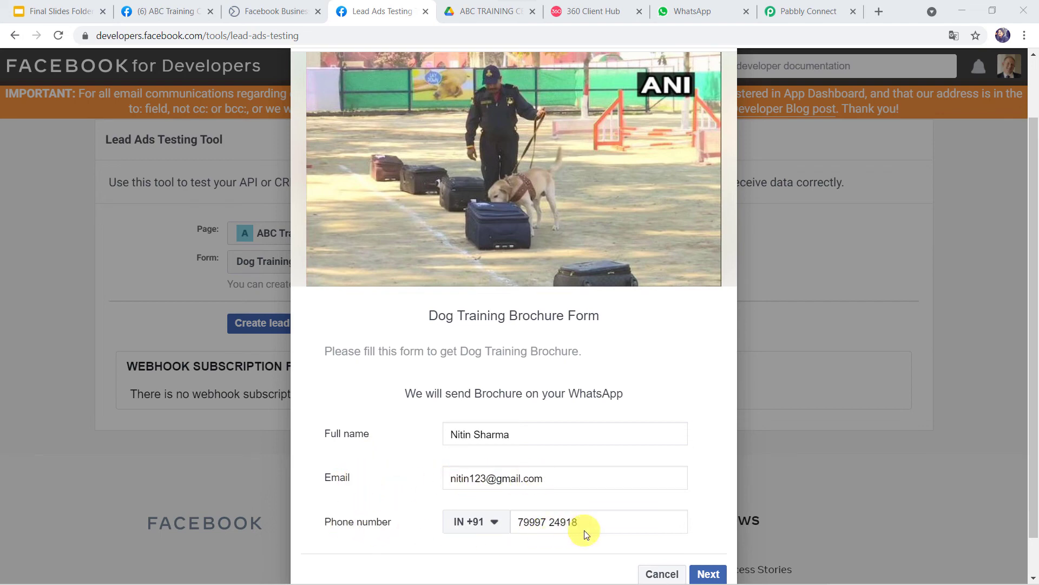
{"action": "scroll", "coordinate": [584, 534], "scroll_direction": "down", "scroll_amount": 1}
{"action": "left_click", "coordinate": [708, 532]}
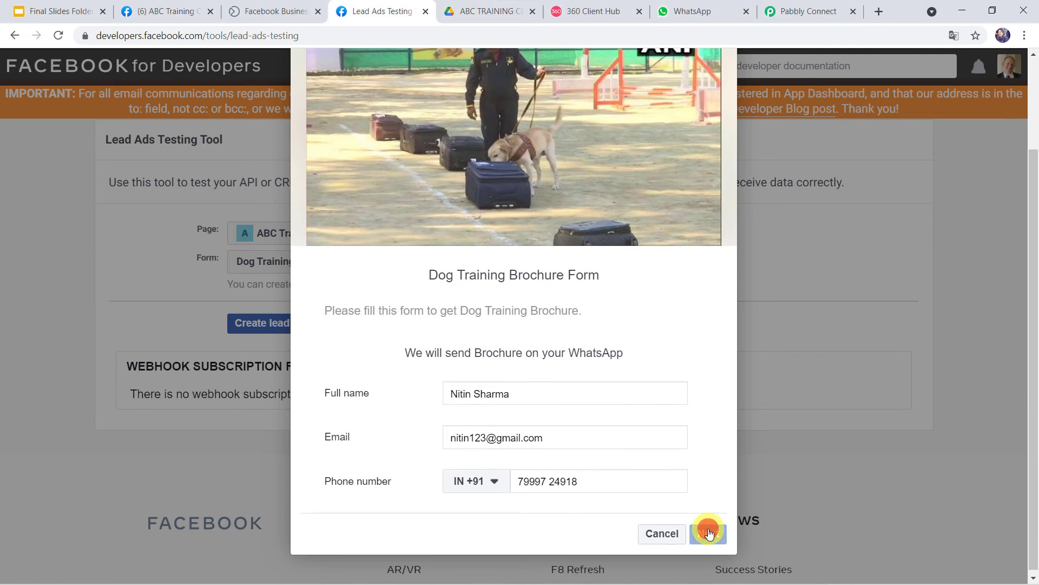
{"action": "left_click", "coordinate": [691, 494]}
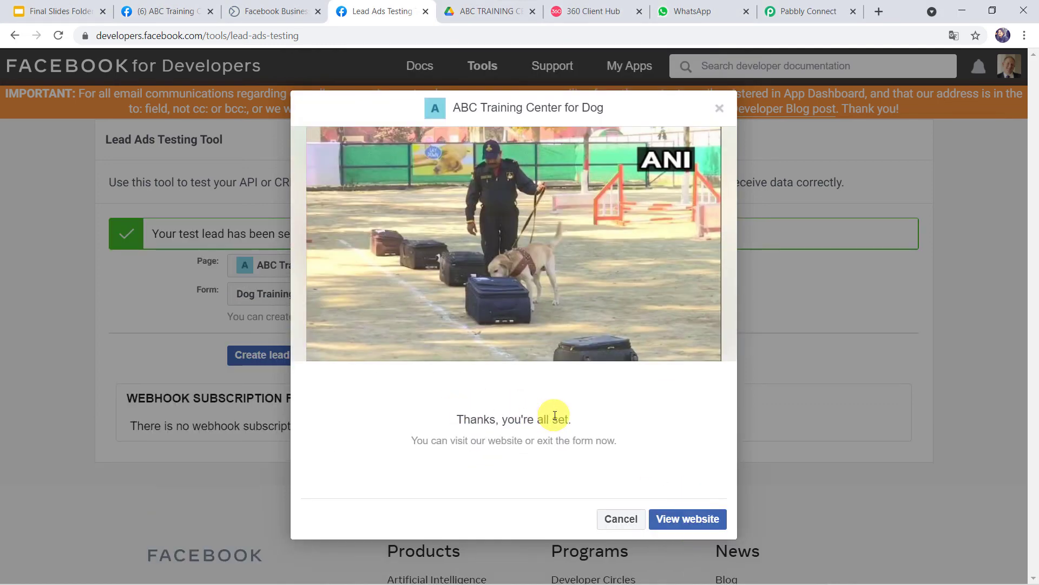
Step: Open the second lead's brochure message, view the linked PDF in Drive, and return to the chat
{"action": "left_click", "coordinate": [694, 12]}
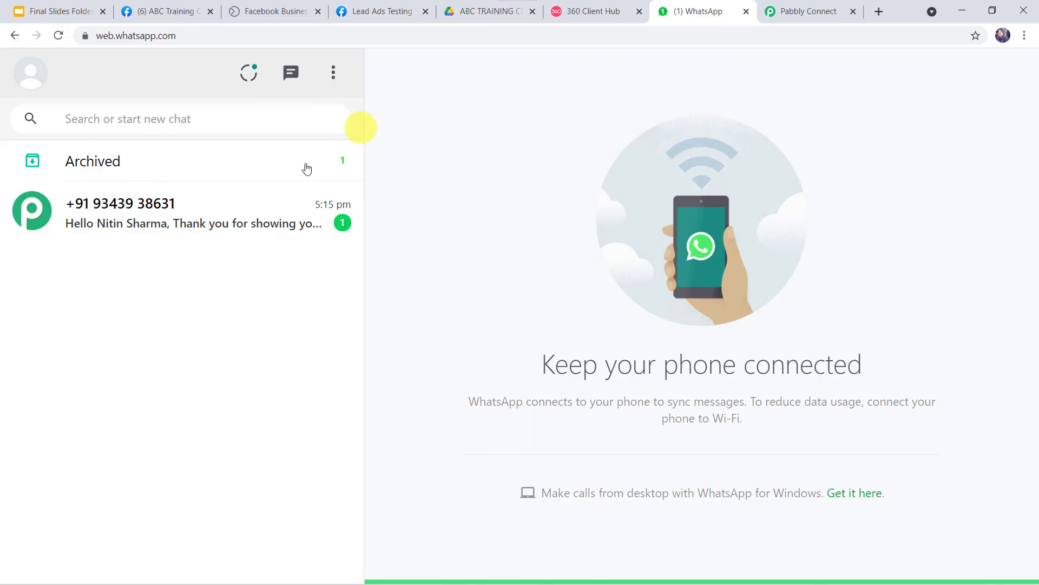
{"action": "left_click", "coordinate": [214, 226]}
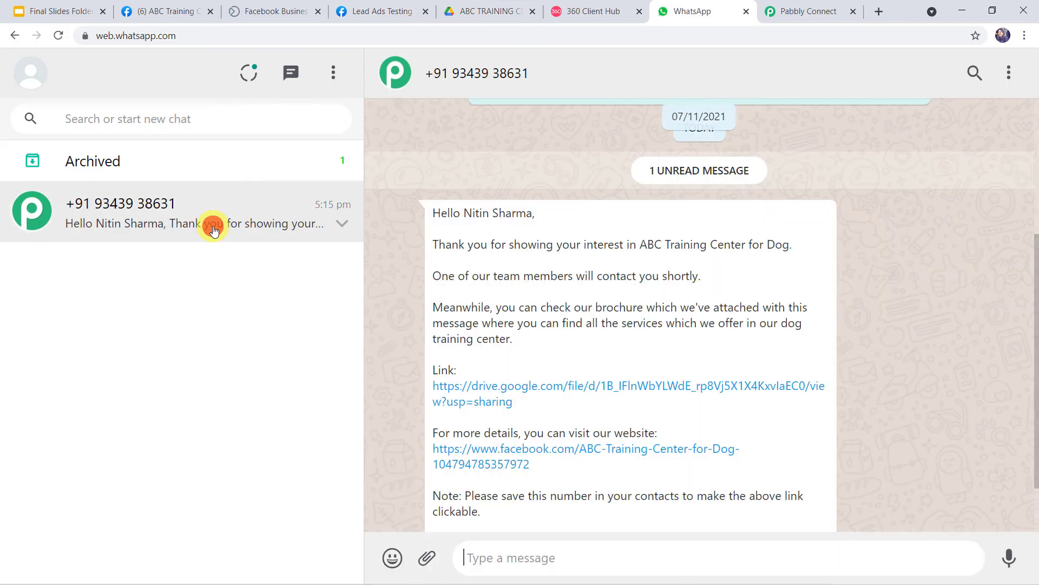
{"action": "scroll", "coordinate": [568, 219], "scroll_direction": "down", "scroll_amount": 1}
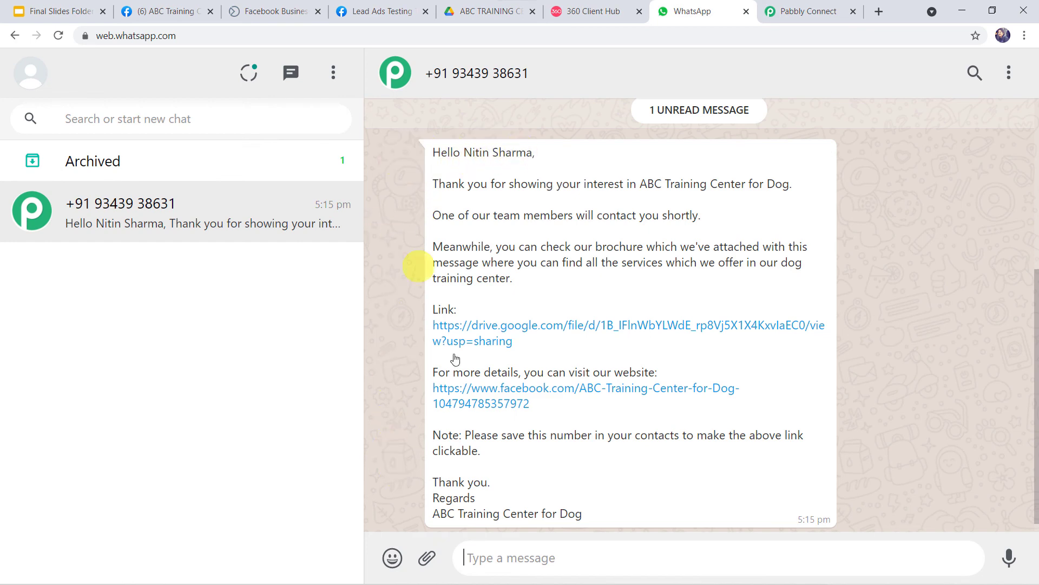
{"action": "left_click", "coordinate": [544, 328]}
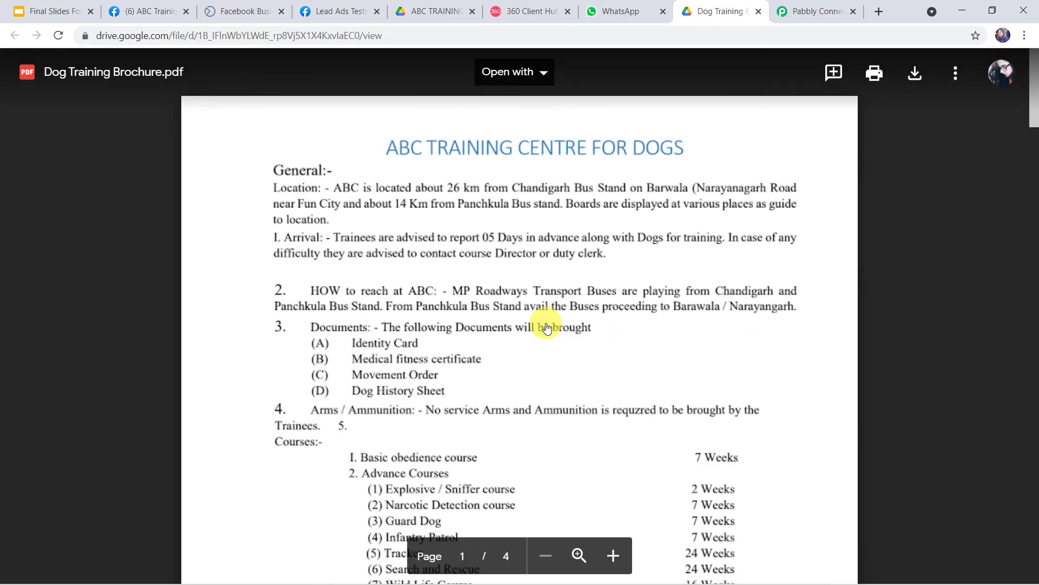
{"action": "scroll", "coordinate": [546, 327], "scroll_direction": "down", "scroll_amount": 5}
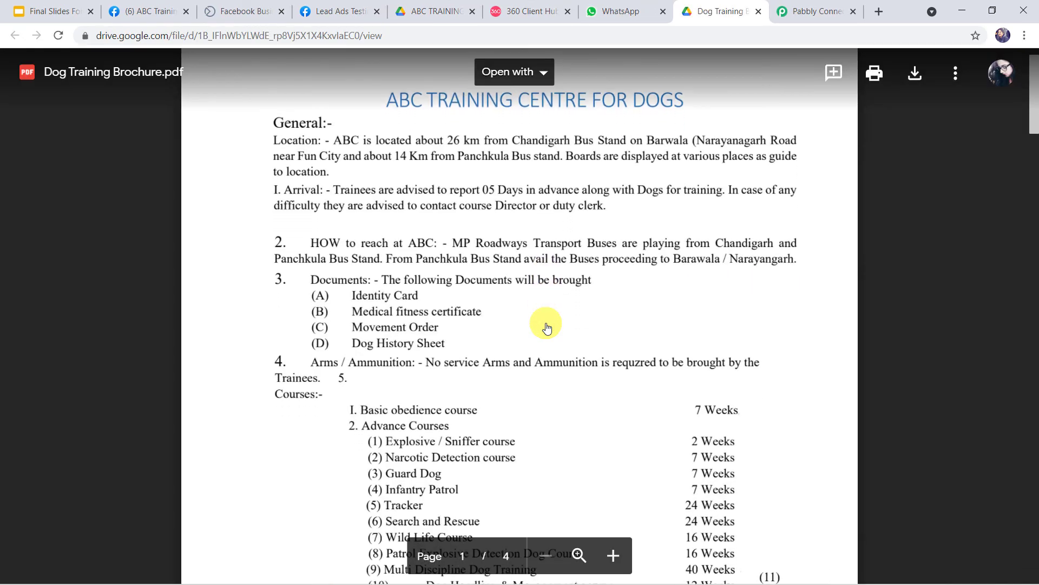
{"action": "scroll", "coordinate": [547, 327], "scroll_direction": "down", "scroll_amount": 15}
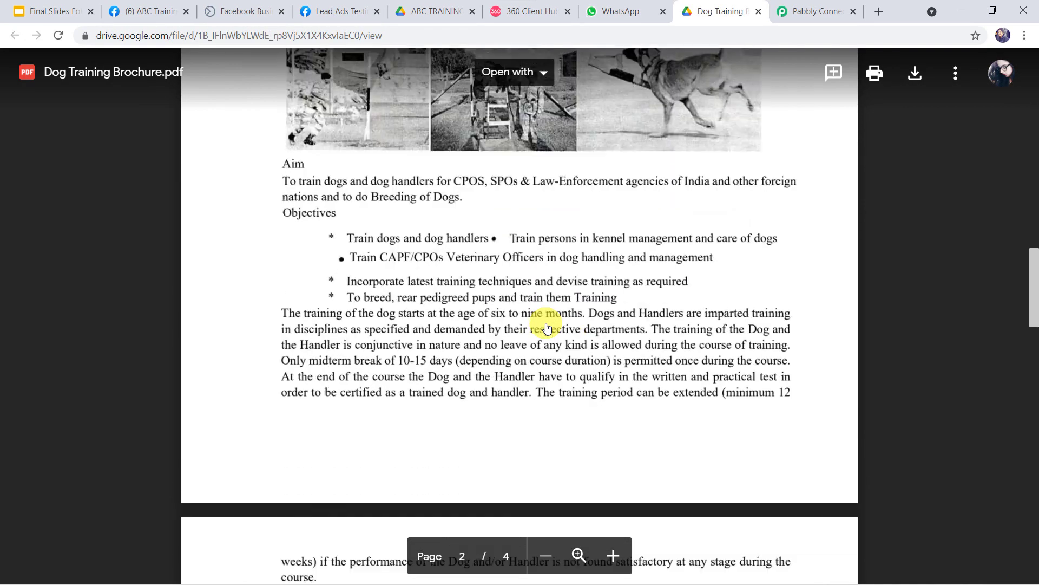
{"action": "scroll", "coordinate": [547, 327], "scroll_direction": "down", "scroll_amount": 12}
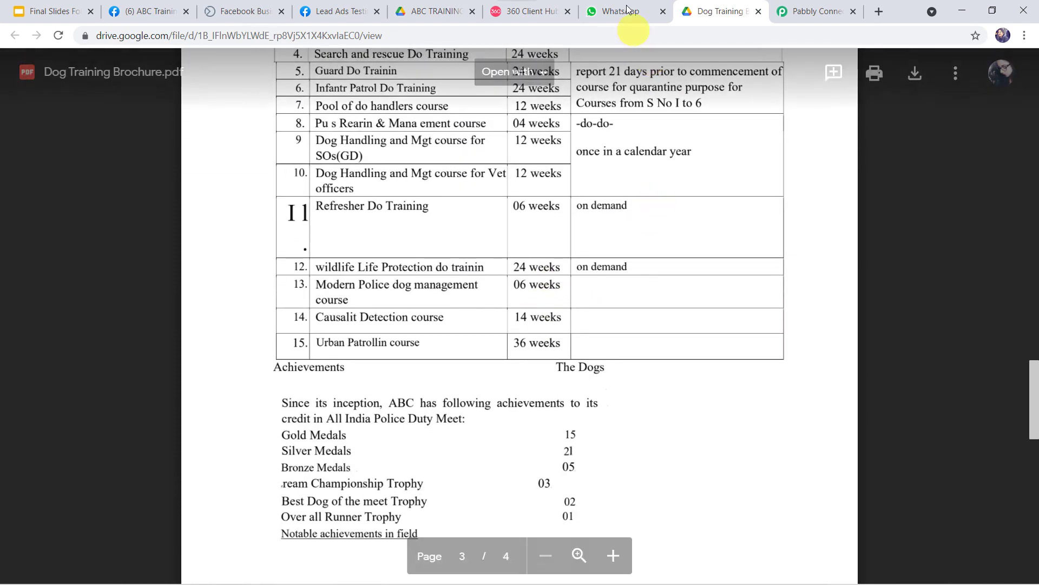
{"action": "left_click", "coordinate": [621, 13]}
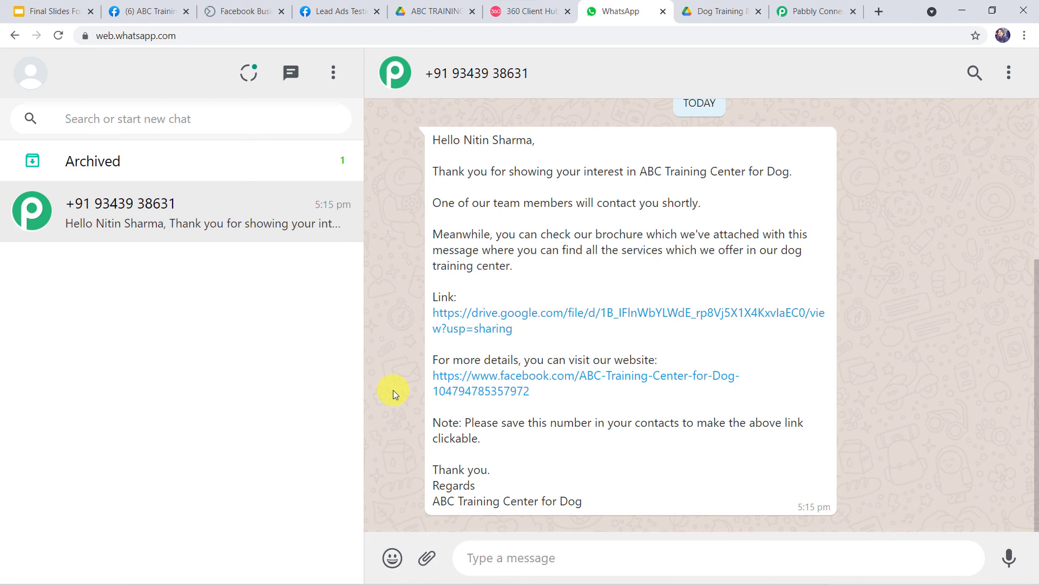
Step: Collapse the WhatsApp by 360Dialog action and Facebook Lead Ads trigger cards in the workflow
{"action": "left_click", "coordinate": [818, 9]}
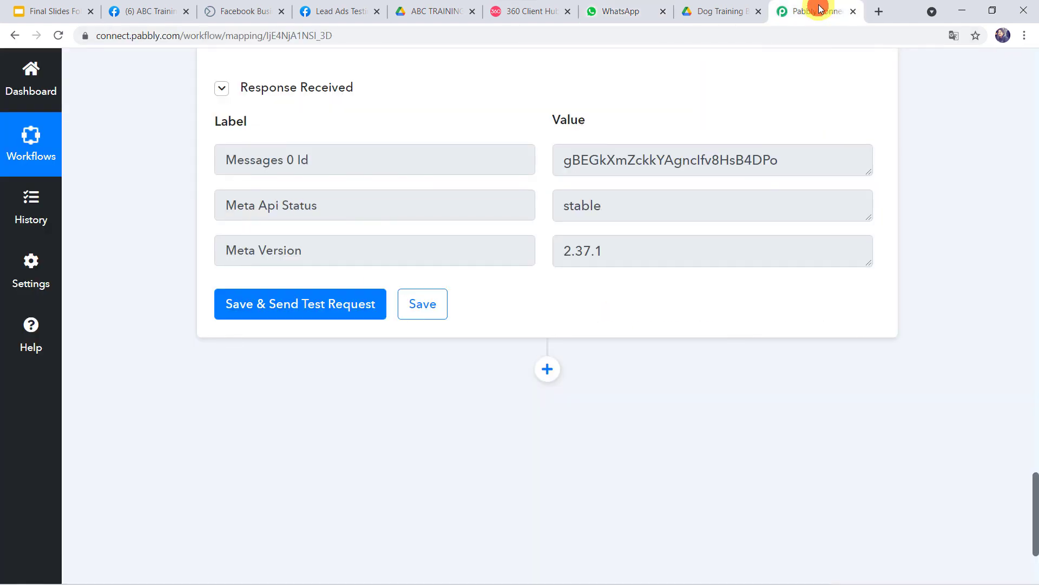
{"action": "scroll", "coordinate": [697, 187], "scroll_direction": "up", "scroll_amount": 20}
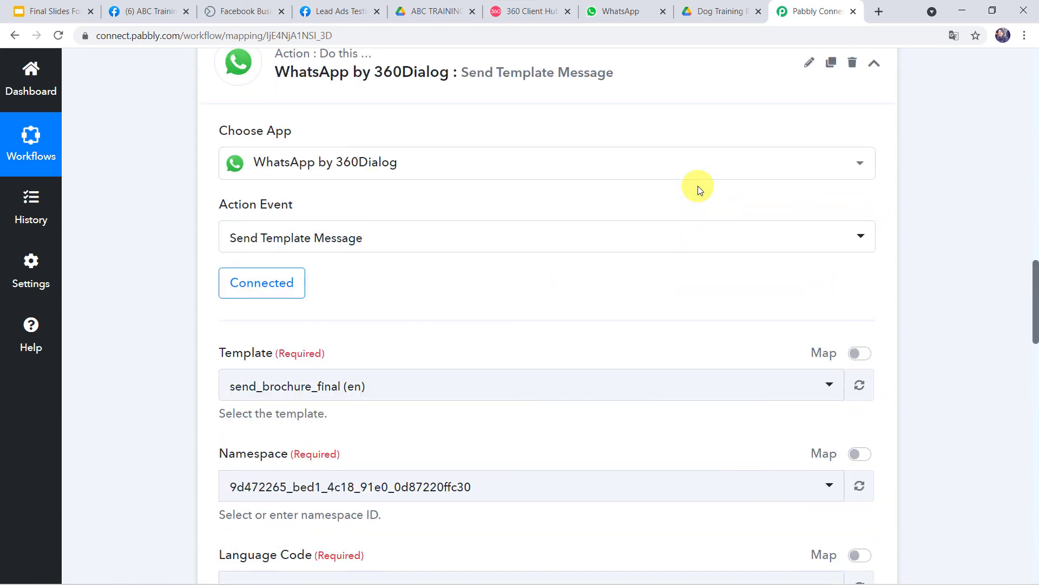
{"action": "left_click", "coordinate": [561, 181]}
{"action": "scroll", "coordinate": [563, 184], "scroll_direction": "up", "scroll_amount": 5}
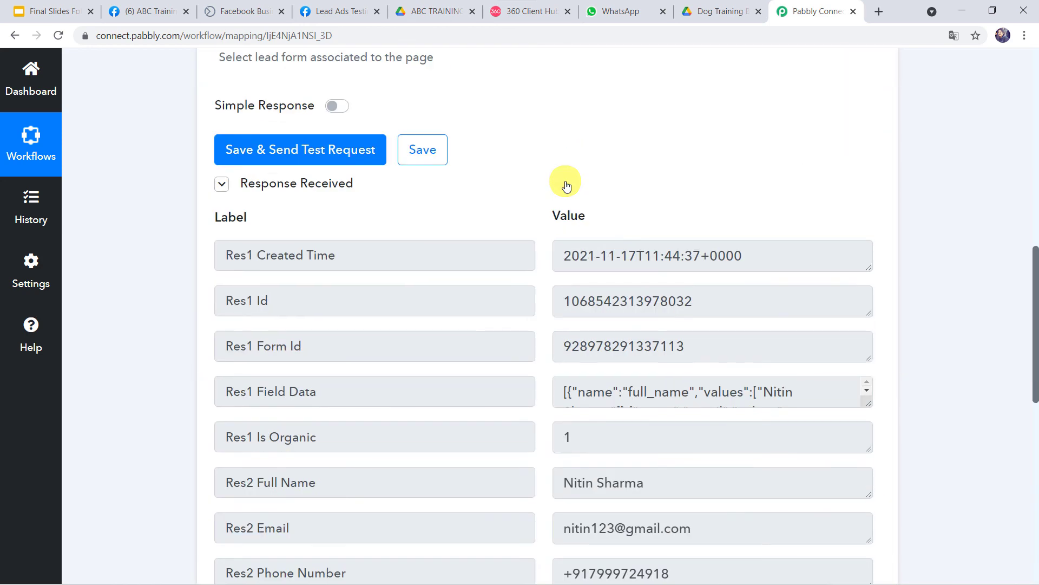
{"action": "scroll", "coordinate": [565, 184], "scroll_direction": "up", "scroll_amount": 10}
{"action": "left_click", "coordinate": [560, 138]}
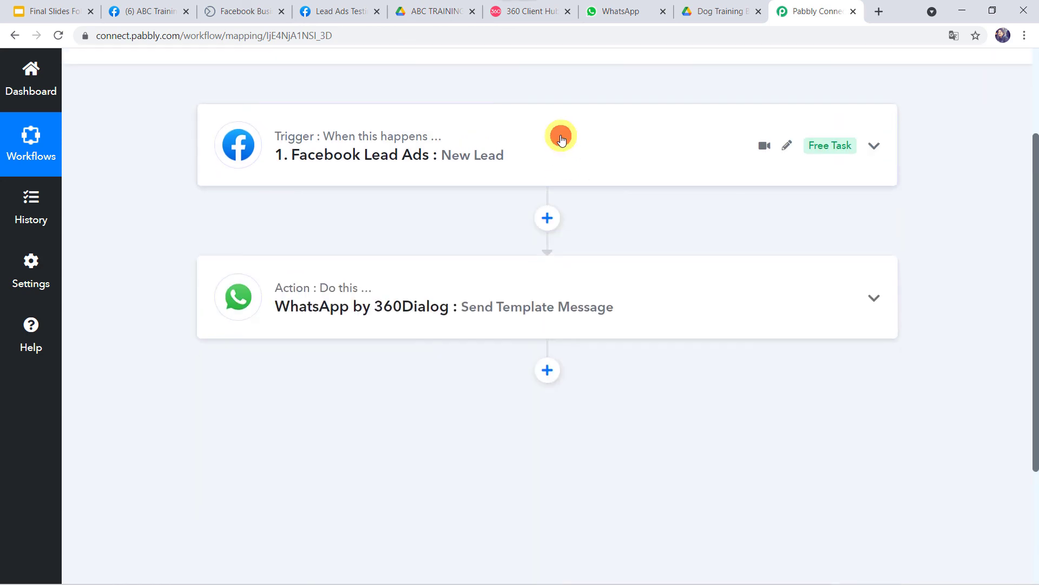
{"action": "scroll", "coordinate": [197, 157], "scroll_direction": "up", "scroll_amount": 3}
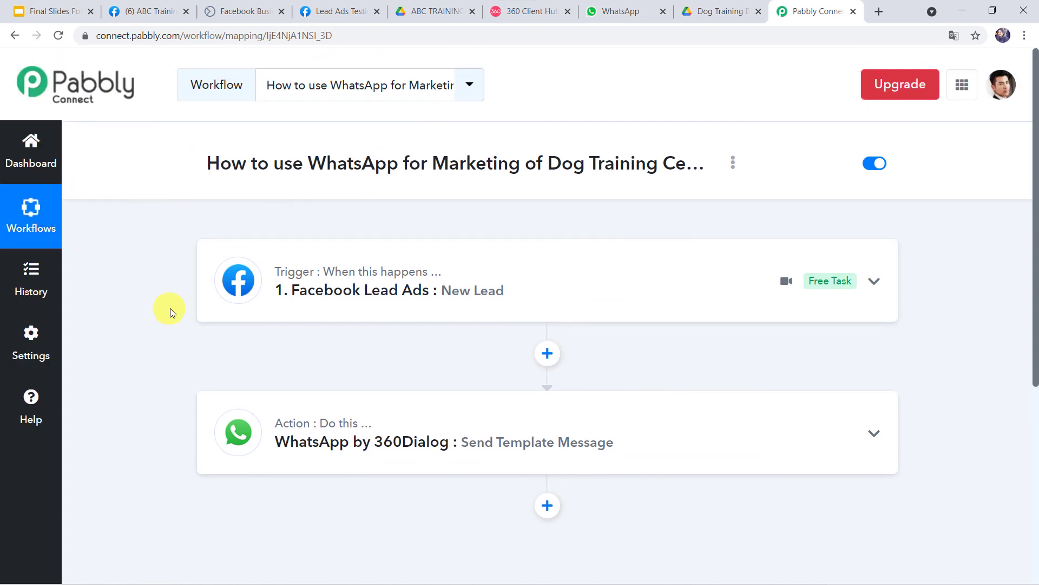